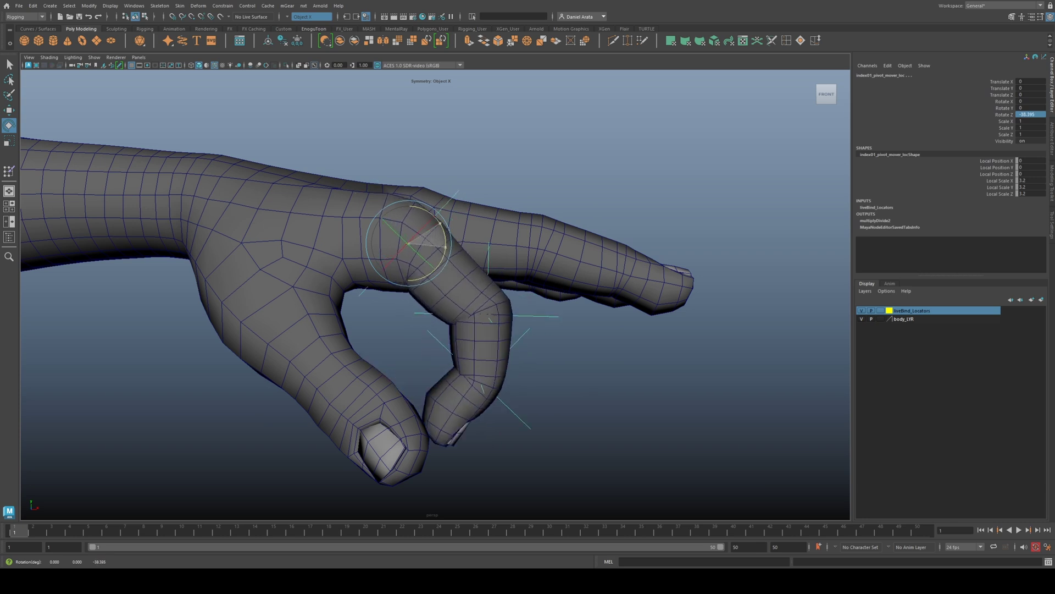
# - Curl the index finger further, rotating the index02 and index03 pivot locators to -85.998 in Z and index01 to about -58
pyautogui.keyDown('shift'); pyautogui.click(459, 220); pyautogui.keyUp('shift')
pyautogui.moveTo(452, 368); pyautogui.dragTo(439, 364)
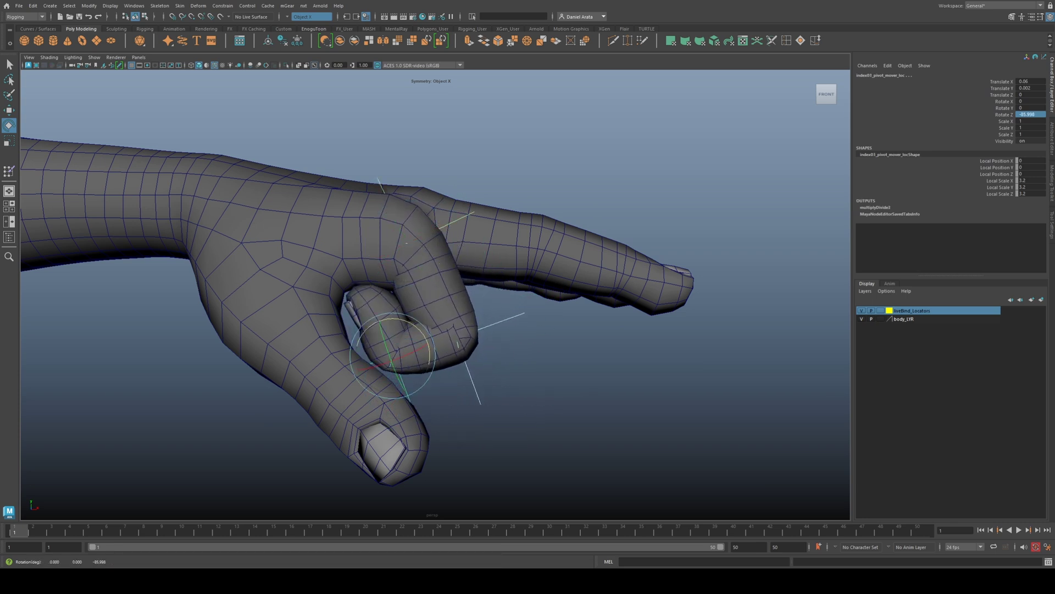
pyautogui.click(459, 220)
pyautogui.press('w')
pyautogui.press('e')
pyautogui.moveTo(445, 230)
pyautogui.mouseDown()
pyautogui.moveTo(443, 250)
pyautogui.moveTo(445, 231)
pyautogui.mouseUp()
# - Offset the index01 pivot locator in X and Y to refine the bent knuckle's shape
pyautogui.press('w')
pyautogui.moveTo(426, 279); pyautogui.dragTo(421, 268)
pyautogui.moveTo(440, 215); pyautogui.dragTo(436, 216)
pyautogui.moveTo(423, 275); pyautogui.dragTo(421, 272)
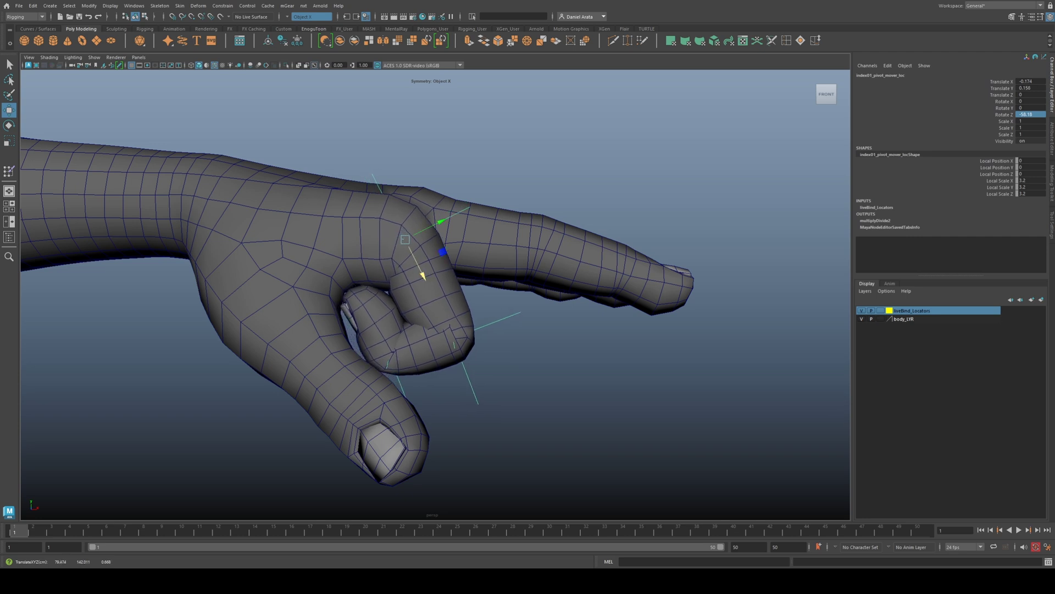
pyautogui.moveTo(438, 213); pyautogui.dragTo(435, 214)
# - Offset the index02 and index03 pivot locators slightly in X and Y, and set index02's Z rotation to about -87.387
pyautogui.press('Down')
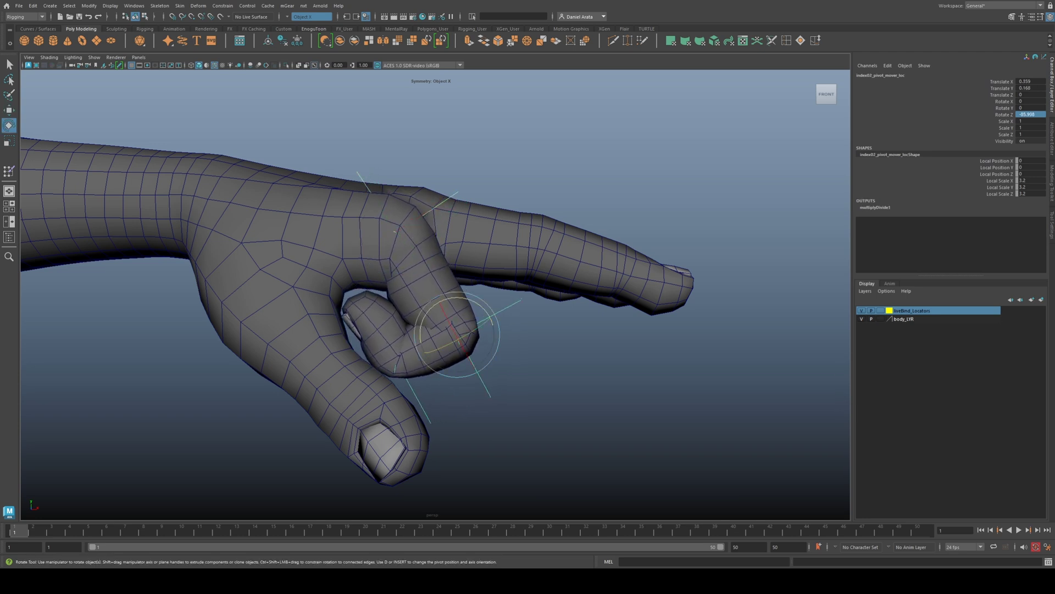
pyautogui.moveTo(476, 370); pyautogui.dragTo(475, 368)
pyautogui.press('Down')
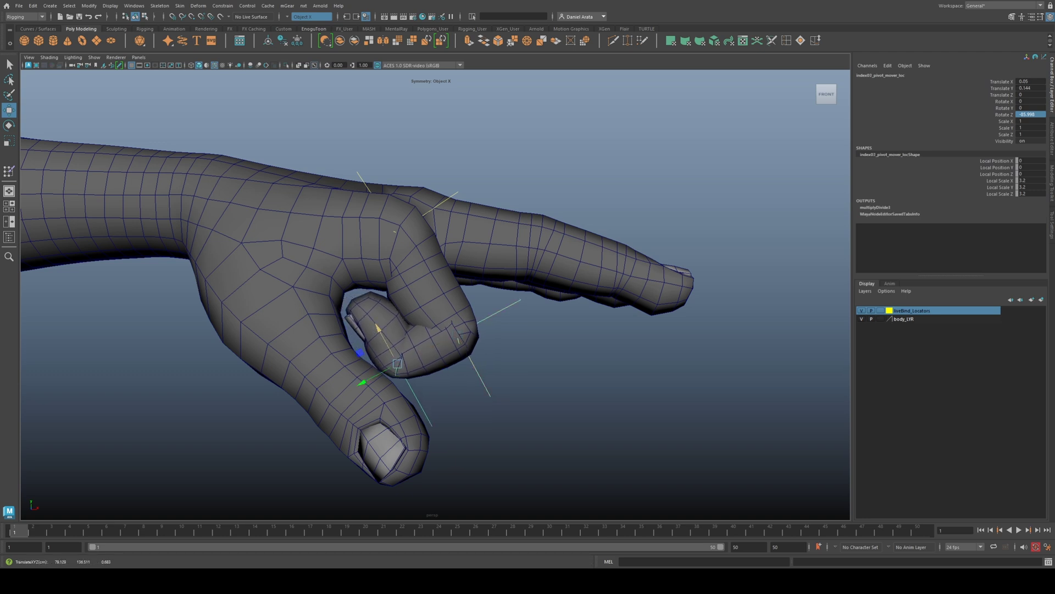
pyautogui.moveTo(364, 378); pyautogui.dragTo(360, 380)
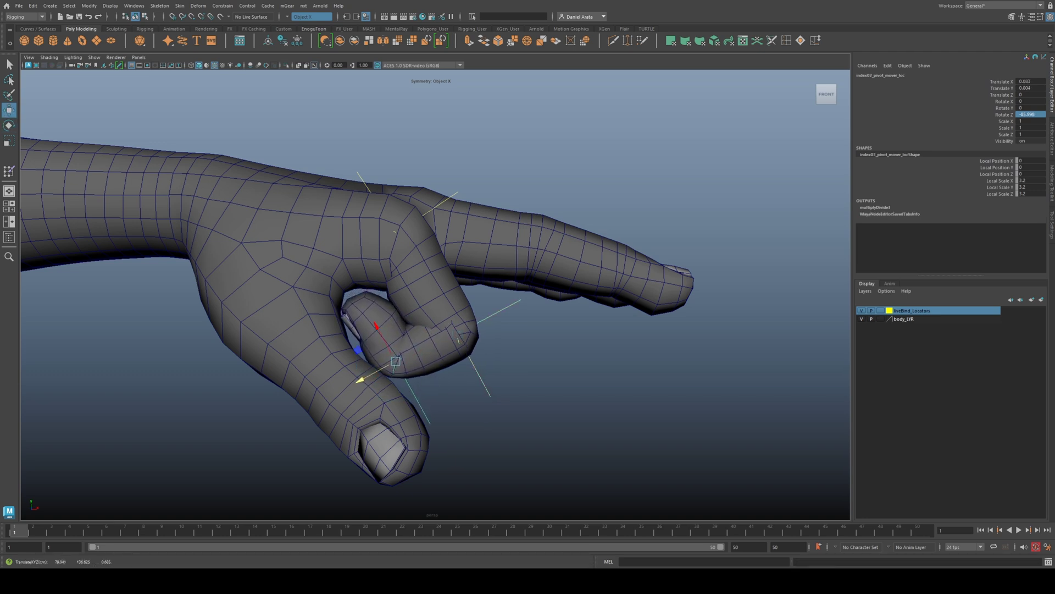
pyautogui.press('Up')
pyautogui.press('e')
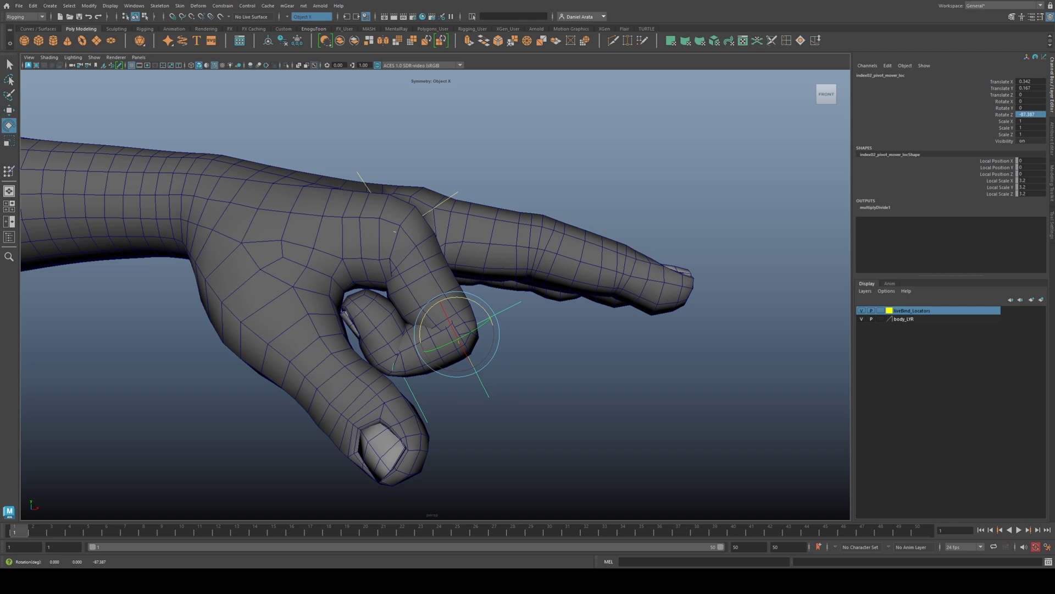
# - Rotate the index01 pivot locator back and forth in Z to test the finger's bend at the knuckle
pyautogui.press('Up')
pyautogui.press('w')
pyautogui.keyDown('alt'); pyautogui.moveTo(495, 384); pyautogui.dragTo(429, 371); pyautogui.keyUp('alt')
pyautogui.press('e')
pyautogui.moveTo(421, 234); pyautogui.dragTo(416, 252)
pyautogui.keyDown('alt'); pyautogui.moveTo(418, 341); pyautogui.dragTo(478, 341); pyautogui.keyUp('alt')
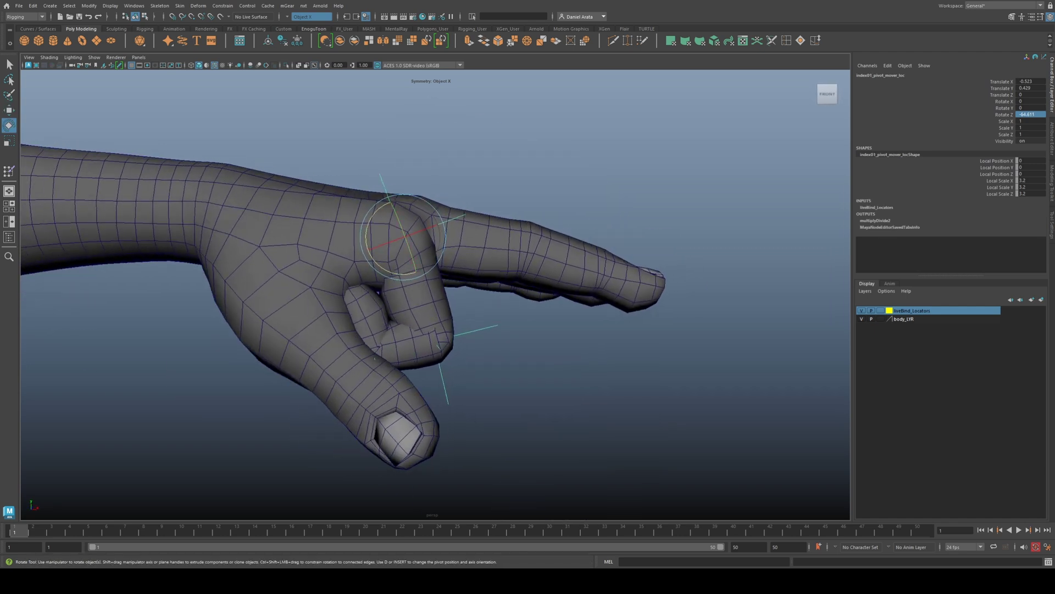
pyautogui.moveTo(418, 248); pyautogui.dragTo(422, 231)
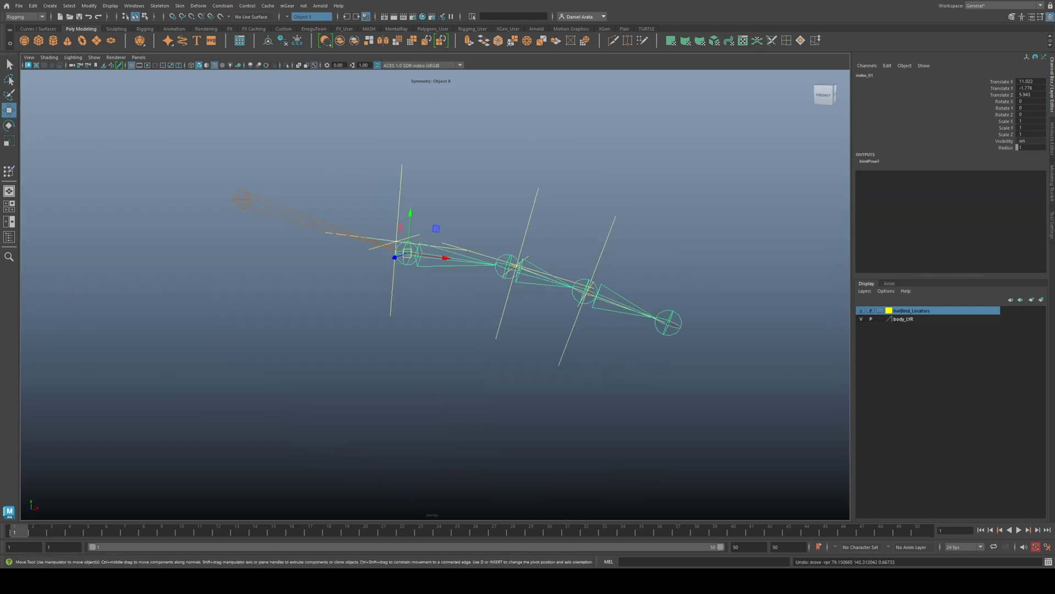
# - Snap the index_01, index_02 and index_03 joints onto their matching pivot locators
pyautogui.hotkey('ctrl', 'z')
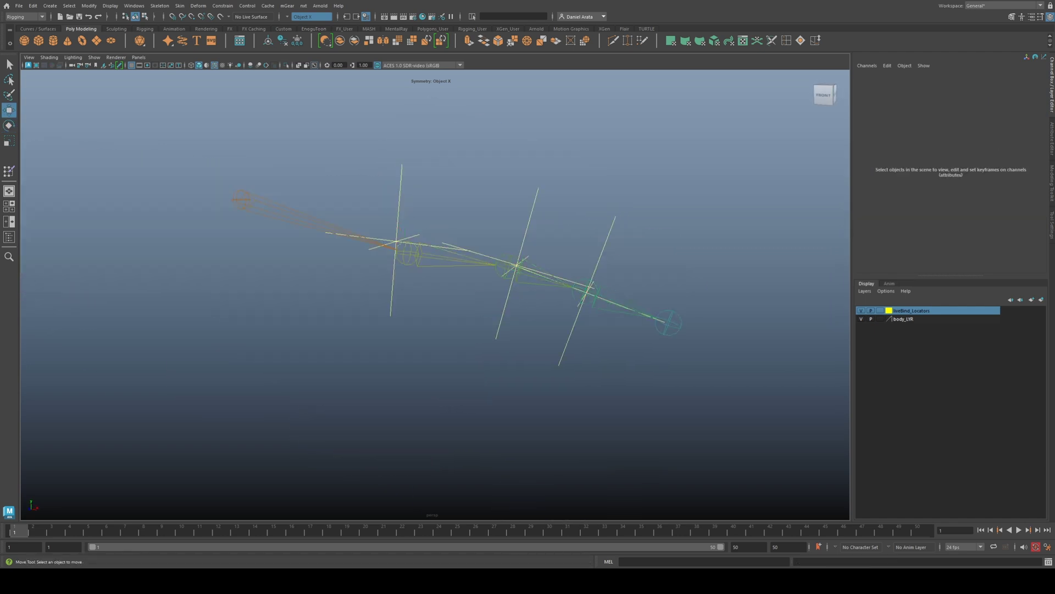
pyautogui.click(408, 253)
pyautogui.press('v')
pyautogui.moveTo(408, 253); pyautogui.dragTo(396, 241)
pyautogui.press('Down')
pyautogui.press('v')
pyautogui.moveTo(499, 254); pyautogui.dragTo(517, 266)
pyautogui.press('Down')
pyautogui.moveTo(594, 290); pyautogui.dragTo(587, 294)
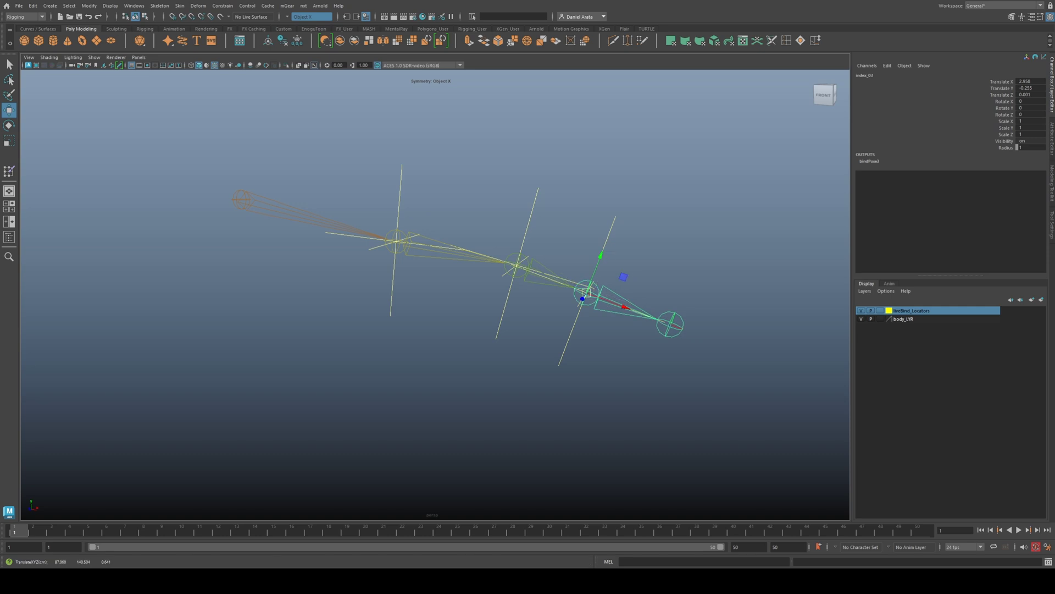
# - Show the hand mesh and rotate the index_02 and index_01 joints to test the finger's deformation
pyautogui.hotkey('ctrl', '1')
pyautogui.click(483, 242)
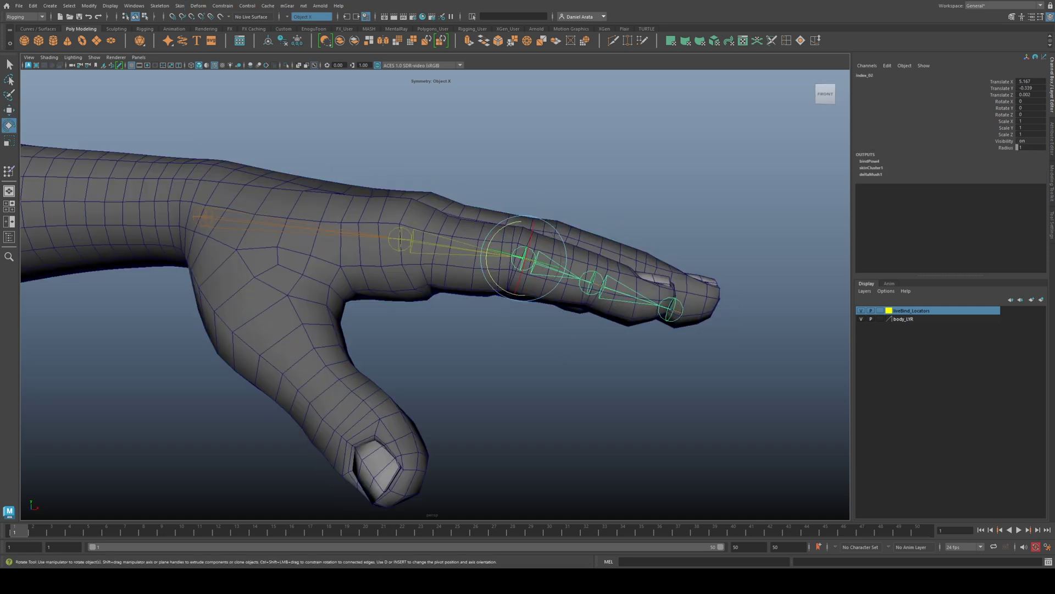
pyautogui.moveTo(621, 250)
pyautogui.mouseDown()
pyautogui.moveTo(632, 308)
pyautogui.moveTo(628, 259)
pyautogui.mouseUp()
pyautogui.keyDown('alt'); pyautogui.moveTo(605, 275); pyautogui.dragTo(621, 275); pyautogui.keyUp('alt')
pyautogui.click(401, 238)
pyautogui.moveTo(369, 224); pyautogui.dragTo(385, 201)
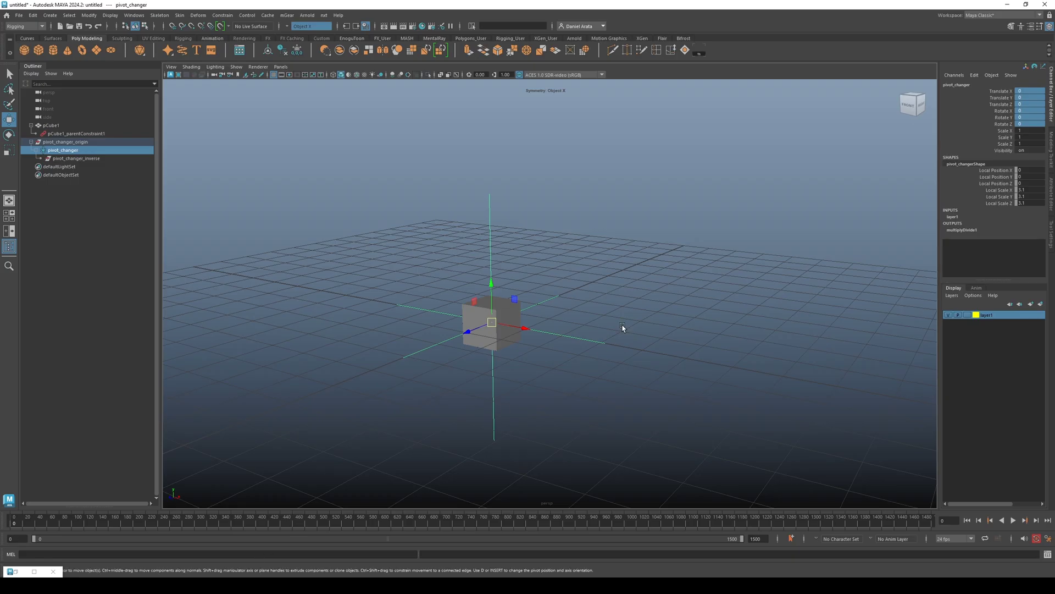
# - Try rotating the pivot_changer locator to turn the cube, and undo the rotation
pyautogui.keyDown('alt'); pyautogui.moveTo(626, 328); pyautogui.dragTo(547, 296); pyautogui.keyUp('alt')
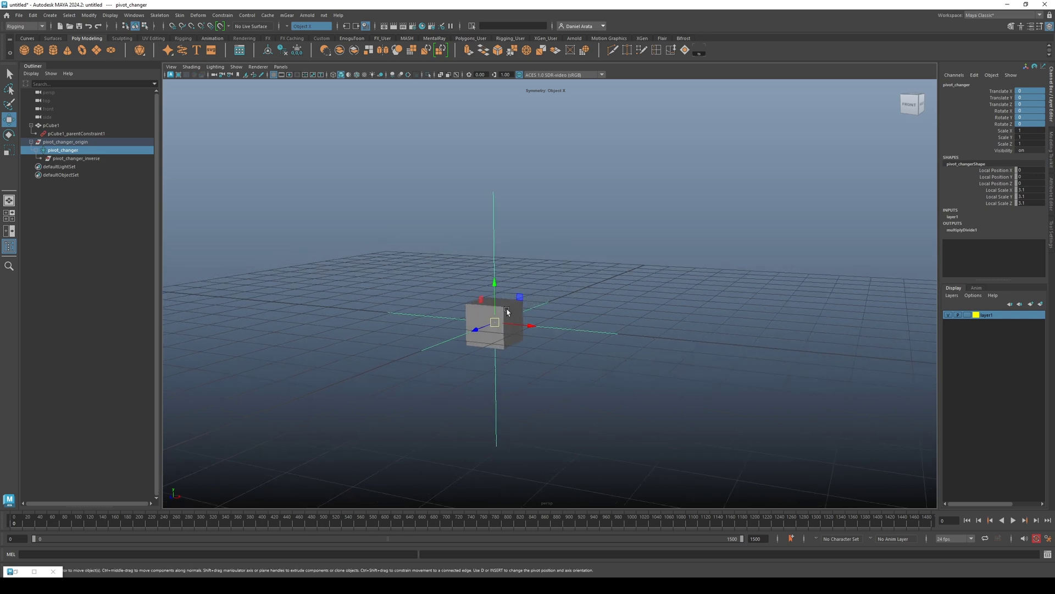
pyautogui.press('e')
pyautogui.moveTo(501, 309); pyautogui.dragTo(514, 318)
pyautogui.hotkey('ctrl', 'z')
pyautogui.hotkey('ctrl', 'z')
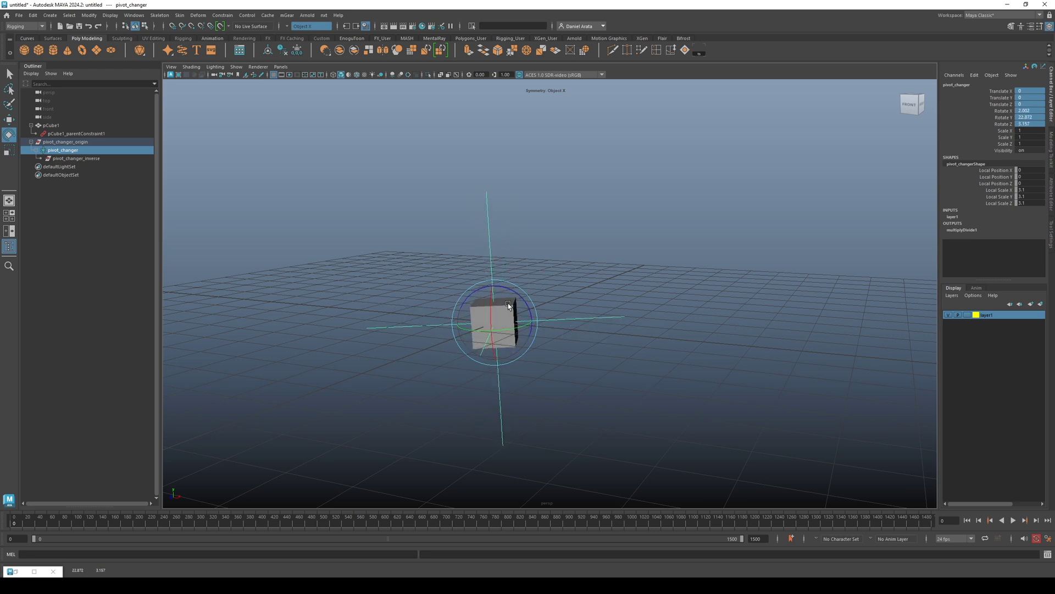
# - Try moving the pivot_changer locator away from the cube with the Move and Rotate tools, and undo the change
pyautogui.press('w')
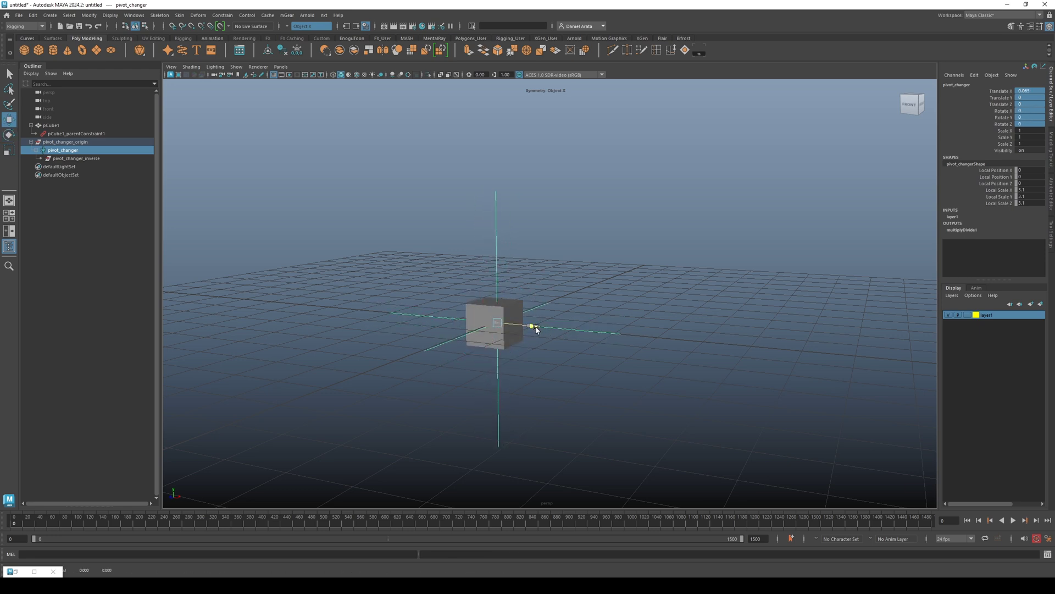
pyautogui.press('e')
pyautogui.moveTo(532, 328); pyautogui.dragTo(669, 201)
pyautogui.hotkey('ctrl', 'z')
pyautogui.press('w')
pyautogui.press('e')
pyautogui.press('w')
pyautogui.press('e')
pyautogui.press('w')
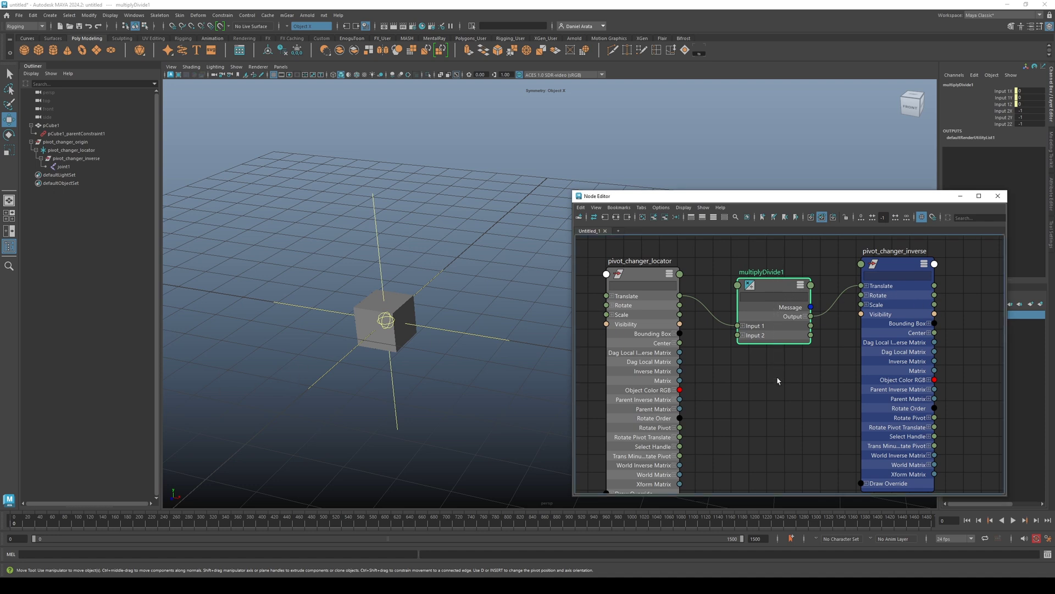
# - Examine the multiplyDivide1 node and the hierarchy of pCube1, pivot_changer_origin, pivot_changer_locator, pivot_changer_inverse and joint1
pyautogui.moveTo(777, 291); pyautogui.dragTo(777, 280)
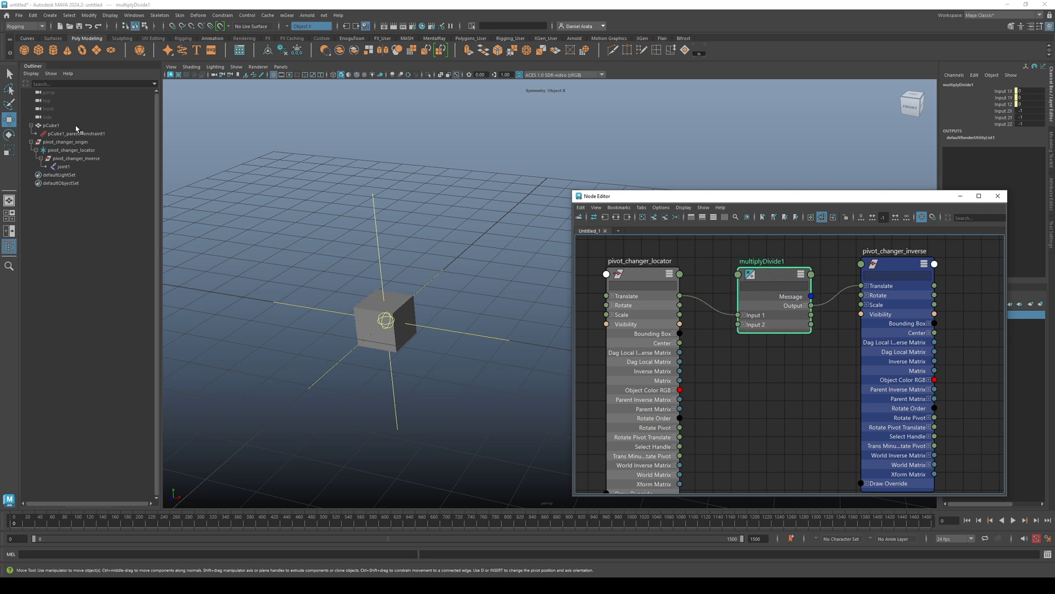
pyautogui.click(52, 125)
pyautogui.moveTo(65, 143); pyautogui.dragTo(69, 159)
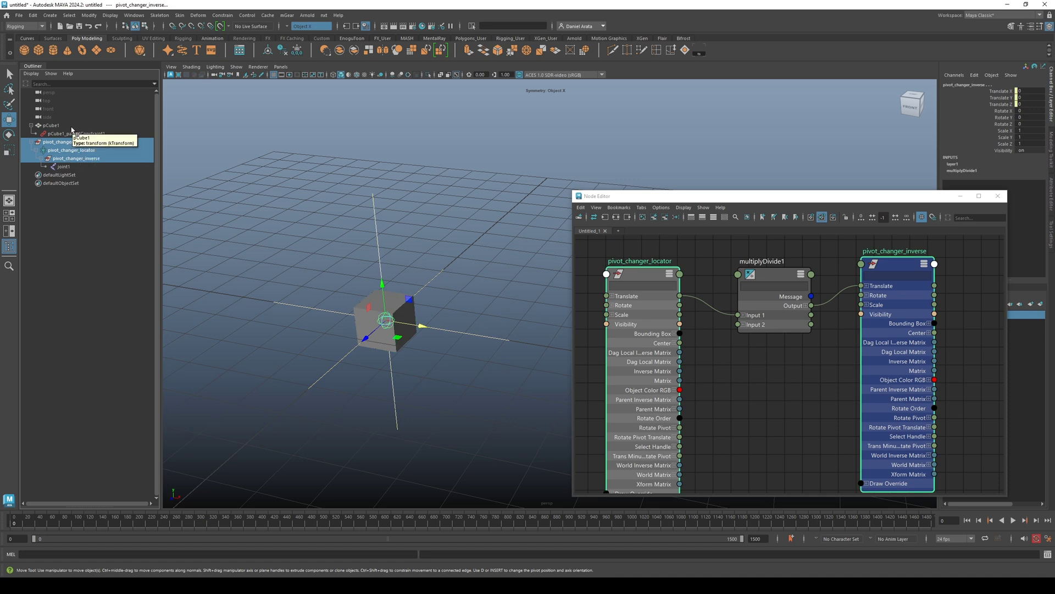
pyautogui.click(72, 126)
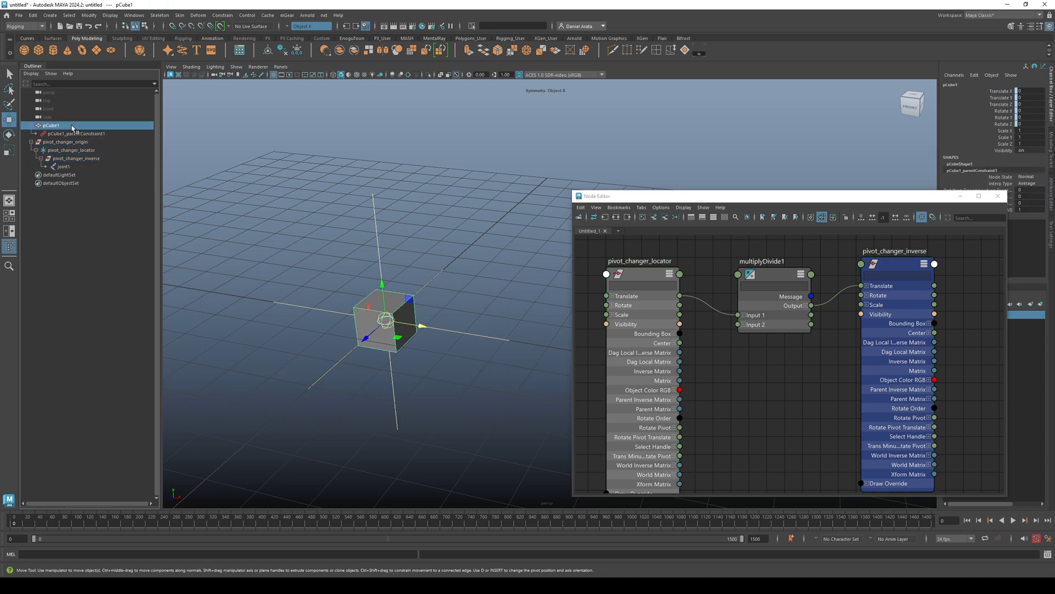
pyautogui.click(92, 151)
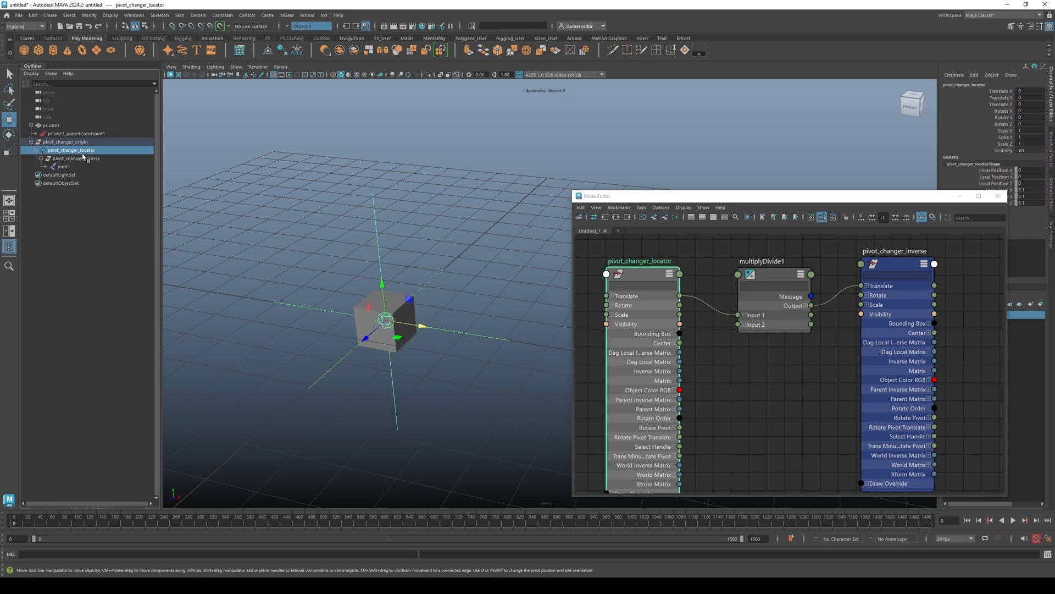
pyautogui.click(84, 159)
pyautogui.click(75, 169)
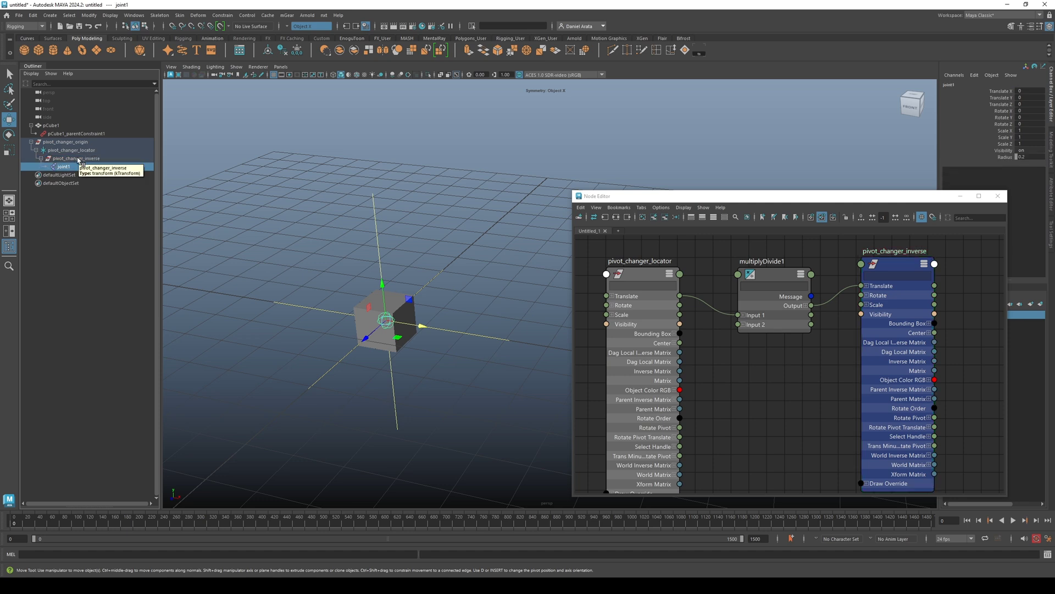
# - Try moving pivot_changer_locator to about 1.041, 2.31, -1.504 and rotating the cube around it, and undo these changes
pyautogui.click(72, 150)
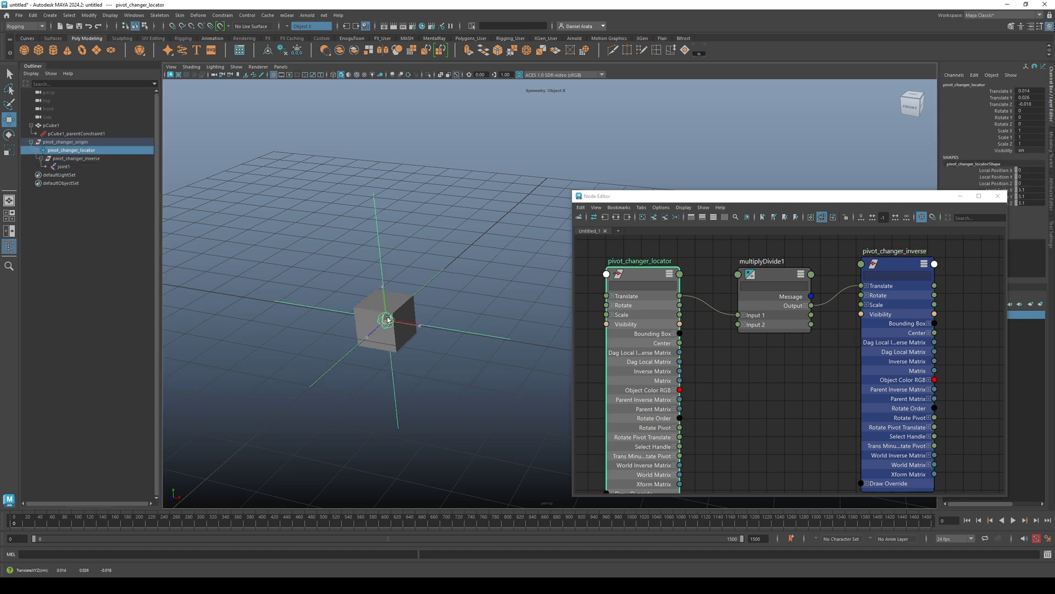
pyautogui.press('e')
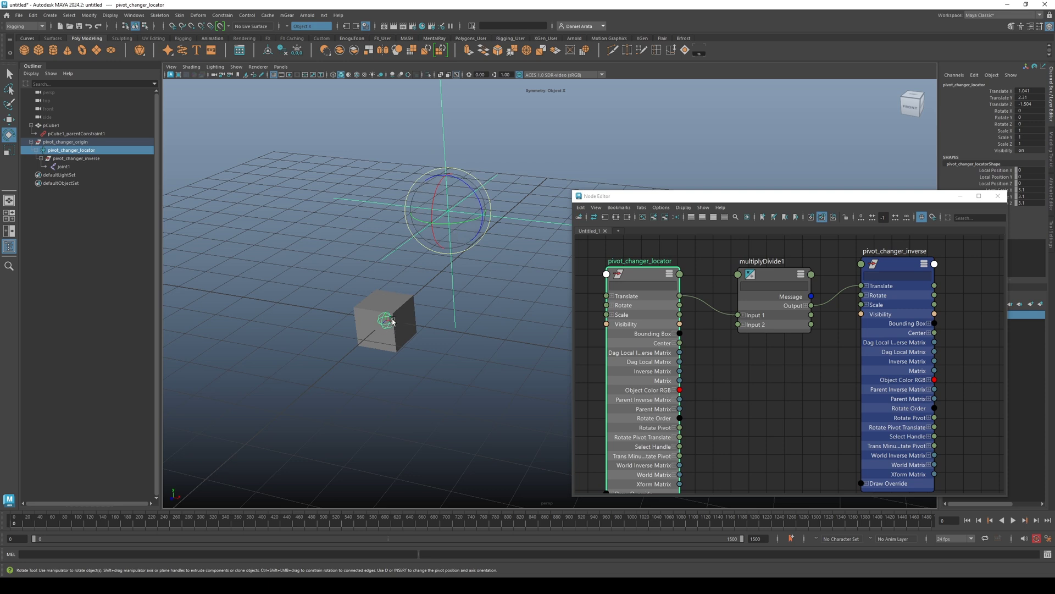
pyautogui.moveTo(451, 244); pyautogui.dragTo(484, 261)
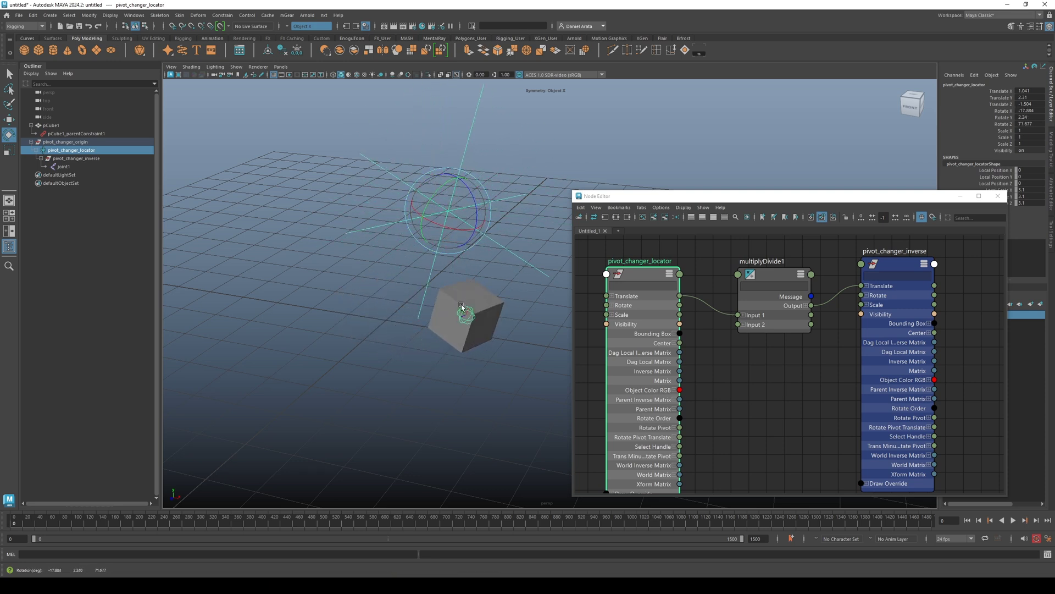
pyautogui.press('w')
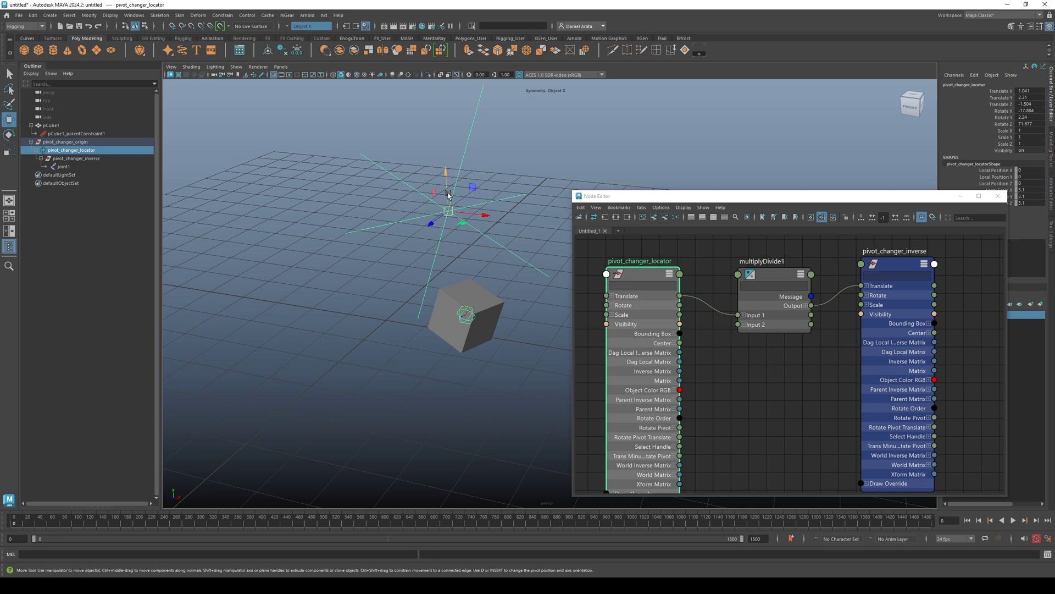
pyautogui.moveTo(449, 211); pyautogui.dragTo(469, 240)
pyautogui.hotkey('ctrl', 'z')
pyautogui.hotkey('ctrl', 'z')
pyautogui.hotkey('ctrl', 'z')
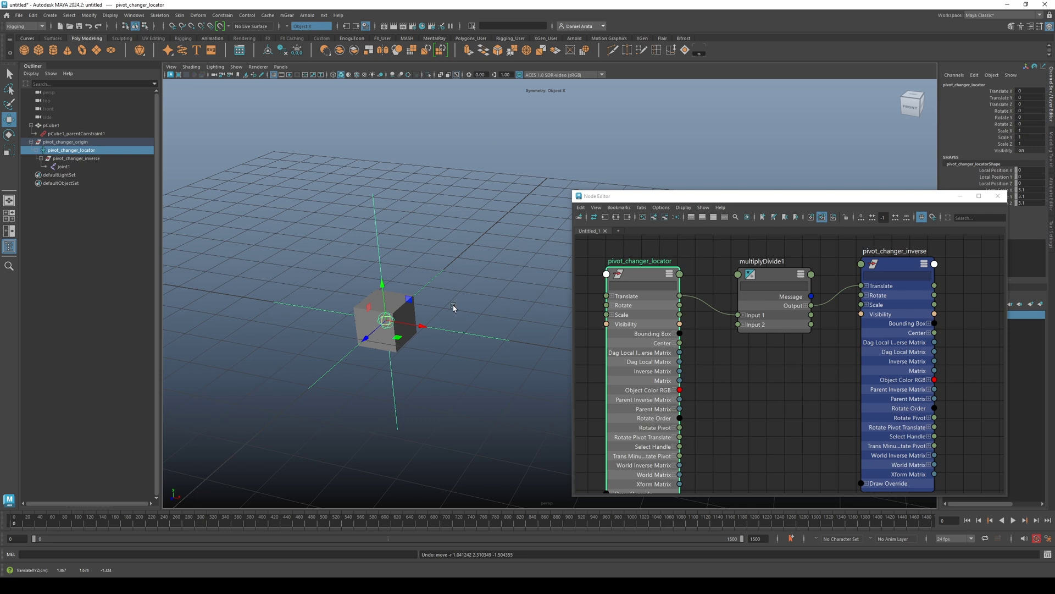
# - Move pivot_changer_locator about 2.8 units along X to compare multiplyDivide1's Input 2 values with pivot_changer_inverse's translation
pyautogui.moveTo(781, 276); pyautogui.dragTo(775, 293)
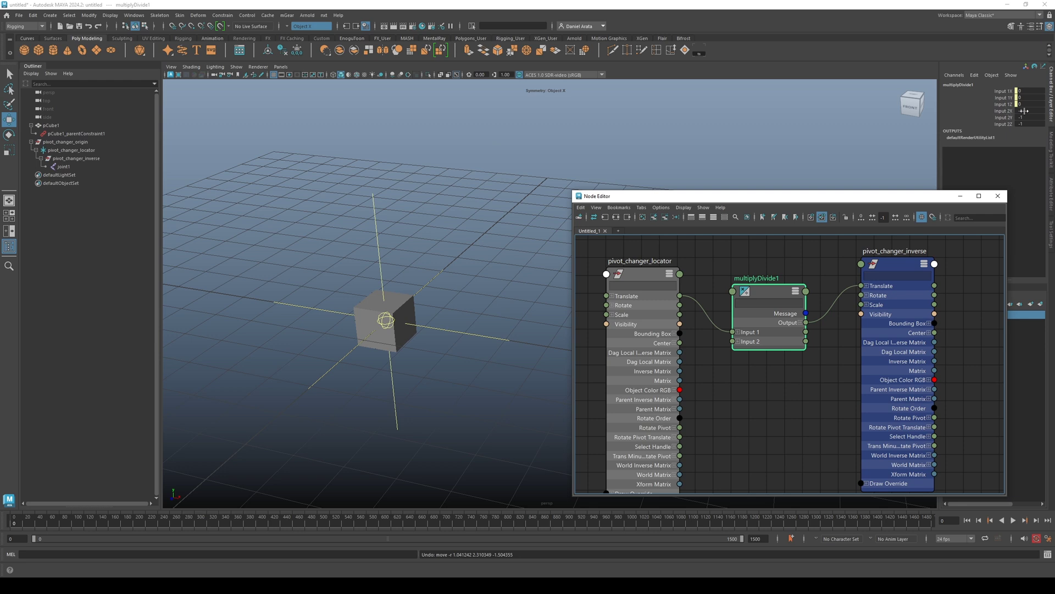
pyautogui.moveTo(1024, 111); pyautogui.dragTo(1026, 123)
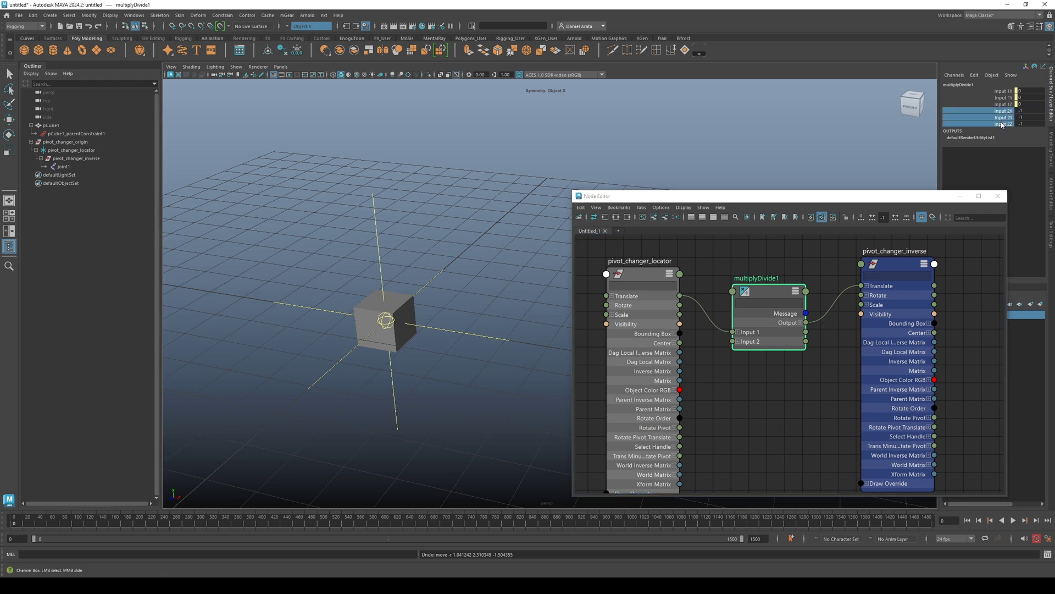
pyautogui.click(405, 324)
pyautogui.moveTo(405, 324); pyautogui.dragTo(523, 337)
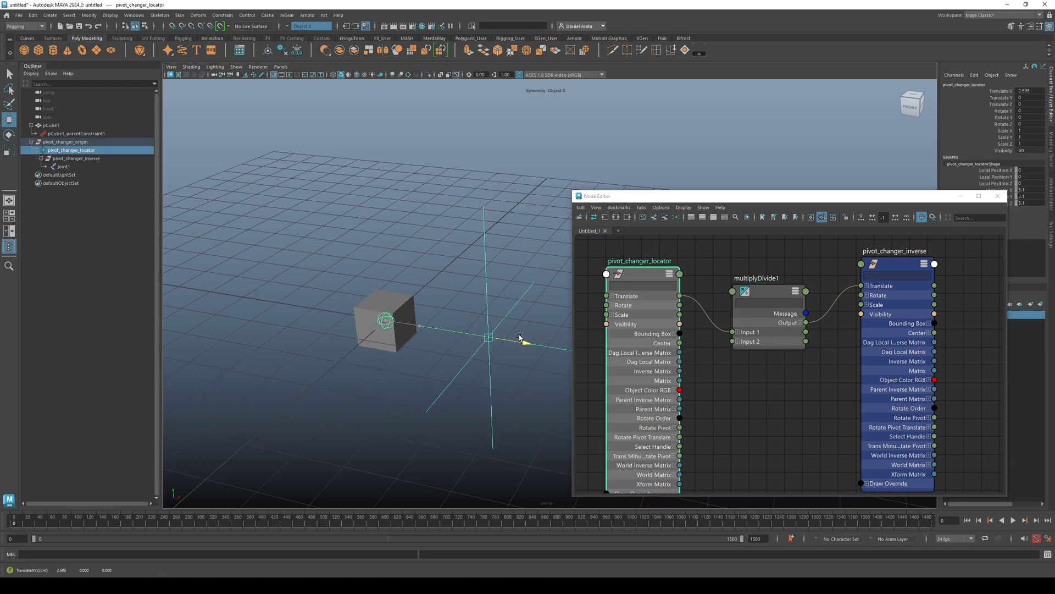
pyautogui.click(114, 159)
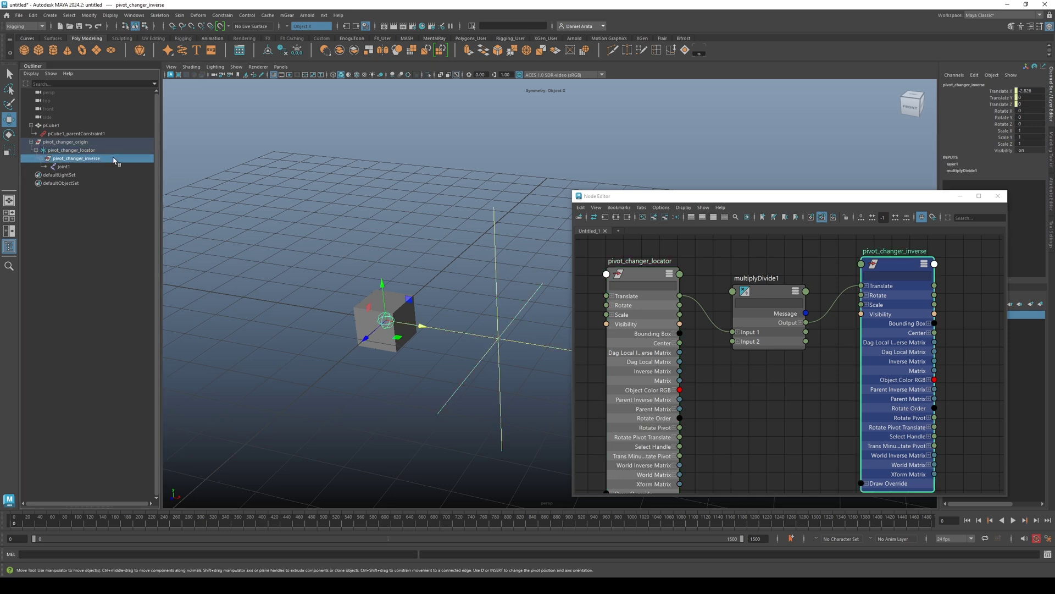
# - Set pivot_changer_locator's Translate X to 3 and select pivot_changer_inverse to check its translation
pyautogui.click(506, 320)
pyautogui.click(1026, 91)
pyautogui.write('3')
pyautogui.press('Return')
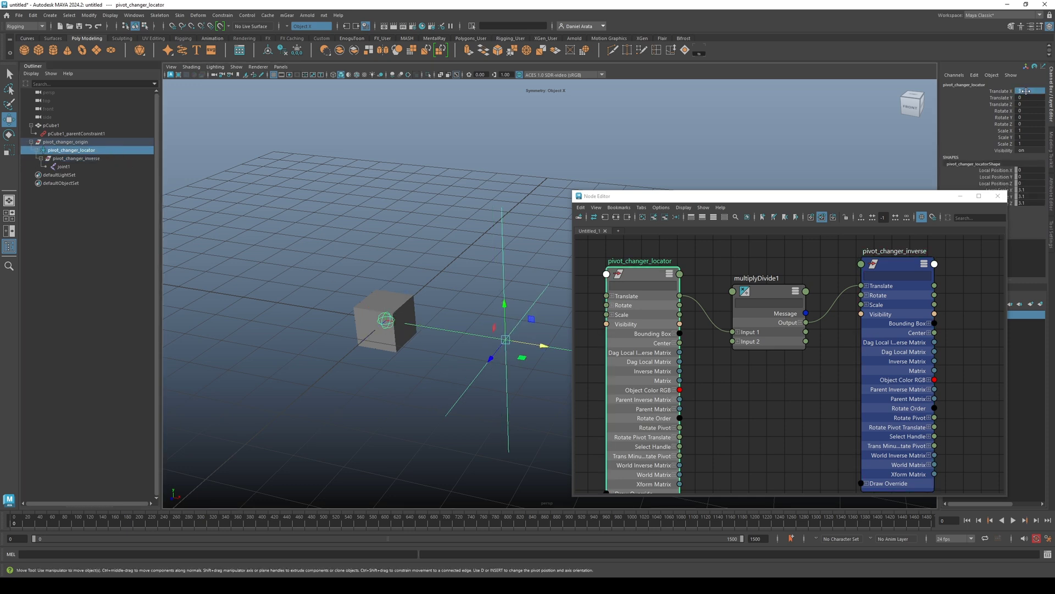
pyautogui.click(905, 264)
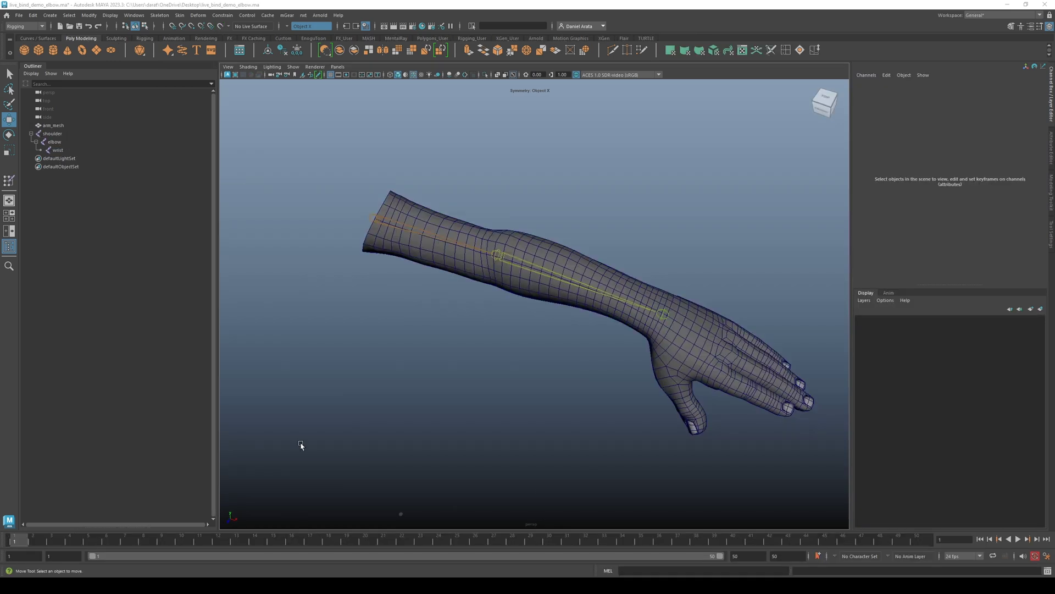
# - Try rotating the arm's elbow joint to about -52.6 degrees in Y, undo it, and clear the selection
pyautogui.keyDown('alt'); pyautogui.moveTo(411, 381); pyautogui.dragTo(528, 346); pyautogui.keyUp('alt')
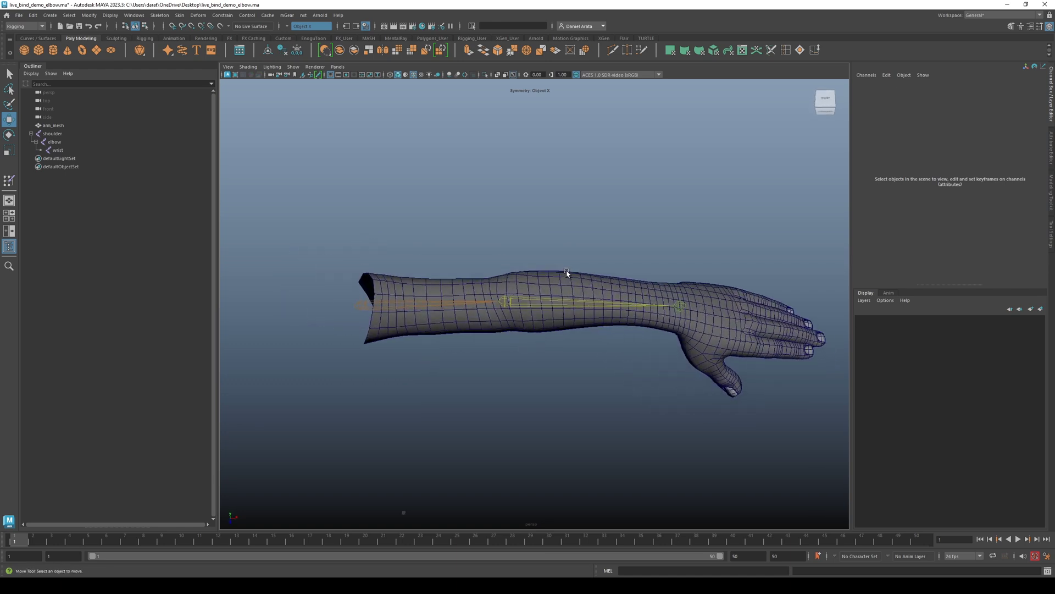
pyautogui.moveTo(565, 254); pyautogui.dragTo(566, 377)
pyautogui.press('e')
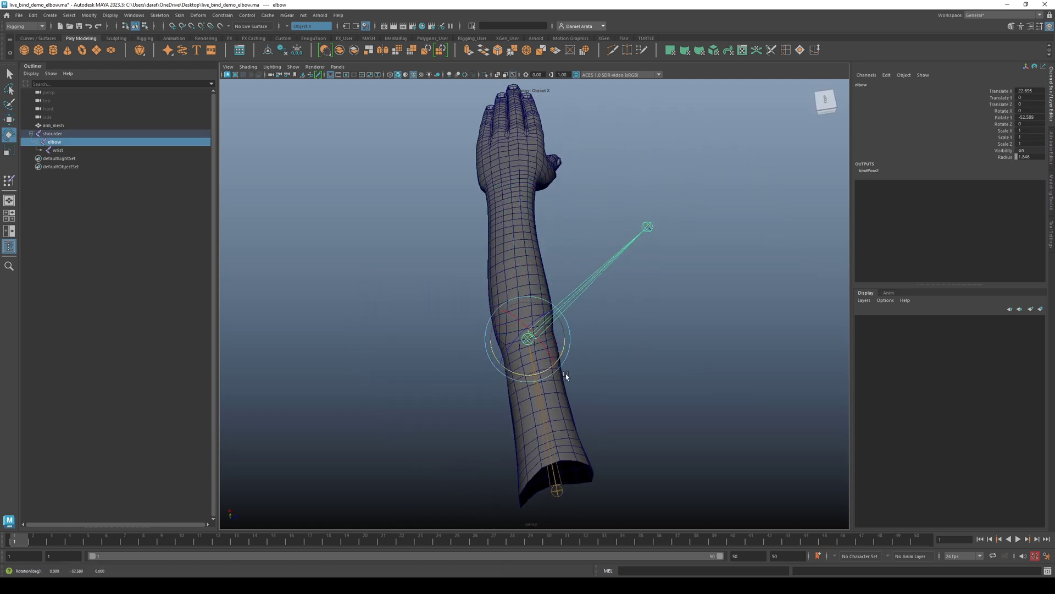
pyautogui.hotkey('ctrl', 'z')
pyautogui.keyDown('alt'); pyautogui.moveTo(674, 417); pyautogui.dragTo(581, 386); pyautogui.keyUp('alt')
pyautogui.press('w')
pyautogui.click(580, 385)
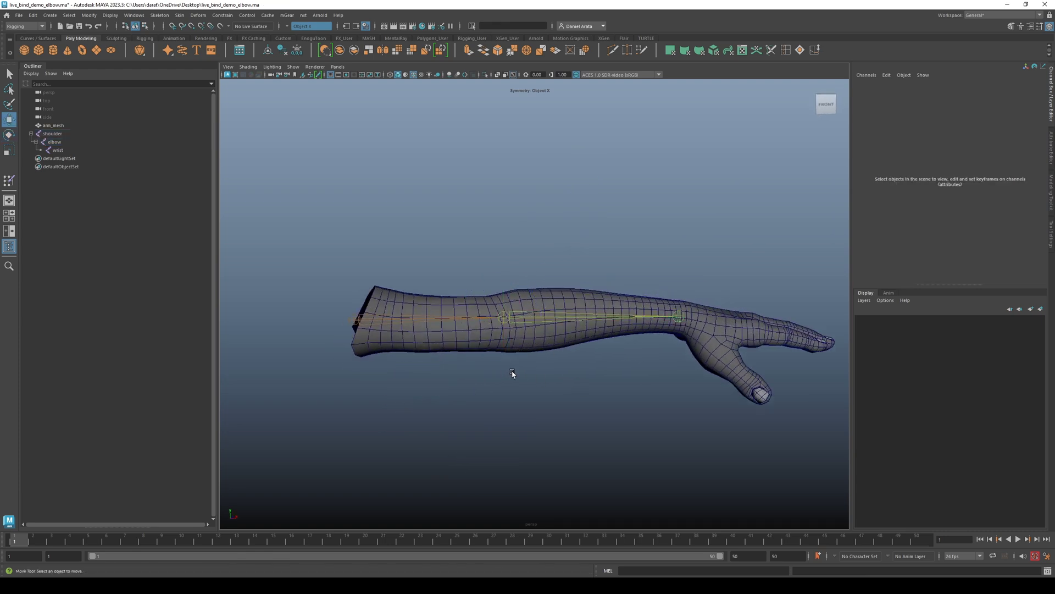
# - Create a locator at the world origin and frame it in the perspective view
pyautogui.click(50, 15)
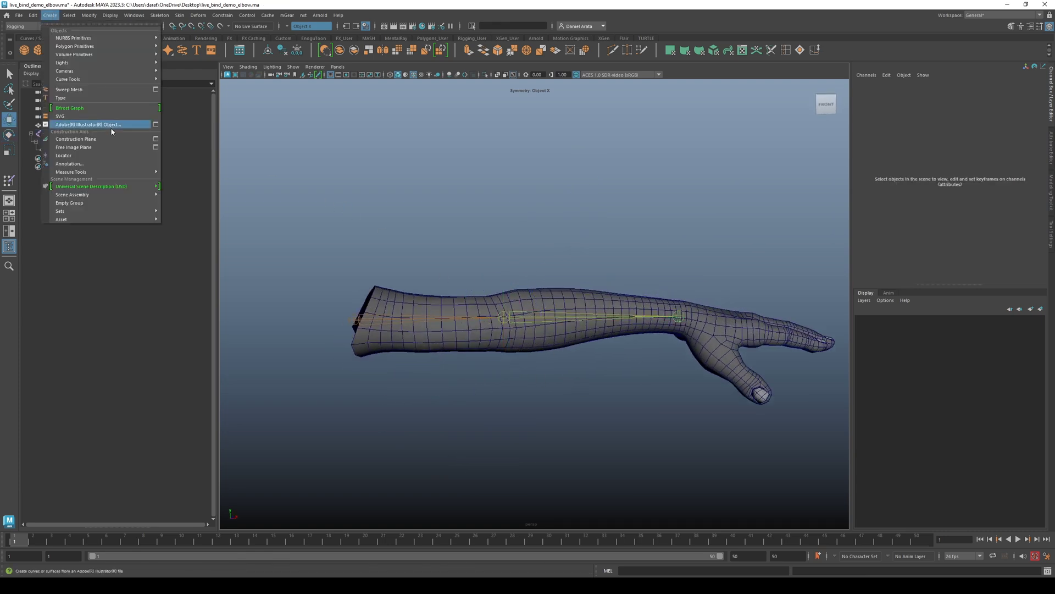
pyautogui.click(95, 156)
pyautogui.press('f')
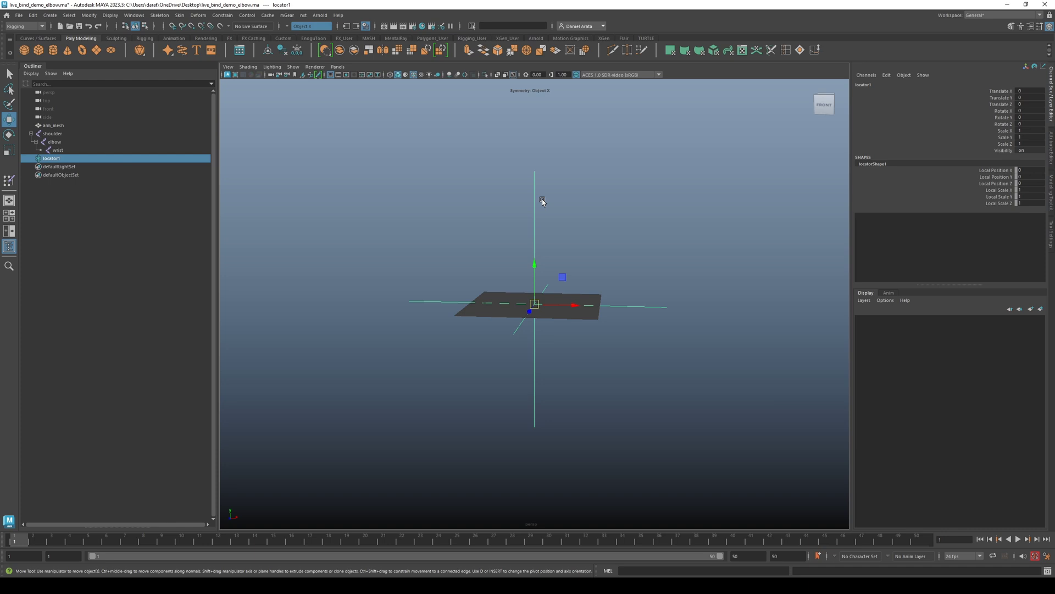
pyautogui.keyDown('alt'); pyautogui.moveTo(543, 200); pyautogui.dragTo(559, 239); pyautogui.keyUp('alt')
pyautogui.keyDown('alt'); pyautogui.moveTo(528, 235); pyautogui.dragTo(688, 244, button='right'); pyautogui.keyUp('alt')
pyautogui.moveTo(603, 213)
pyautogui.keyDown('alt'); pyautogui.mouseDown()
pyautogui.moveTo(615, 213)
pyautogui.moveTo(595, 206)
pyautogui.mouseUp(); pyautogui.keyUp('alt')
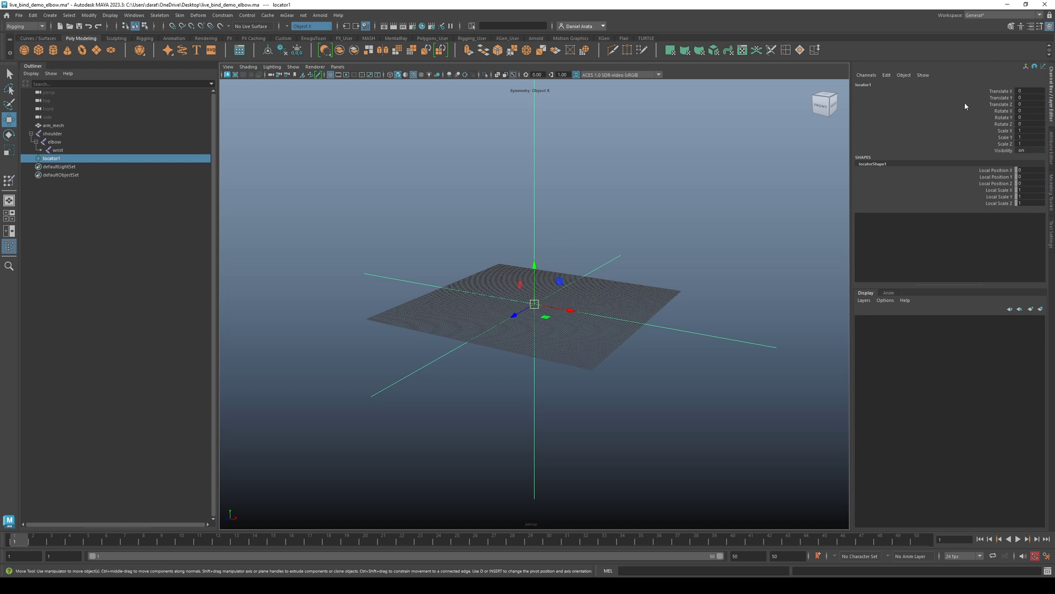
# - Group the new locator under its own parent group, expand the group, and select the locator inside it
pyautogui.moveTo(994, 95); pyautogui.dragTo(994, 106)
pyautogui.keyDown('alt'); pyautogui.moveTo(691, 190); pyautogui.dragTo(611, 190); pyautogui.keyUp('alt')
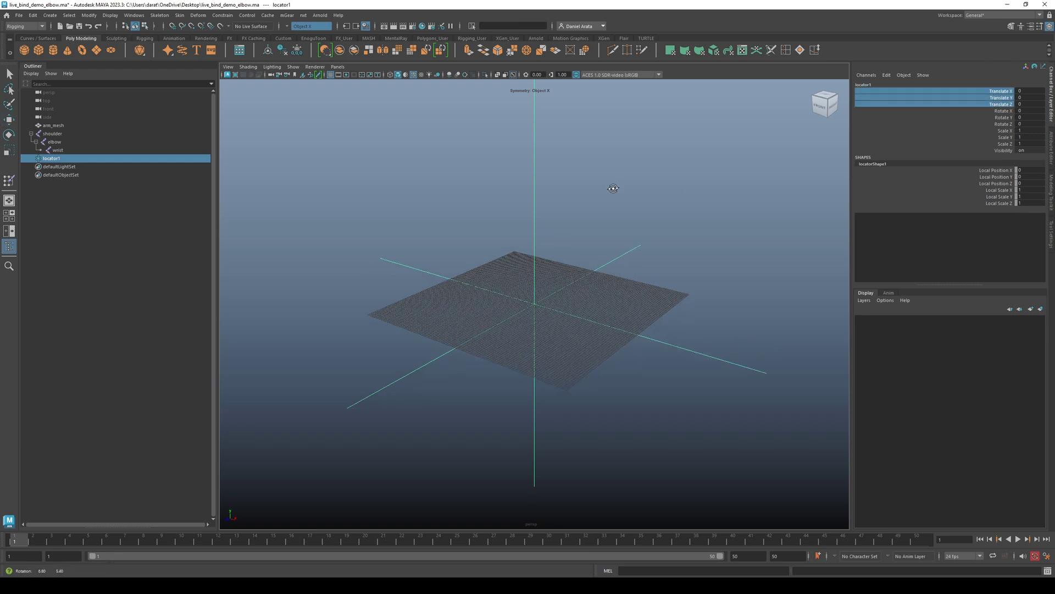
pyautogui.hotkey('ctrl', 'g')
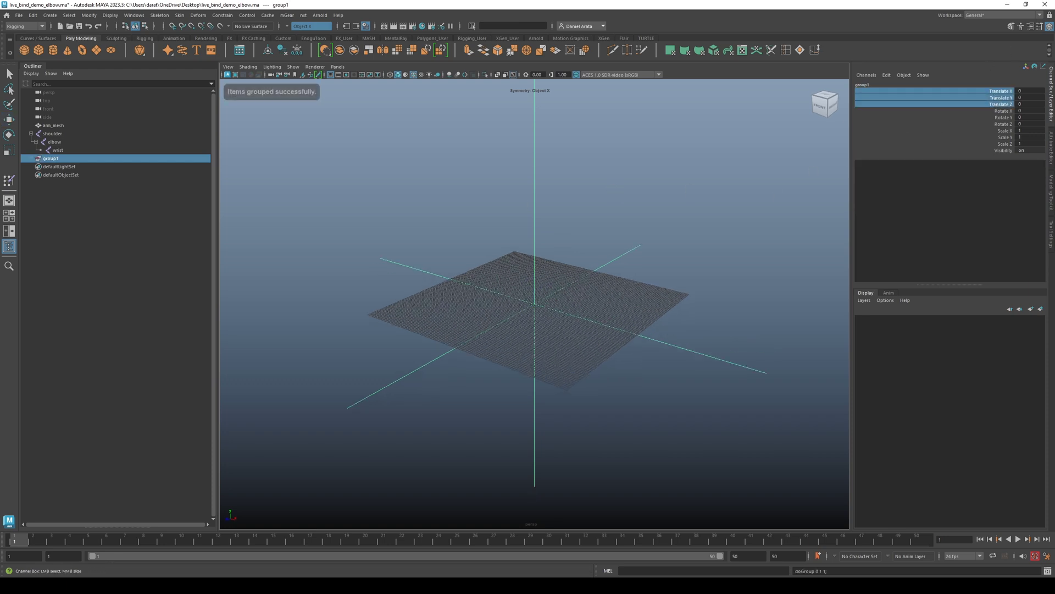
pyautogui.click(30, 158)
pyautogui.click(70, 167)
pyautogui.click(71, 160)
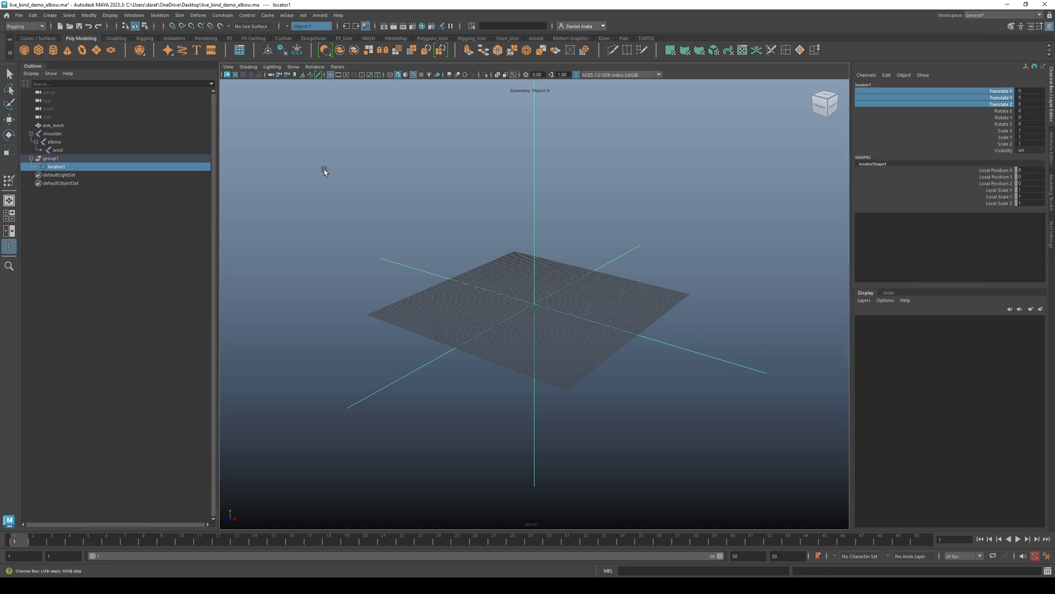
# - Create an empty group with nothing selected and name it "inverse"
pyautogui.click(353, 172)
pyautogui.press('w')
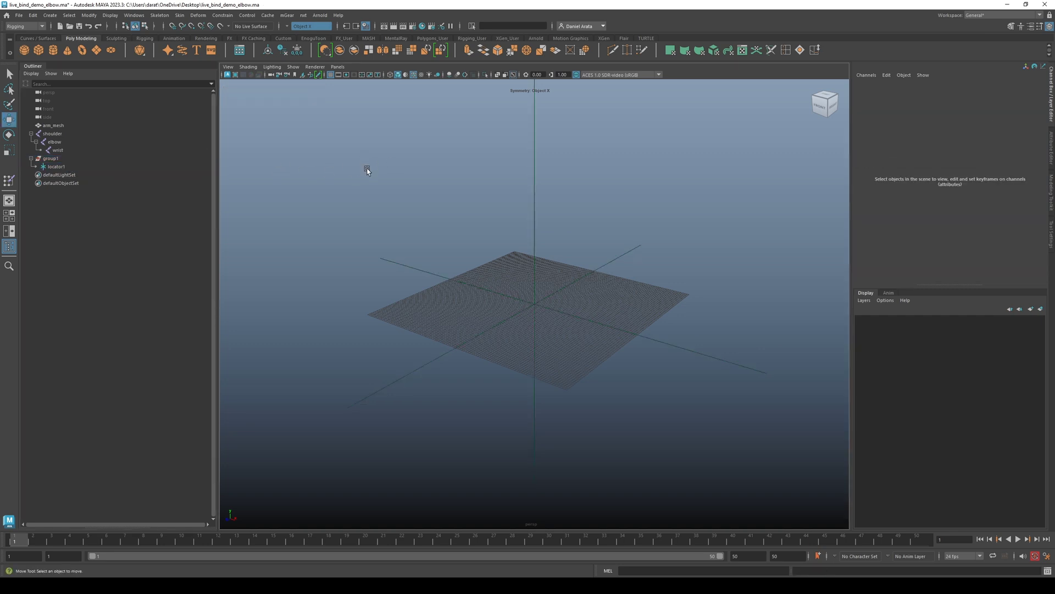
pyautogui.hotkey('ctrl', 'g')
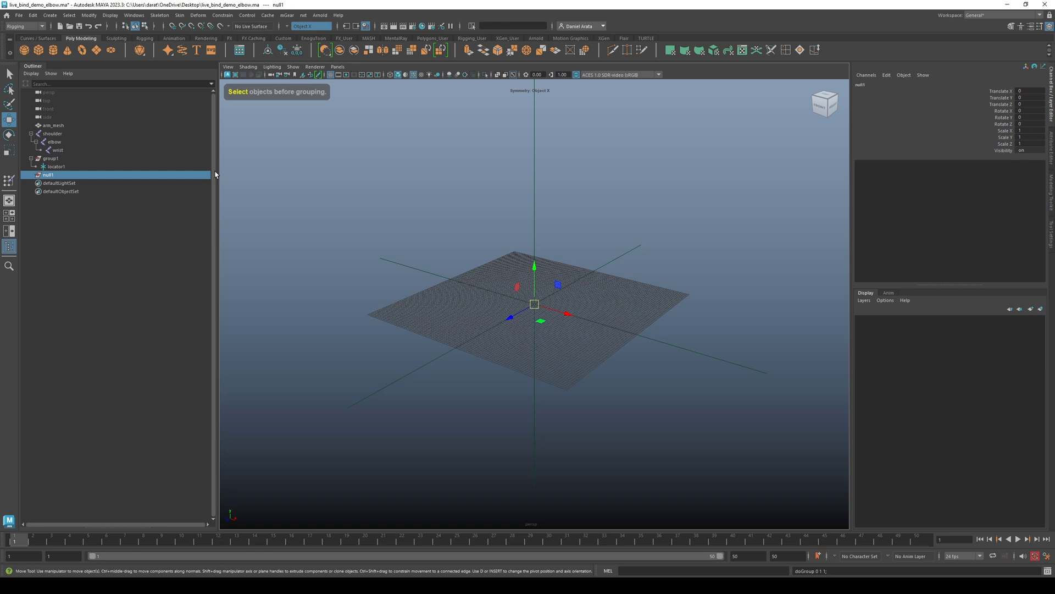
pyautogui.doubleClick(49, 175)
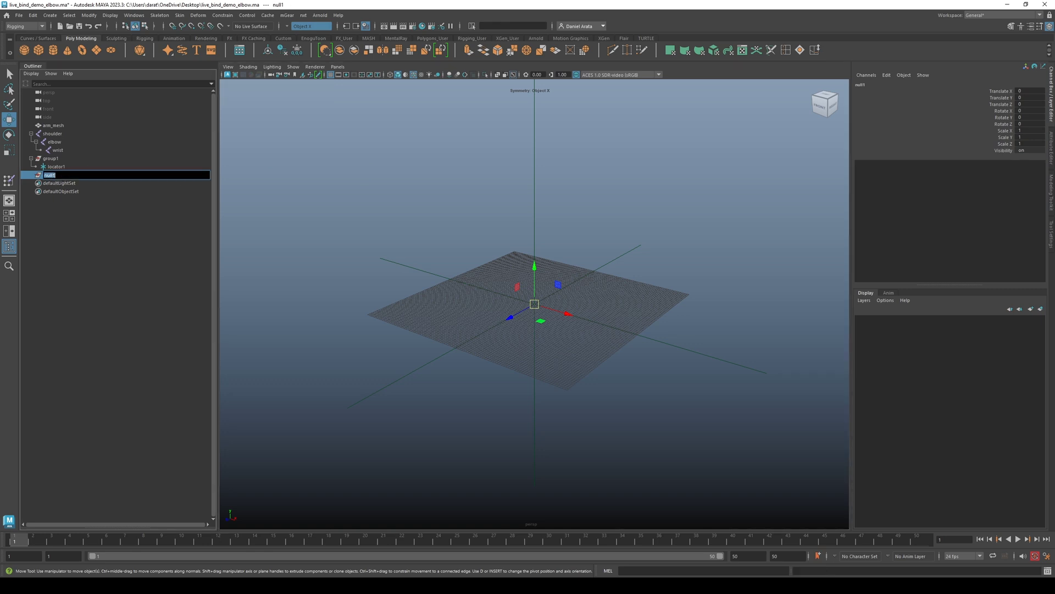
pyautogui.write('inverse')
pyautogui.press('Return')
# - Parent the inverse group under the locator
pyautogui.keyDown('ctrl'); pyautogui.click(56, 166); pyautogui.keyUp('ctrl')
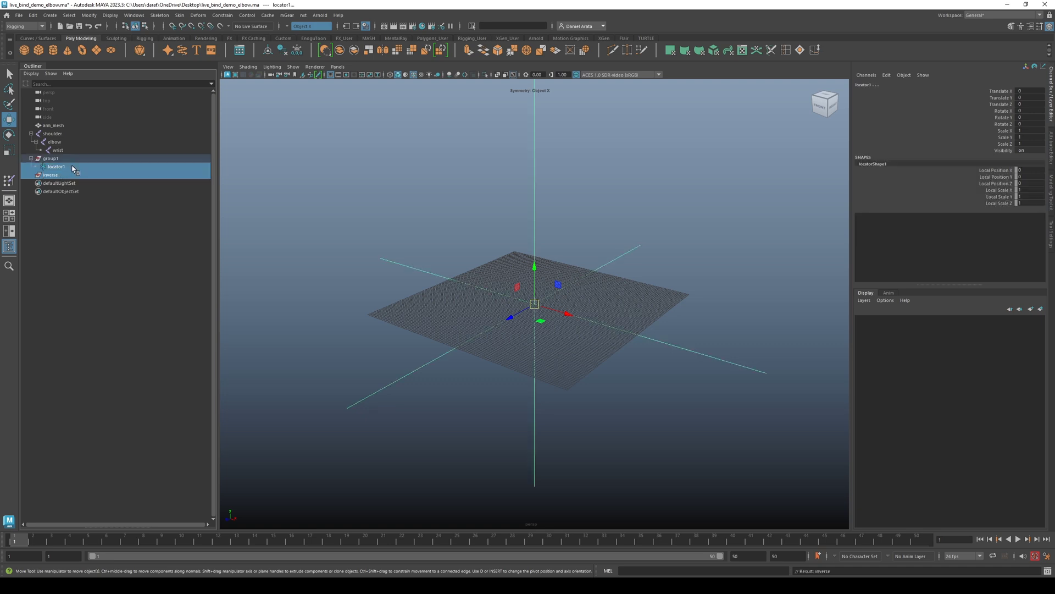
pyautogui.press('p')
pyautogui.click(35, 167)
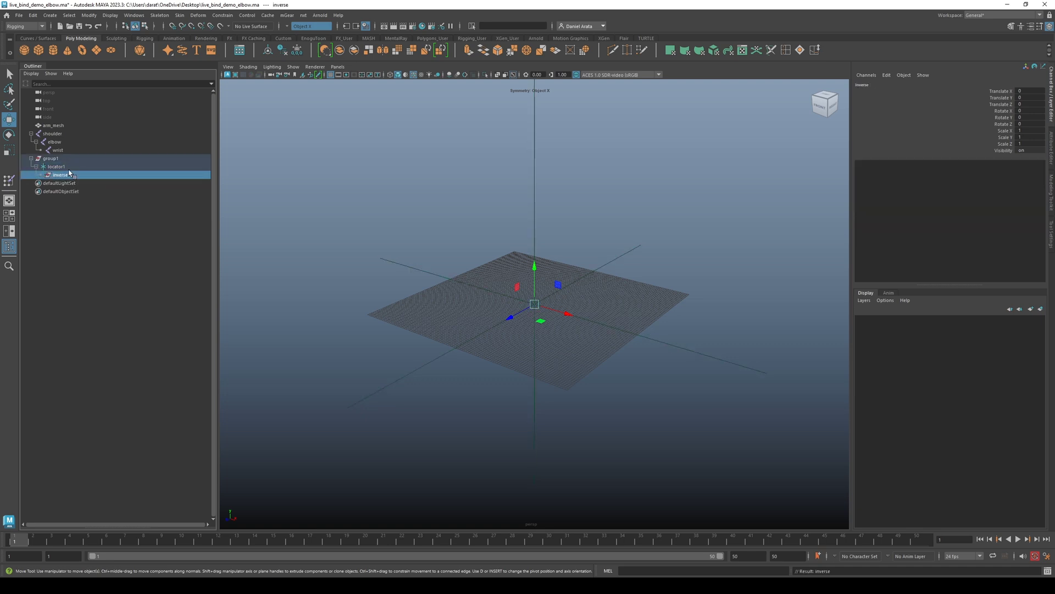
# - Rename the locator "livebind_locator" and its parent group "livebind_grpFrz"
pyautogui.doubleClick(60, 166)
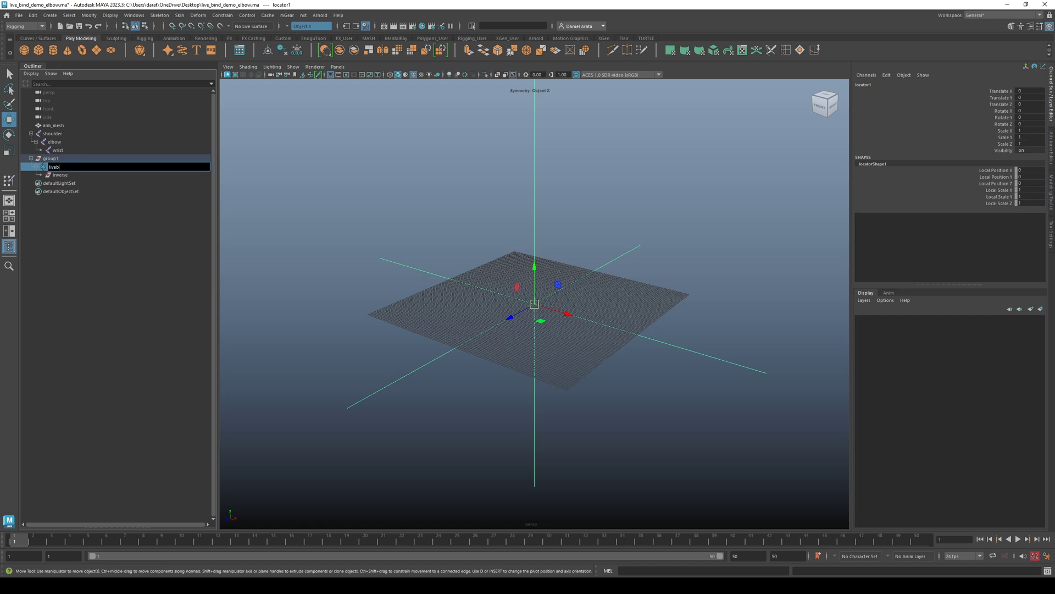
pyautogui.write('livebind_locator')
pyautogui.press('Return')
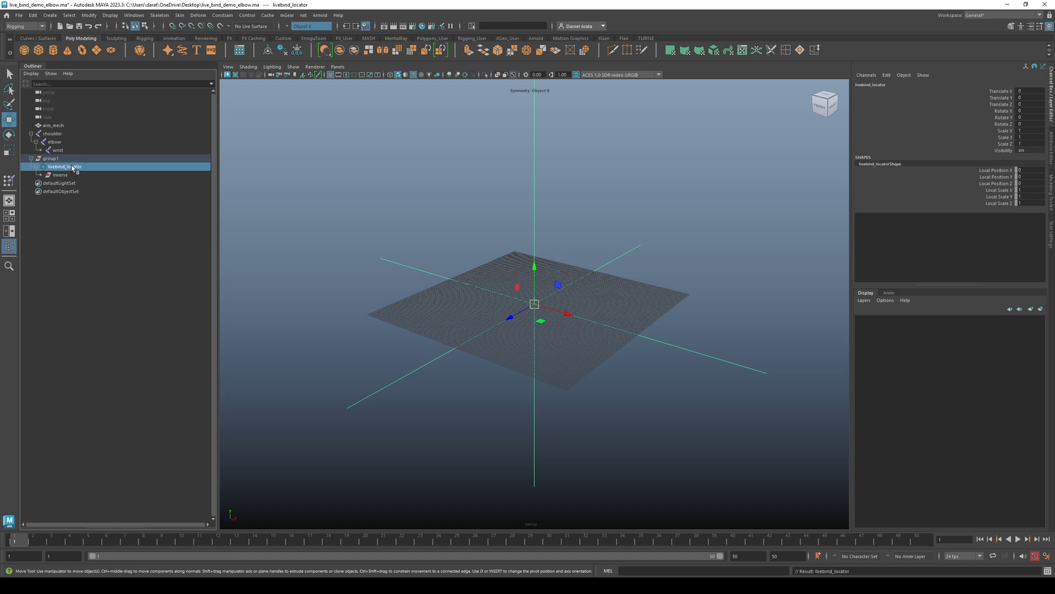
pyautogui.doubleClick(76, 159)
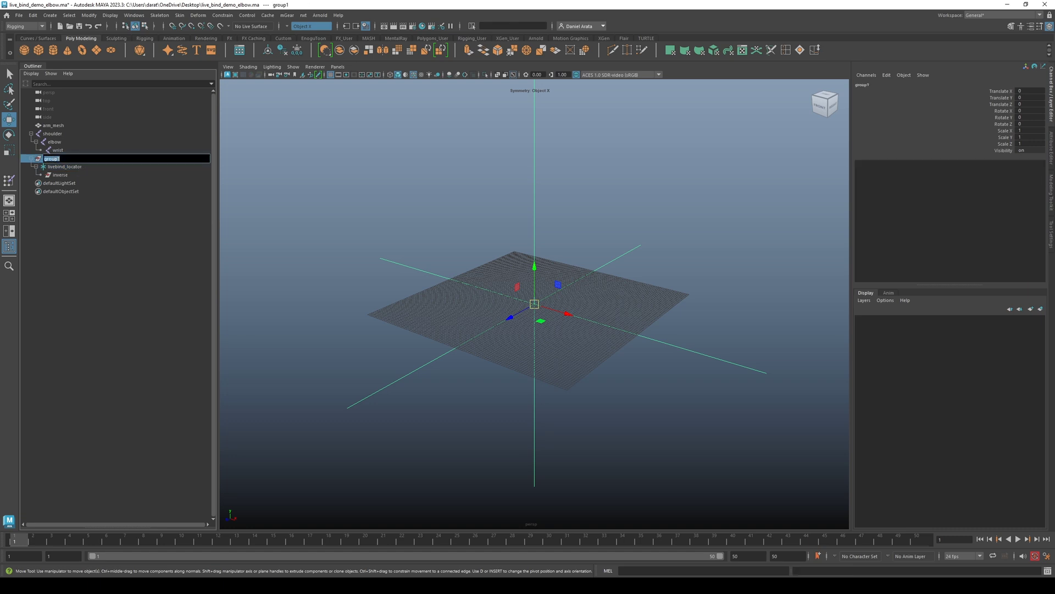
pyautogui.write('livebind_grpFrz')
pyautogui.press('Return')
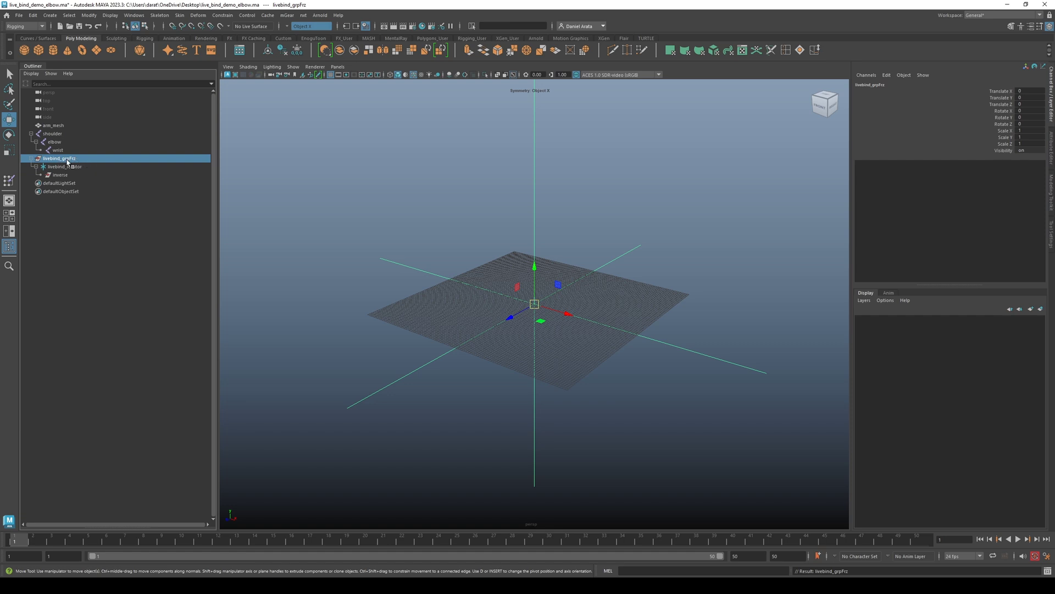
# - Move livebind_grpFrz off the origin to about -0.46, 1.88, -0.32 as a test of livebind_locator's zeroed translation
pyautogui.click(65, 167)
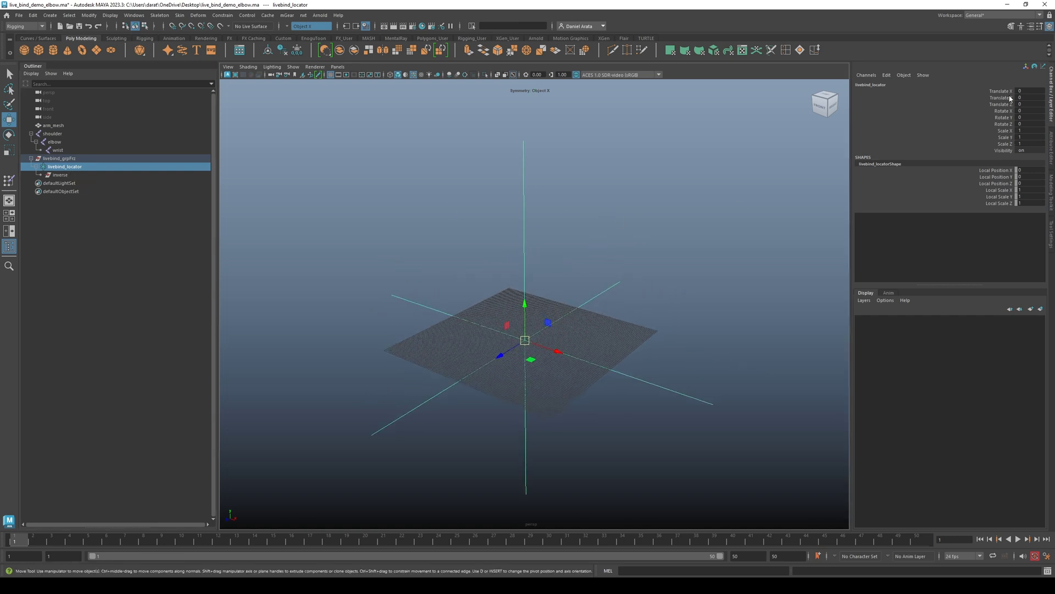
pyautogui.moveTo(1010, 92); pyautogui.dragTo(1009, 105)
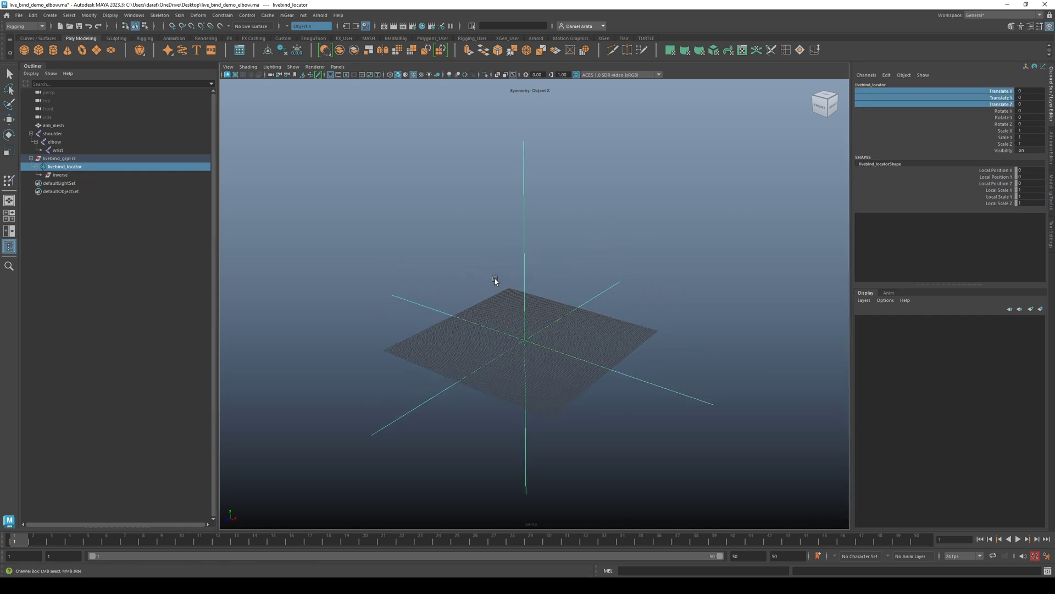
pyautogui.click(80, 159)
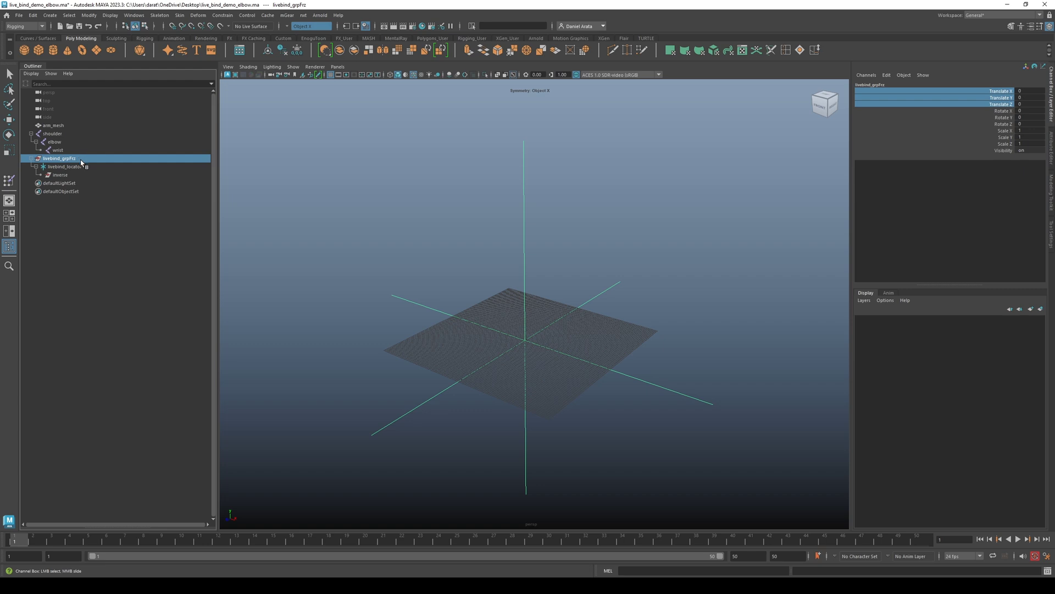
pyautogui.scroll(-3, 542, 257)
pyautogui.keyDown('alt'); pyautogui.moveTo(542, 257); pyautogui.dragTo(536, 284, button='middle'); pyautogui.keyUp('alt')
pyautogui.press('w')
pyautogui.keyDown('alt'); pyautogui.moveTo(486, 225); pyautogui.dragTo(575, 241); pyautogui.keyUp('alt')
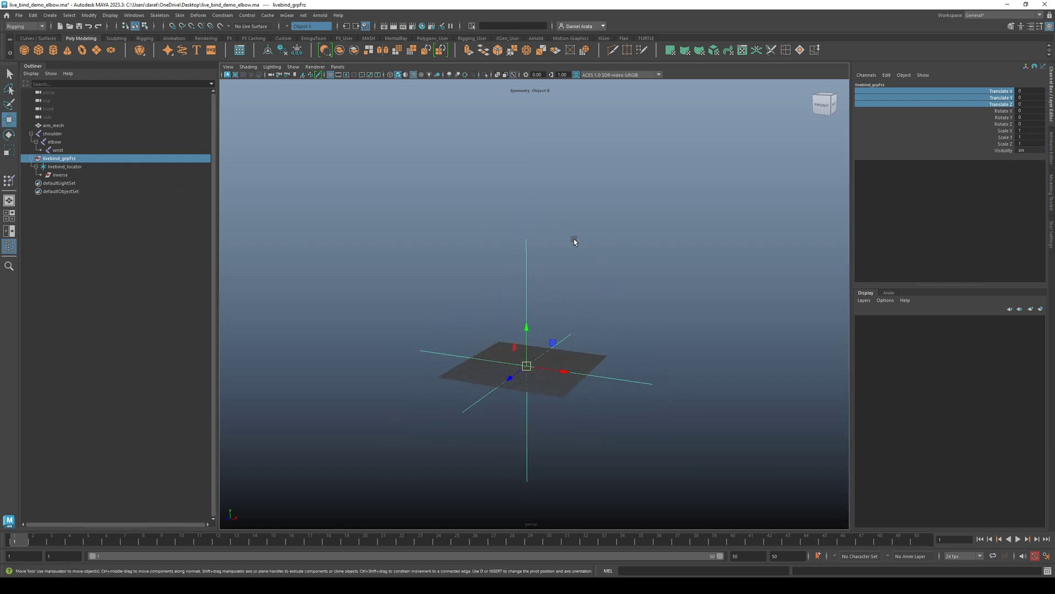
pyautogui.moveTo(526, 366); pyautogui.dragTo(495, 189)
pyautogui.keyDown('alt'); pyautogui.moveTo(620, 186); pyautogui.dragTo(622, 271, button='middle'); pyautogui.keyUp('alt')
pyautogui.keyDown('alt'); pyautogui.moveTo(622, 271); pyautogui.dragTo(558, 225); pyautogui.keyUp('alt')
pyautogui.scroll(-3, 557, 225)
pyautogui.moveTo(558, 225); pyautogui.dragTo(562, 182, button='middle')
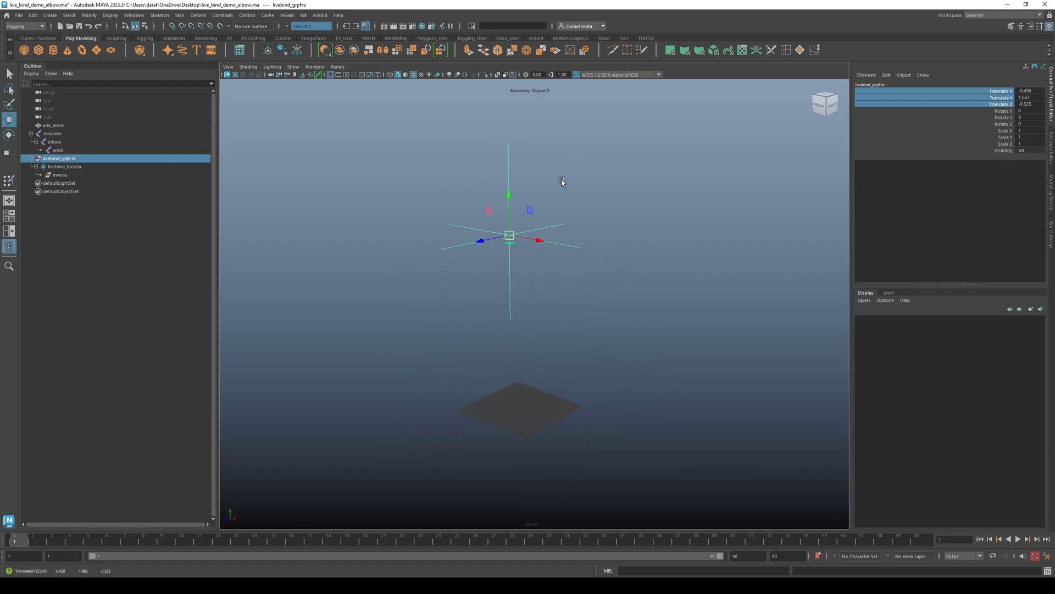
# - Examine livebind_locator's translate and rotate channels under the moved group, and the inverse node and livebind_grpFrz in turn
pyautogui.click(77, 167)
pyautogui.moveTo(1004, 99); pyautogui.dragTo(1004, 124)
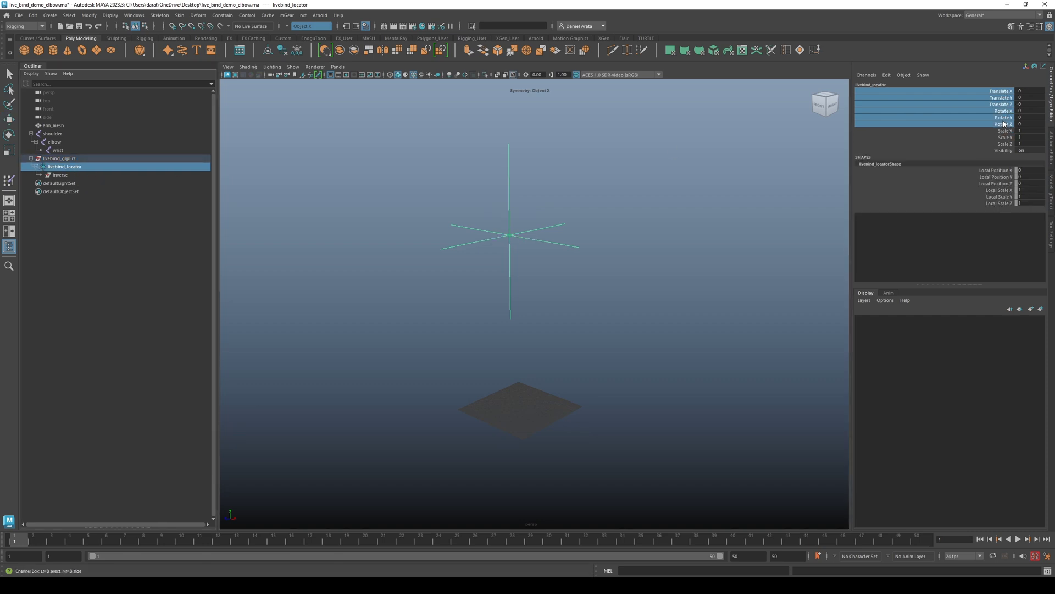
pyautogui.click(78, 174)
pyautogui.click(80, 159)
# - Frame the arm's elbow joint for a close look and clear the selection
pyautogui.scroll(-4, 587, 191)
pyautogui.keyDown('alt'); pyautogui.moveTo(588, 191); pyautogui.dragTo(551, 316, button='middle'); pyautogui.keyUp('alt')
pyautogui.scroll(-5, 476, 233)
pyautogui.keyDown('alt'); pyautogui.moveTo(476, 233); pyautogui.dragTo(520, 297); pyautogui.keyUp('alt')
pyautogui.click(483, 189)
pyautogui.click(76, 142)
pyautogui.press('f')
pyautogui.click(512, 245)
pyautogui.scroll(3, 542, 248)
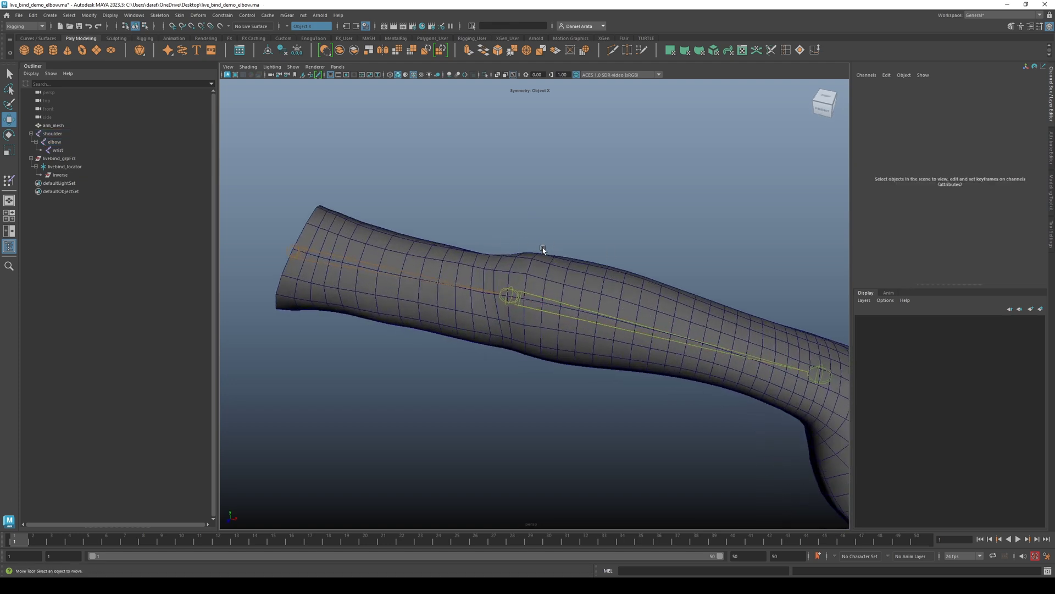
# - Parent-constrain livebind_grpFrz to the elbow joint with Maintain offset off, all translate and rotate axes, and weight 1
pyautogui.click(62, 159)
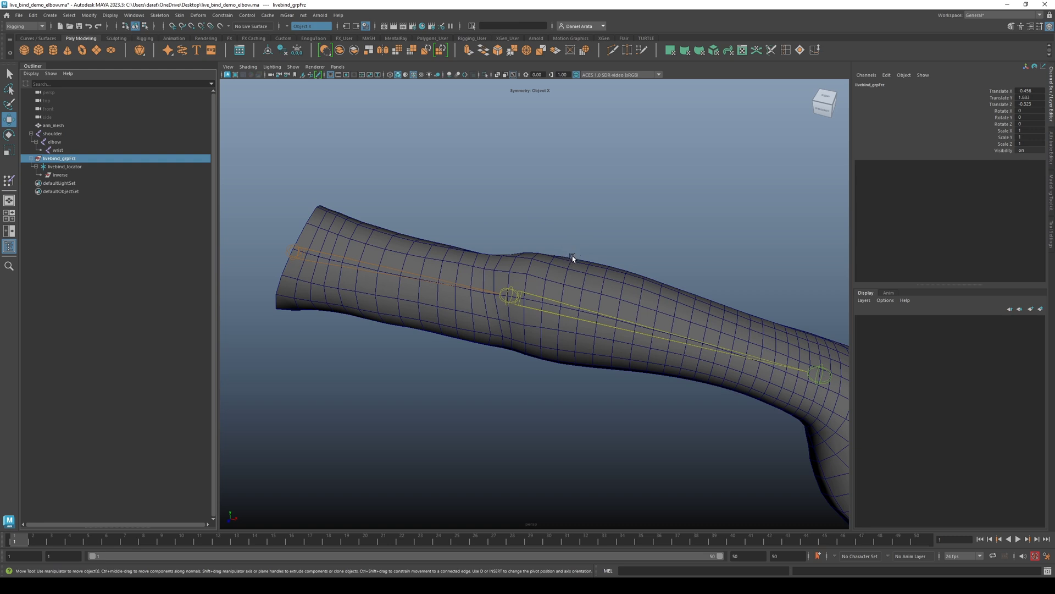
pyautogui.click(583, 314)
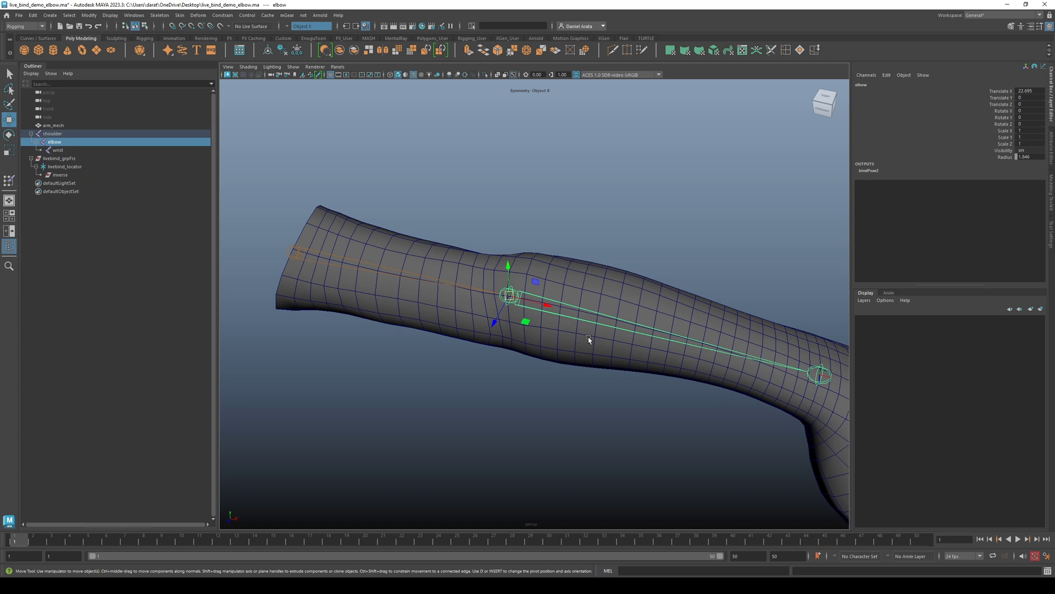
pyautogui.keyDown('ctrl'); pyautogui.click(72, 162); pyautogui.keyUp('ctrl')
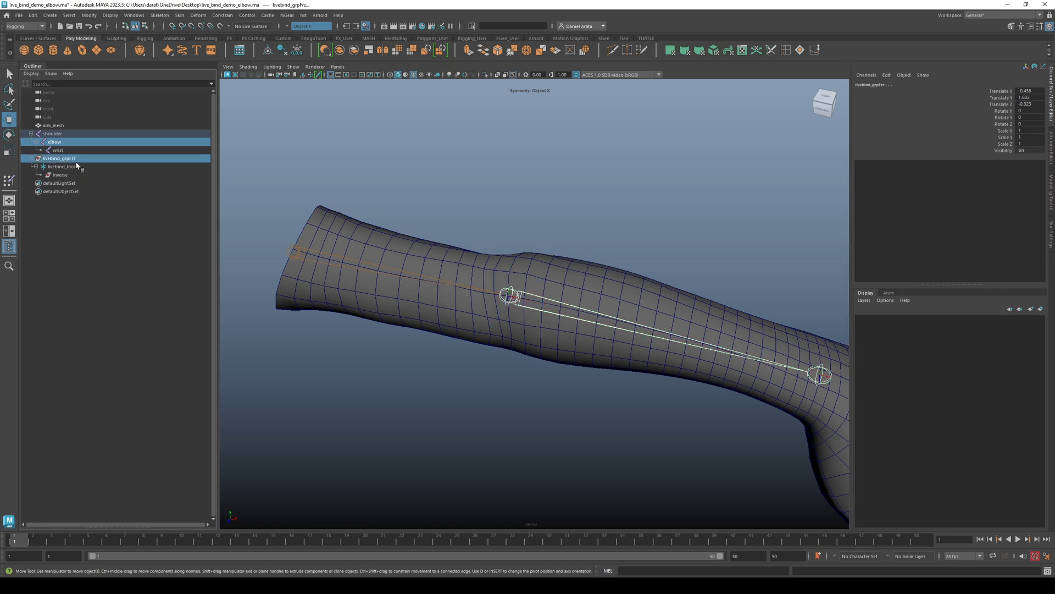
pyautogui.click(223, 16)
pyautogui.click(301, 38)
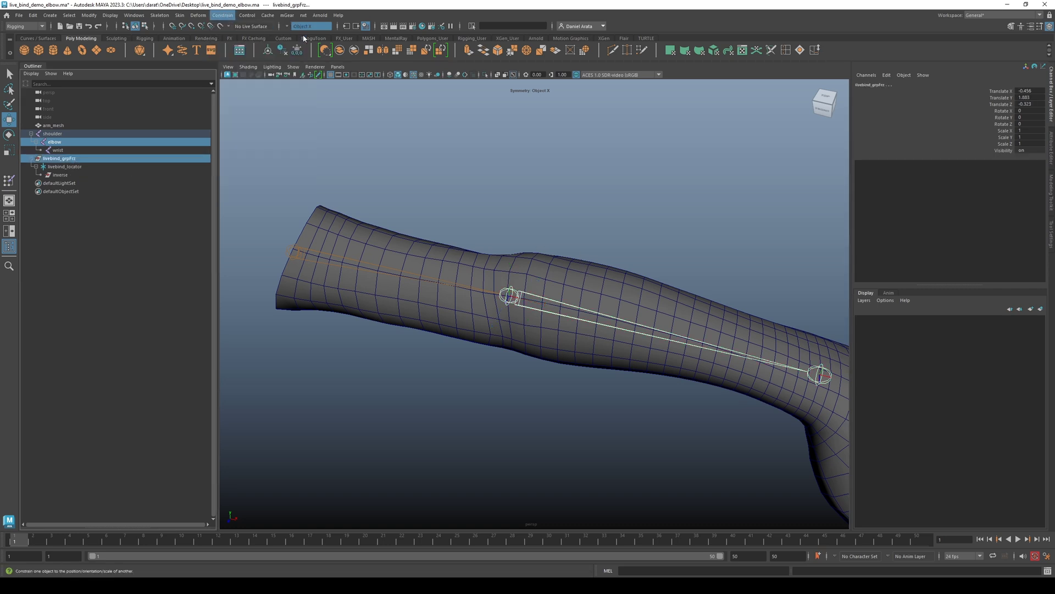
pyautogui.moveTo(687, 103); pyautogui.dragTo(678, 101)
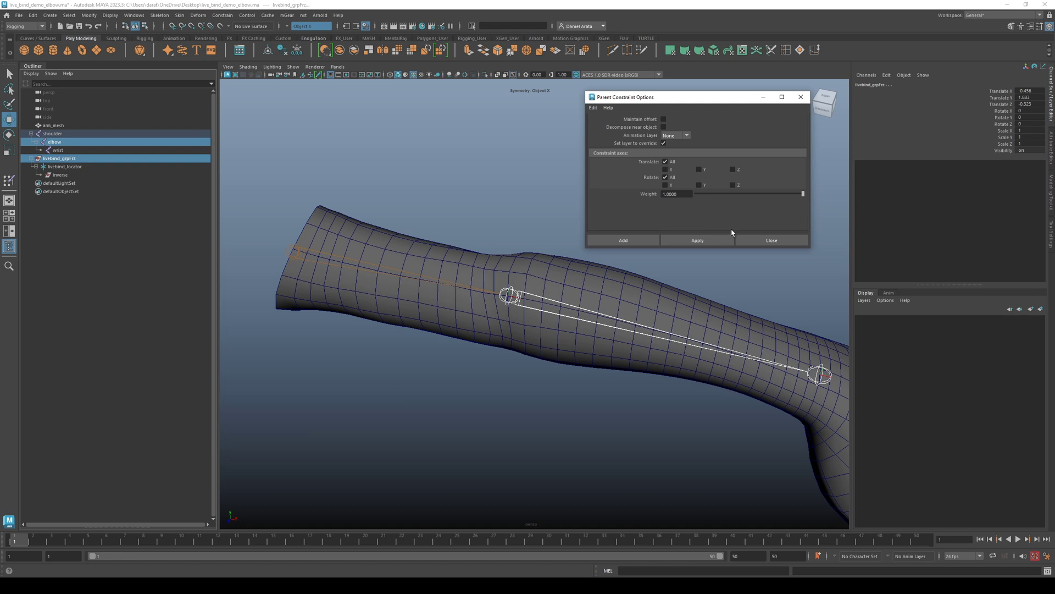
pyautogui.click(711, 240)
pyautogui.click(771, 240)
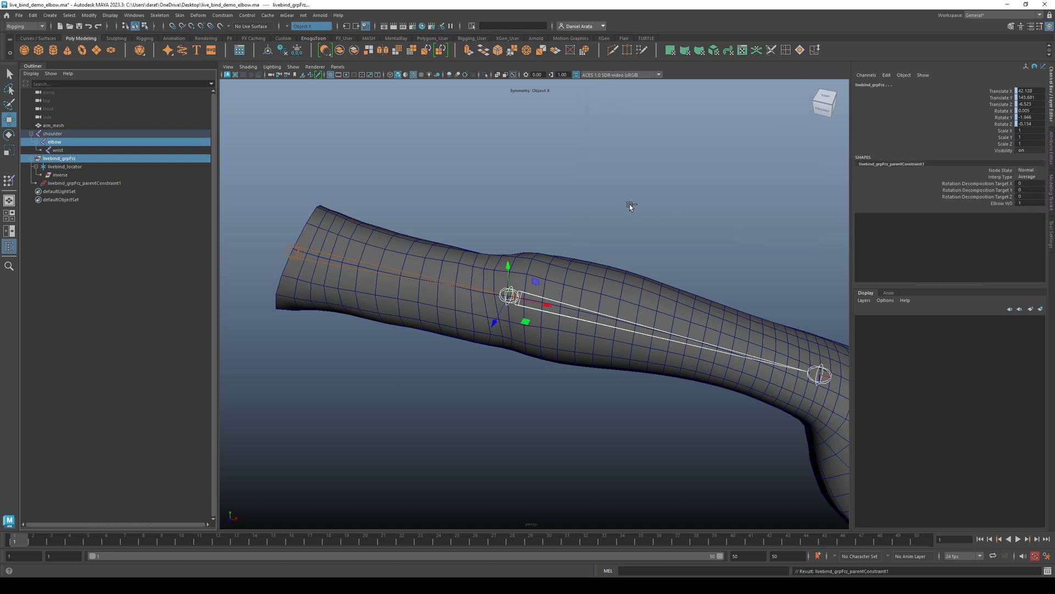
# - Examine livebind_grpFrz's alignment with the elbow joint and its translate and rotate channels
pyautogui.click(84, 158)
pyautogui.moveTo(579, 259)
pyautogui.keyDown('alt'); pyautogui.mouseDown()
pyautogui.moveTo(566, 252)
pyautogui.moveTo(573, 258)
pyautogui.mouseUp(); pyautogui.keyUp('alt')
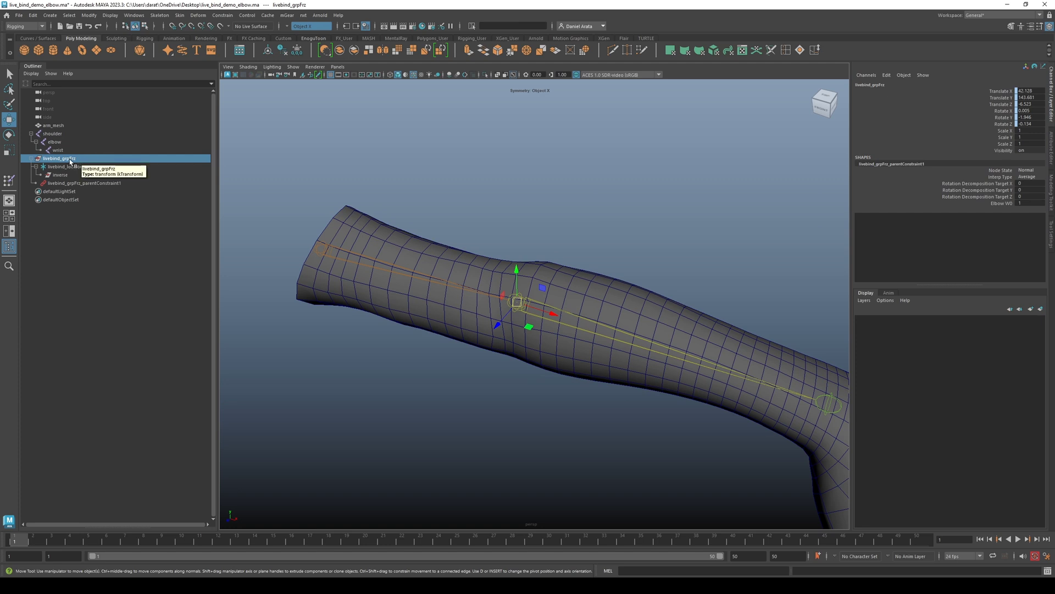
pyautogui.keyDown('alt'); pyautogui.moveTo(515, 298); pyautogui.dragTo(467, 297); pyautogui.keyUp('alt')
pyautogui.keyDown('alt'); pyautogui.moveTo(467, 297); pyautogui.dragTo(469, 286, button='right'); pyautogui.keyUp('alt')
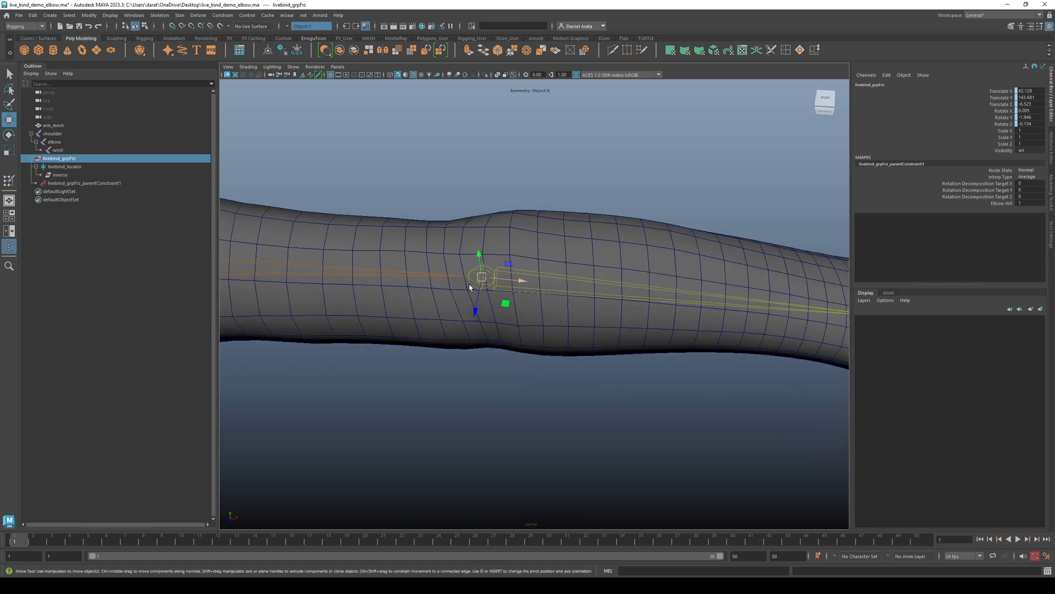
pyautogui.keyDown('alt'); pyautogui.moveTo(470, 286); pyautogui.dragTo(461, 287); pyautogui.keyUp('alt')
pyautogui.click(554, 281)
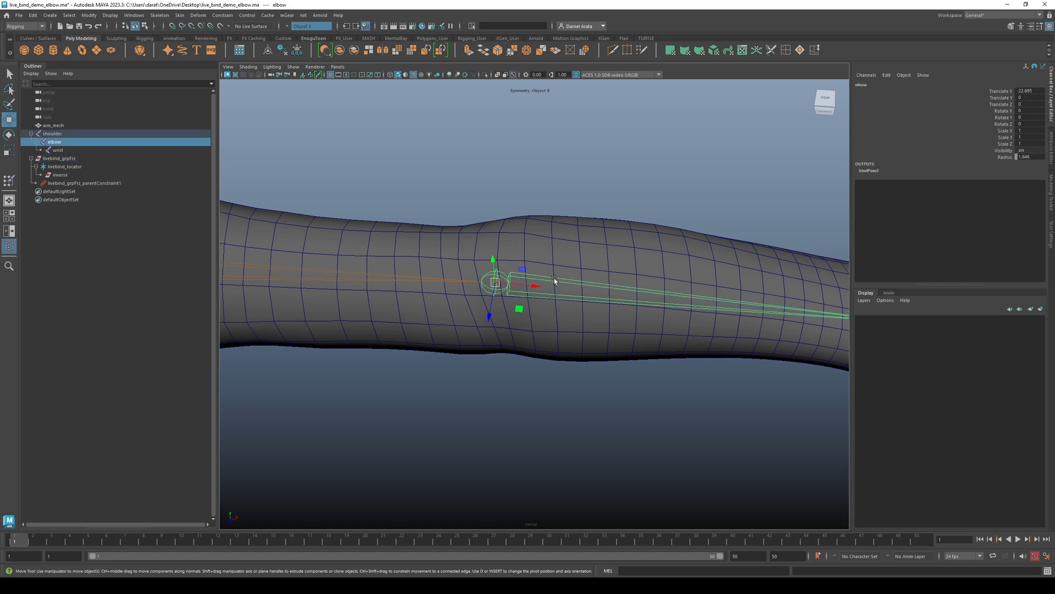
pyautogui.hotkey('ctrl', 'z')
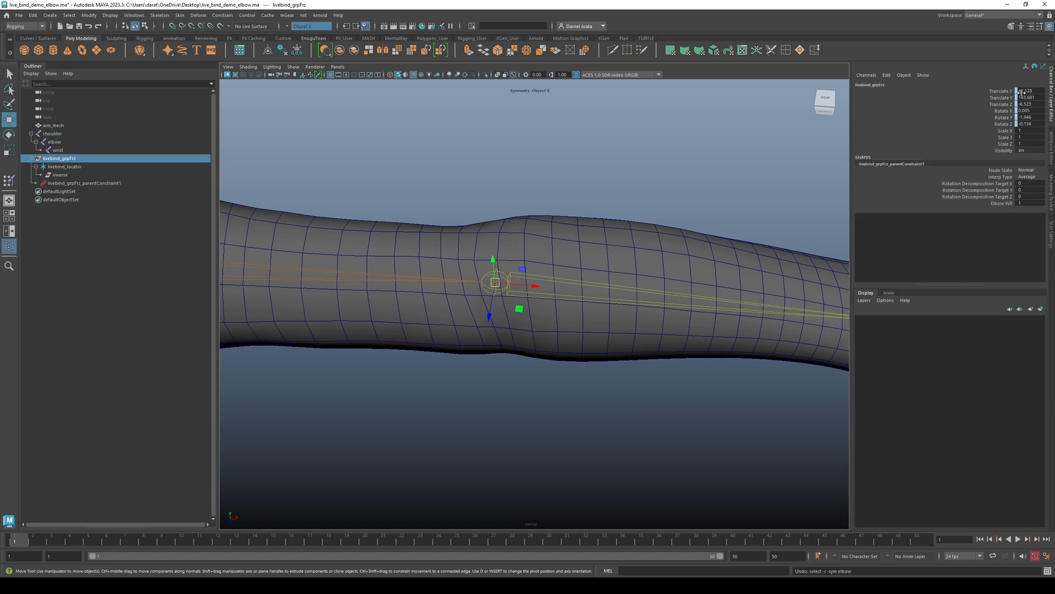
pyautogui.moveTo(1021, 91); pyautogui.dragTo(1003, 105)
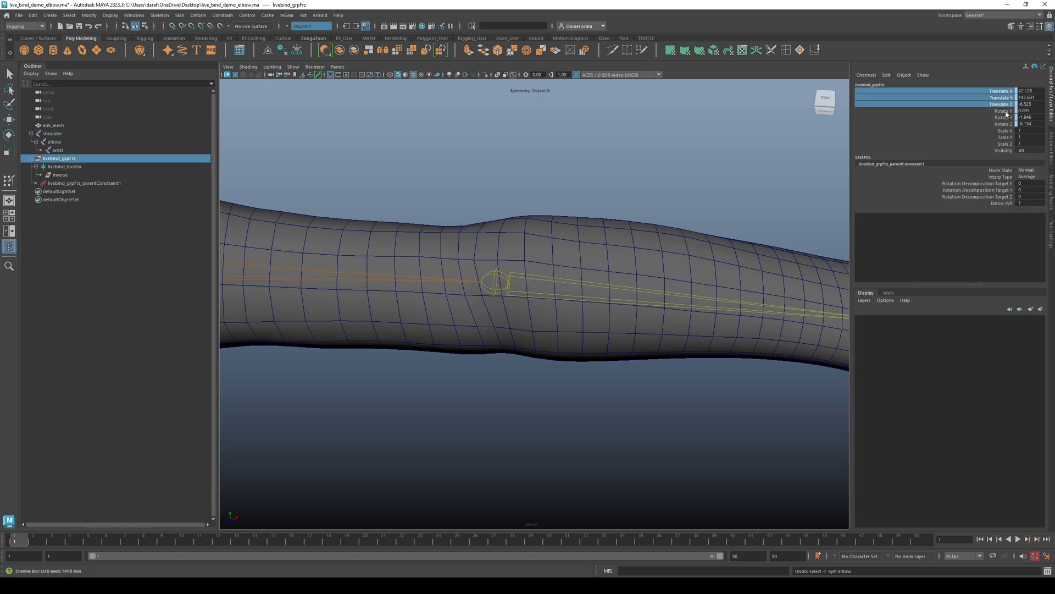
pyautogui.moveTo(1005, 112); pyautogui.dragTo(1003, 125)
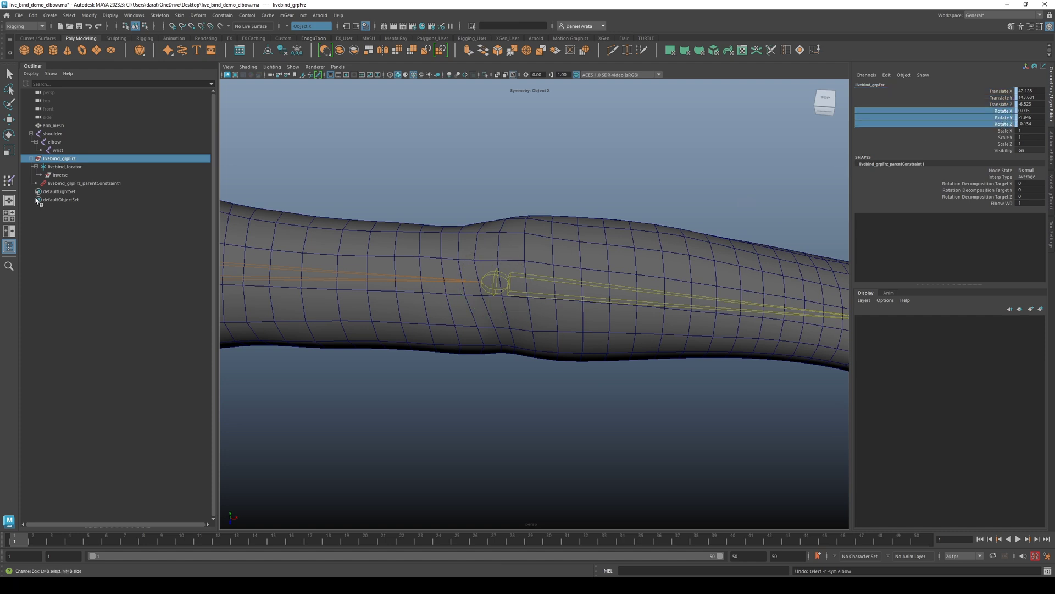
# - Delete the parent constraint under livebind_grpFrz
pyautogui.click(74, 184)
pyautogui.press('w')
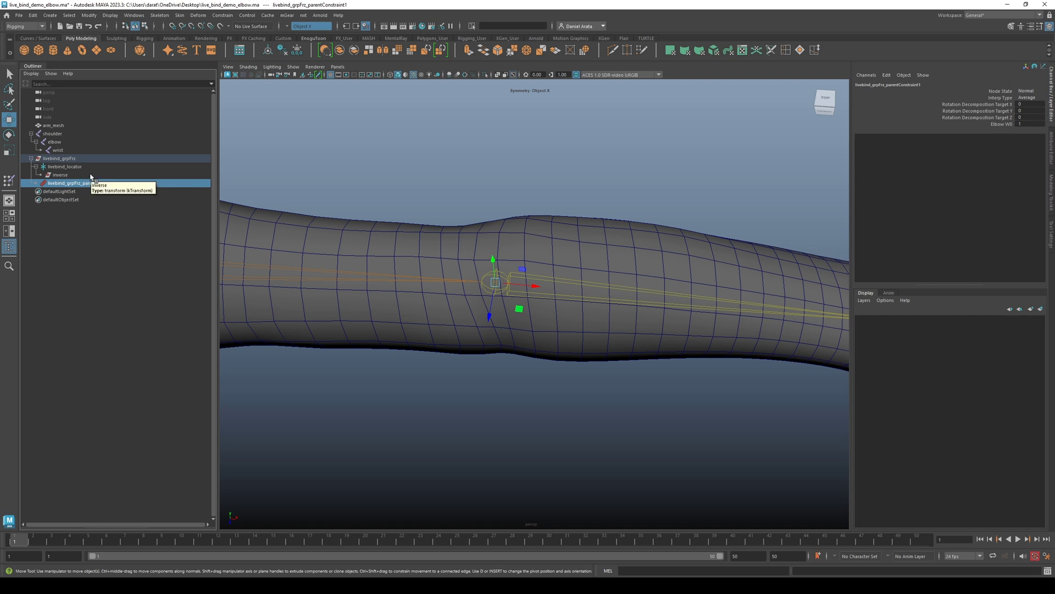
pyautogui.press('Delete')
# - Enlarge livebind_locator's display by setting its shape's Local Scale X, Y and Z to 12.7
pyautogui.click(74, 166)
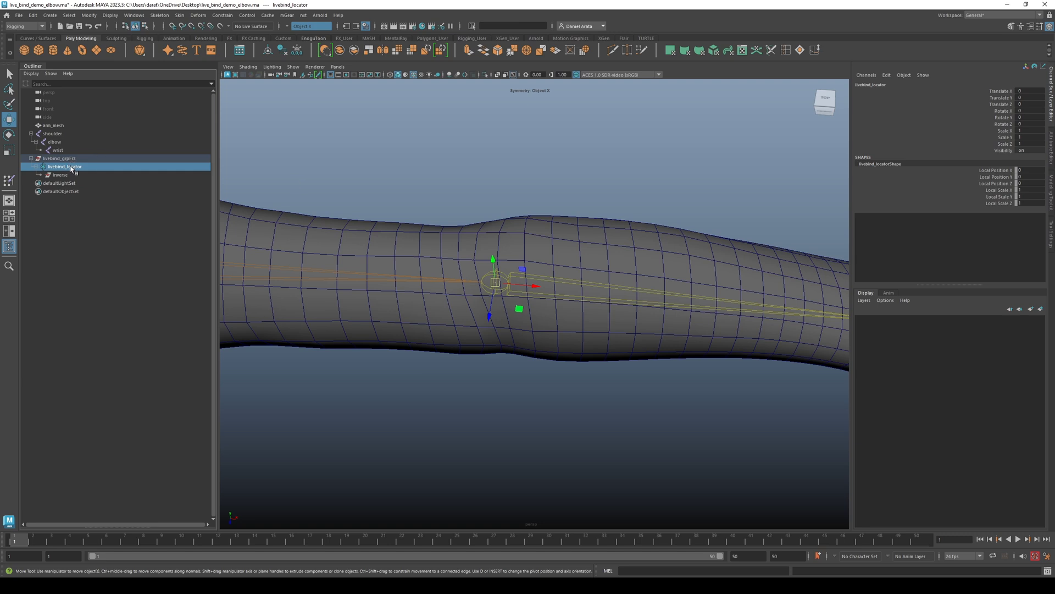
pyautogui.click(1002, 190)
pyautogui.moveTo(1002, 190); pyautogui.dragTo(1002, 204)
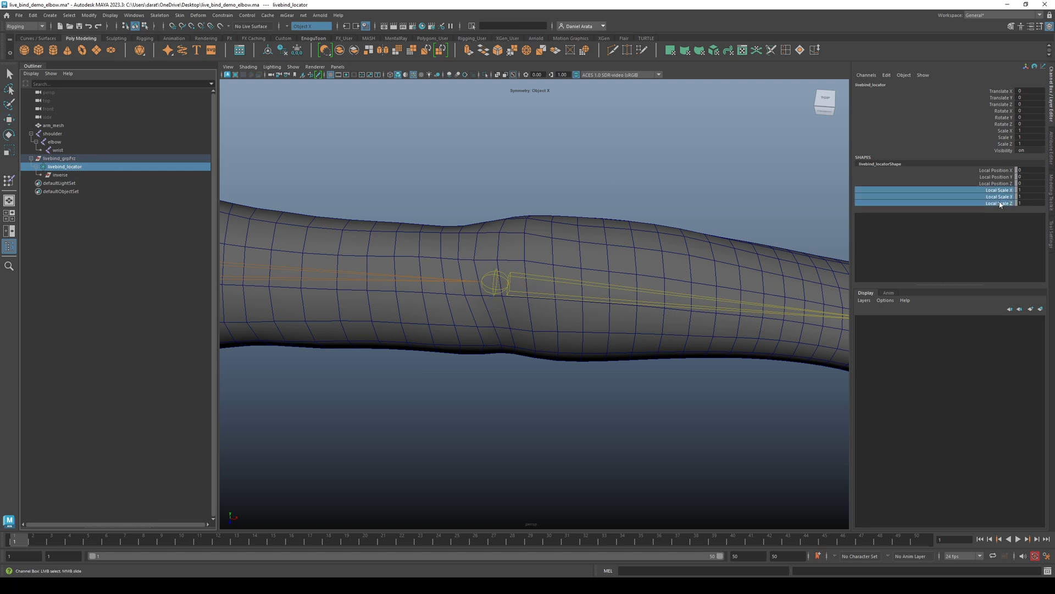
pyautogui.moveTo(577, 194); pyautogui.dragTo(598, 193, button='middle')
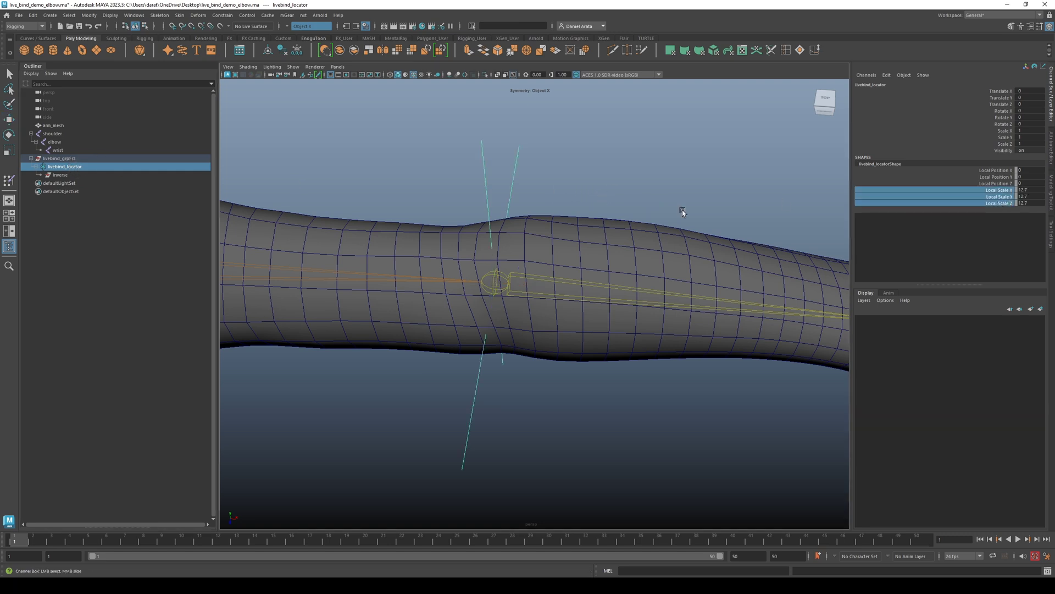
pyautogui.keyDown('alt'); pyautogui.moveTo(683, 215); pyautogui.dragTo(630, 250); pyautogui.keyUp('alt')
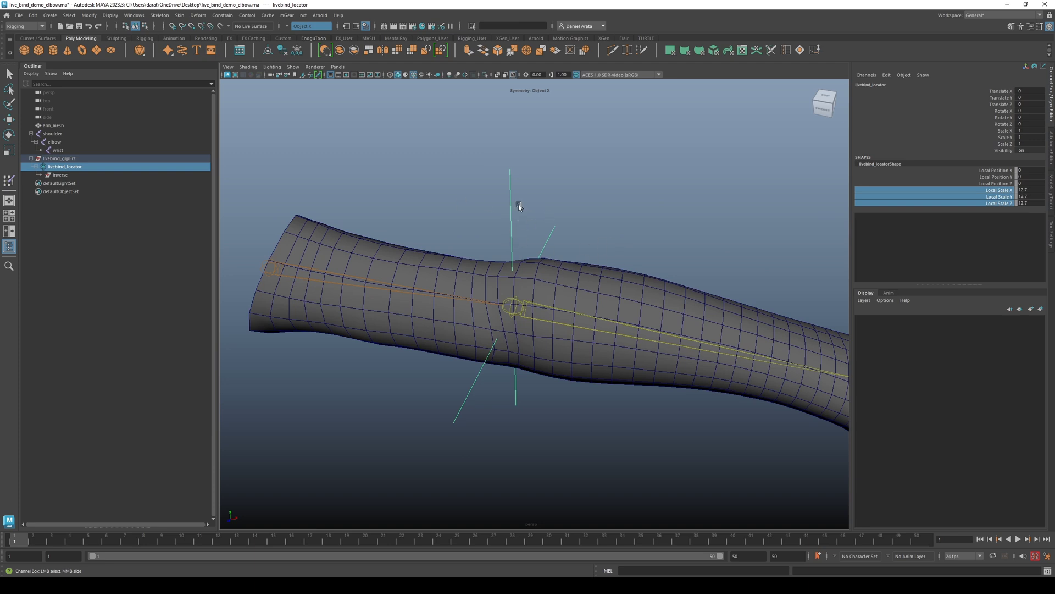
pyautogui.keyDown('alt'); pyautogui.moveTo(532, 220); pyautogui.dragTo(641, 229); pyautogui.keyUp('alt')
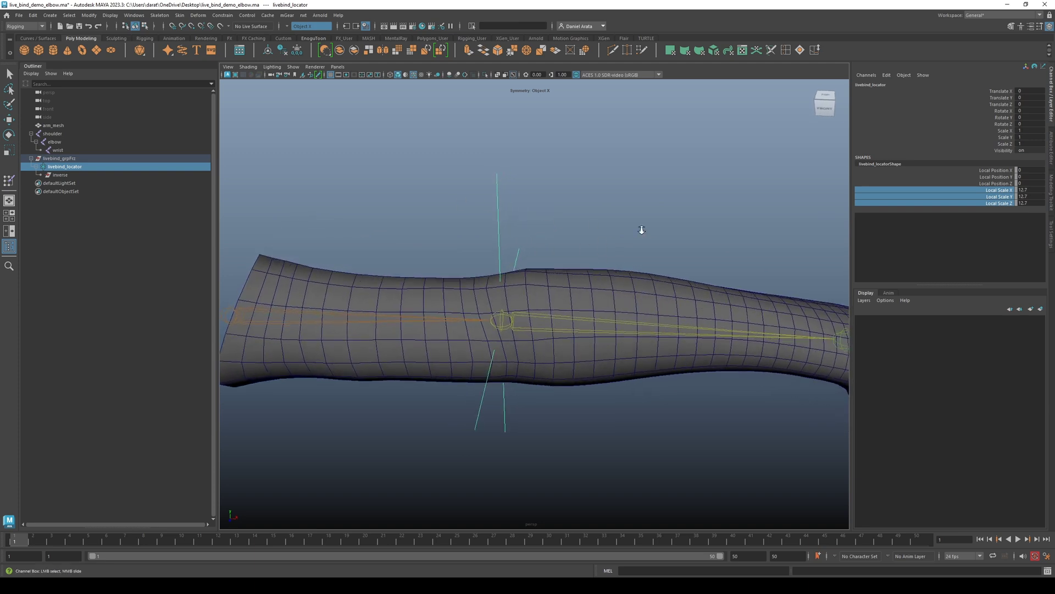
pyautogui.keyDown('alt'); pyautogui.moveTo(641, 229); pyautogui.dragTo(513, 219, button='right'); pyautogui.keyUp('alt')
pyautogui.keyDown('alt'); pyautogui.moveTo(513, 218); pyautogui.dragTo(443, 236); pyautogui.keyUp('alt')
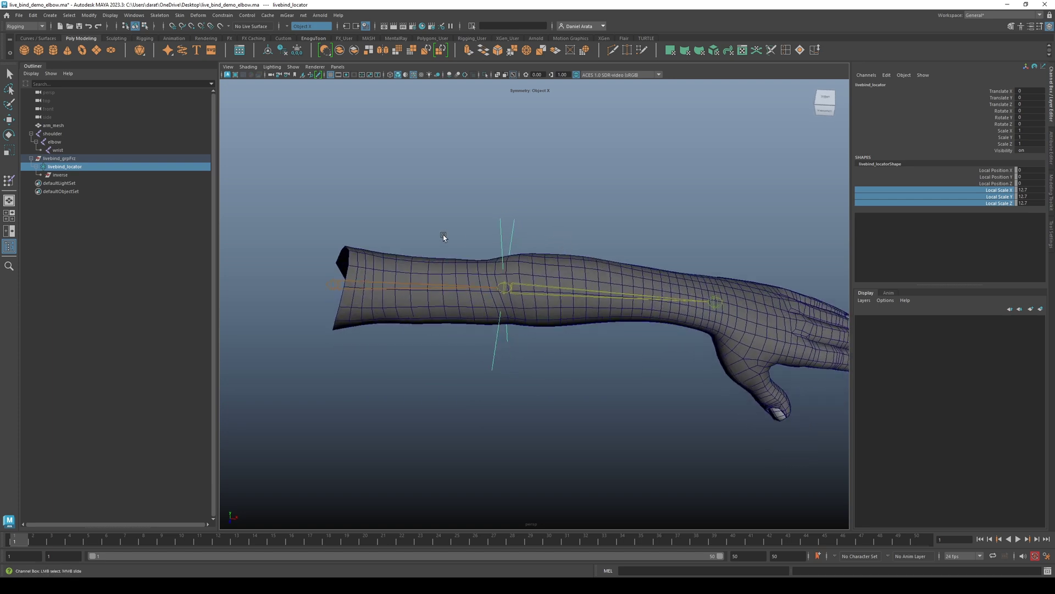
pyautogui.keyDown('alt'); pyautogui.moveTo(443, 236); pyautogui.dragTo(495, 237, button='right'); pyautogui.keyUp('alt')
pyautogui.keyDown('alt'); pyautogui.moveTo(494, 238); pyautogui.dragTo(500, 292); pyautogui.keyUp('alt')
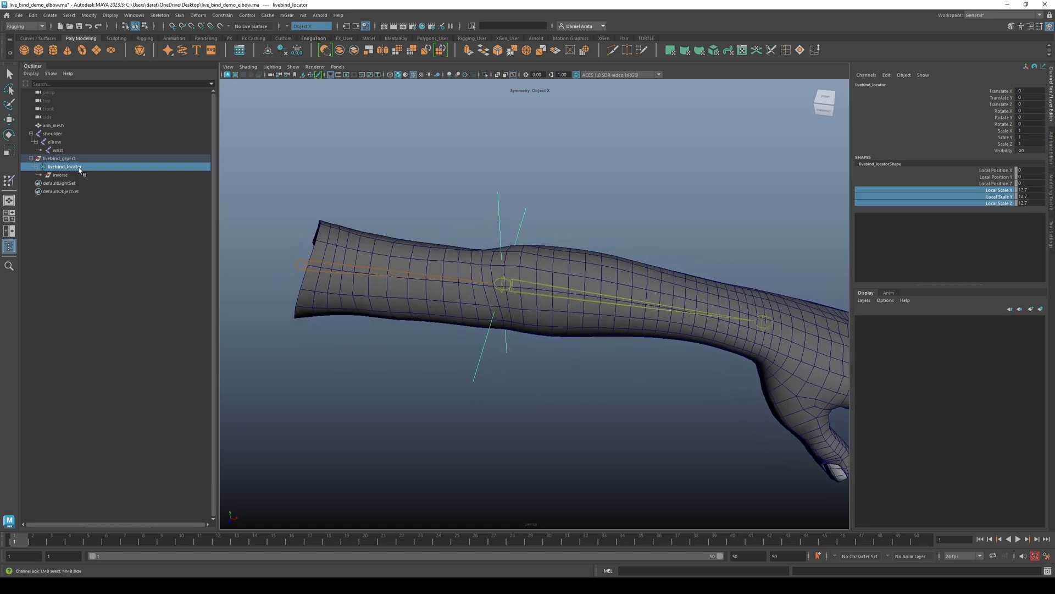
# - Open the Node Editor, clear its graph and add the livebind_locator and inverse nodes
pyautogui.click(61, 175)
pyautogui.press('w')
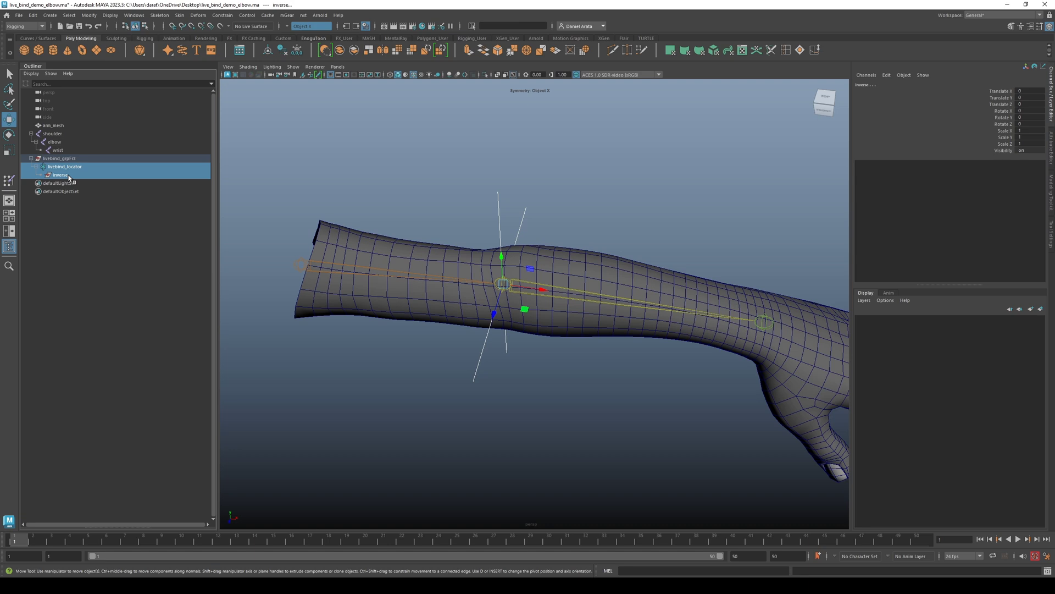
pyautogui.click(137, 19)
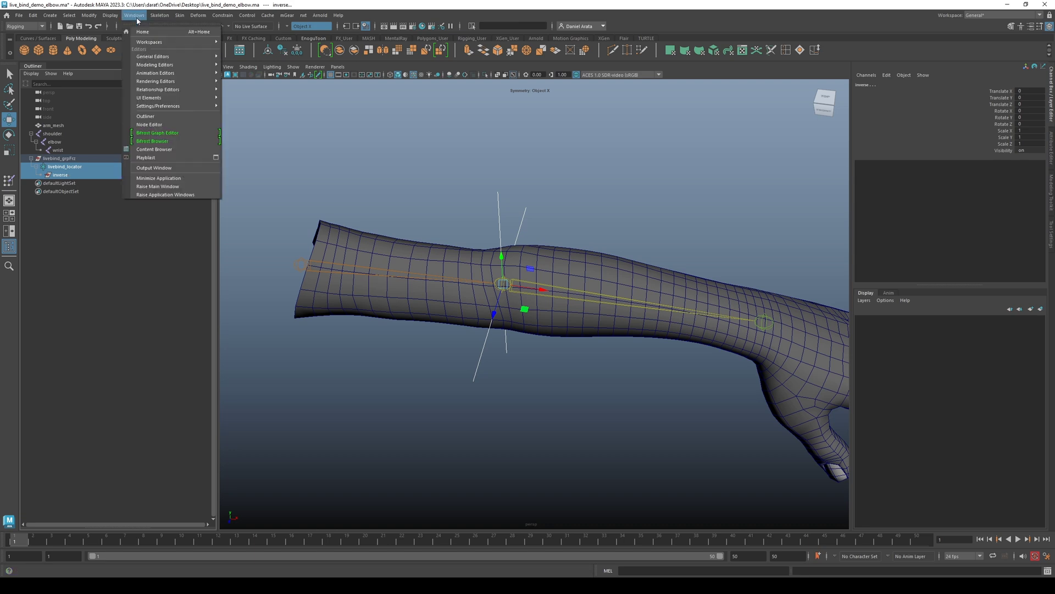
pyautogui.click(148, 125)
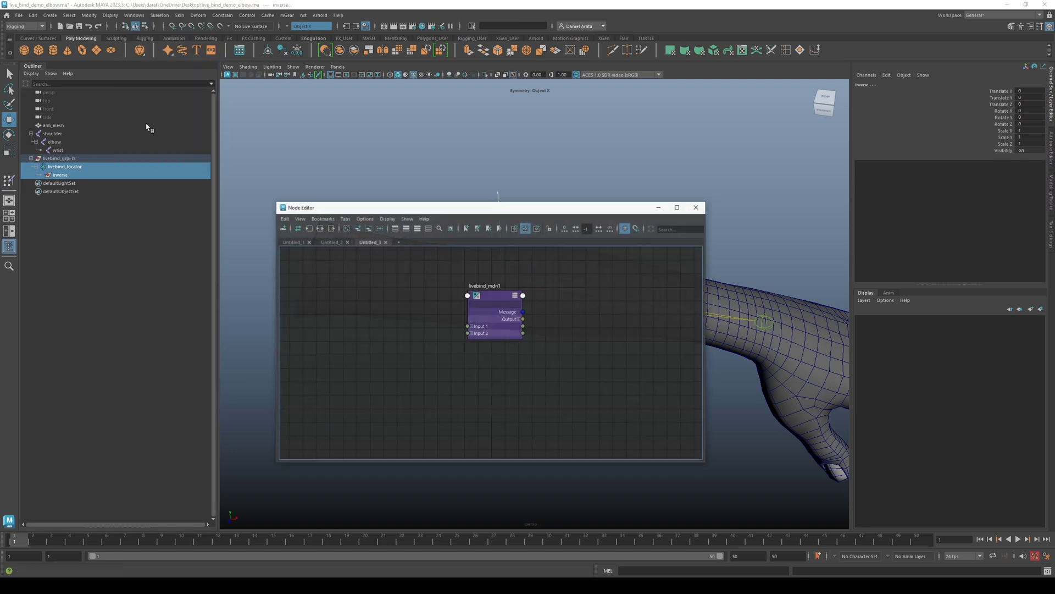
pyautogui.click(346, 229)
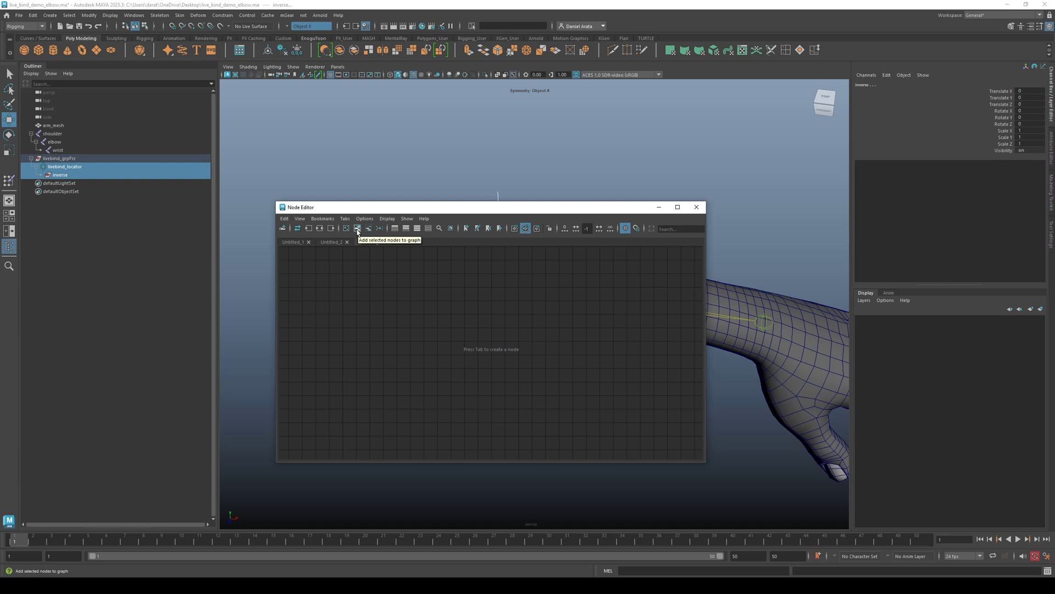
pyautogui.click(357, 228)
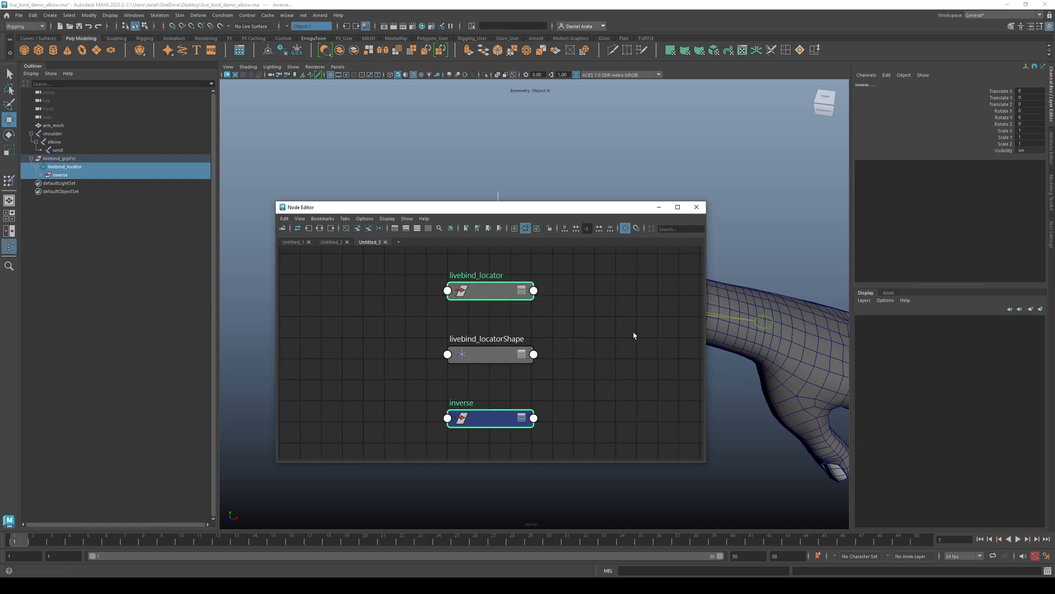
# - Move livebind_locatorShape aside, spread livebind_locator and inverse apart in the graph, and expand both nodes' attributes
pyautogui.click(634, 332)
pyautogui.click(443, 366)
pyautogui.moveTo(445, 367); pyautogui.dragTo(357, 444)
pyautogui.scroll(-2, 517, 348)
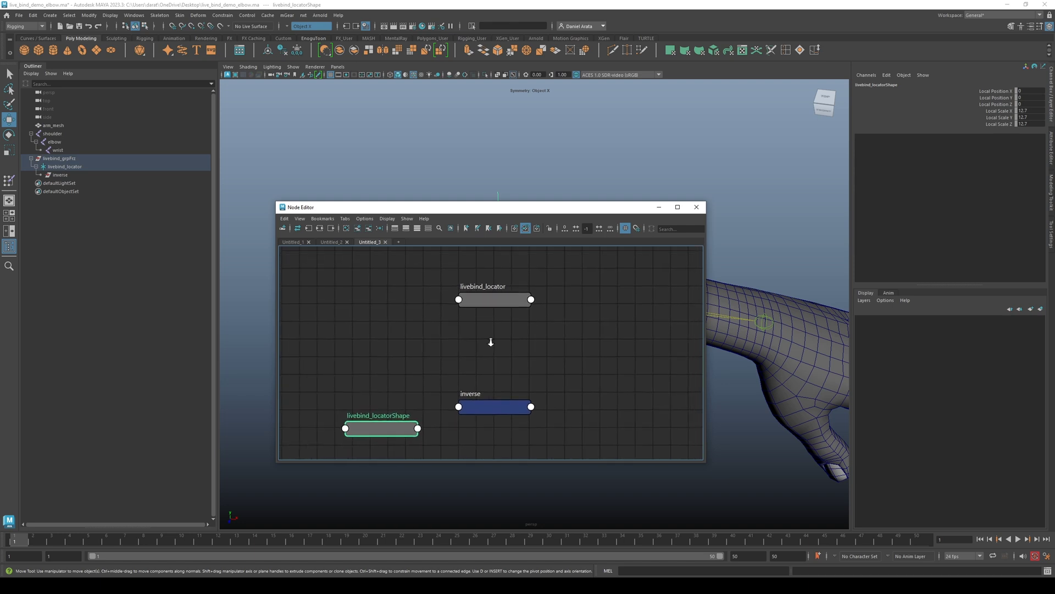
pyautogui.moveTo(493, 303); pyautogui.dragTo(373, 262)
pyautogui.click(389, 283)
pyautogui.click(389, 282)
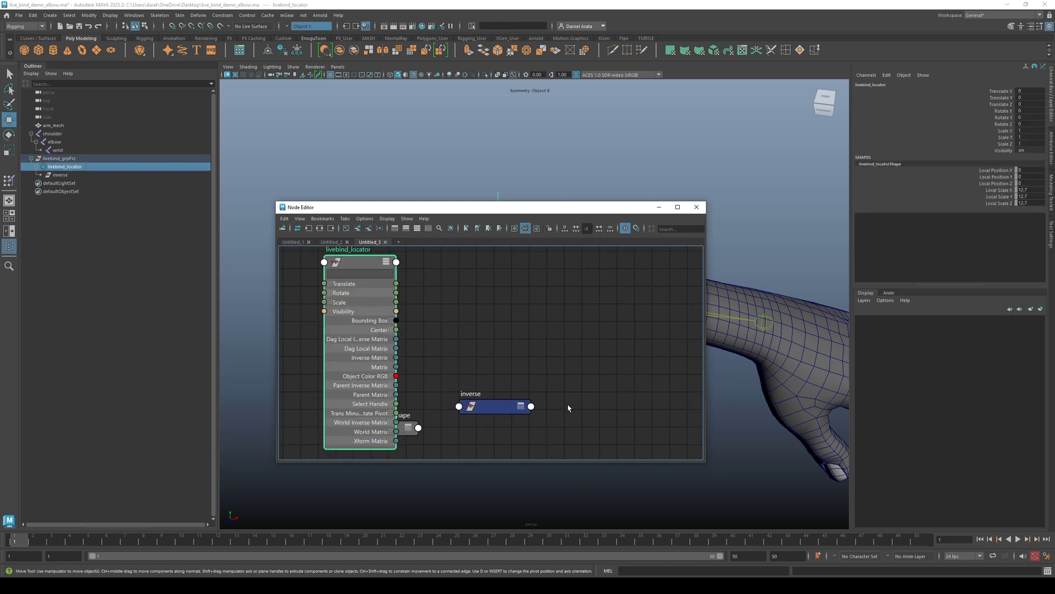
pyautogui.click(523, 408)
pyautogui.press('3')
pyautogui.moveTo(522, 407); pyautogui.dragTo(666, 263)
# - Create a multiplyDivide node between livebind_locator and inverse and expand its inputs and output
pyautogui.click(504, 284)
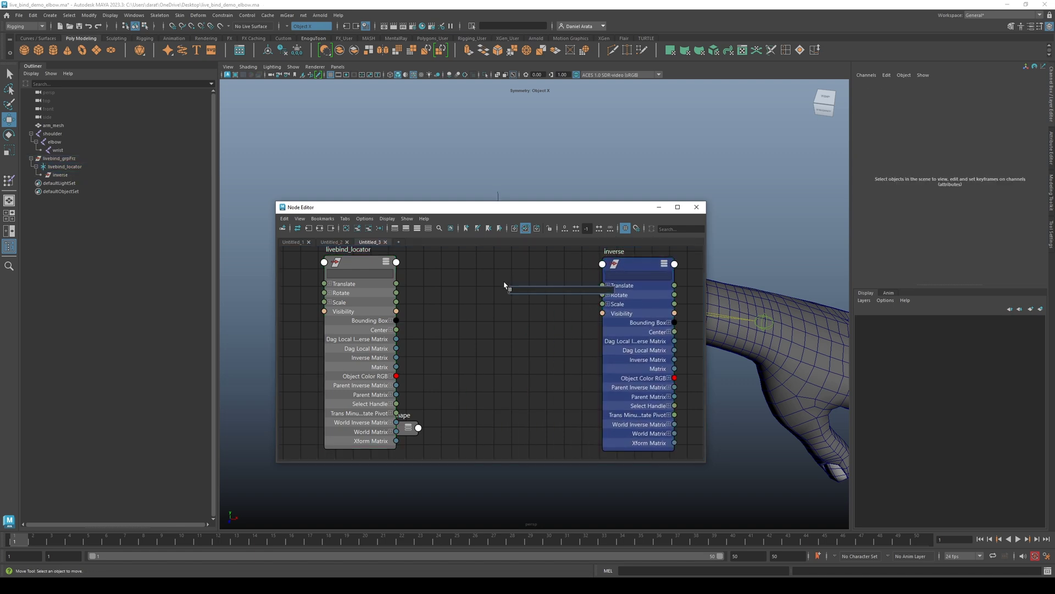
pyautogui.write('multiply')
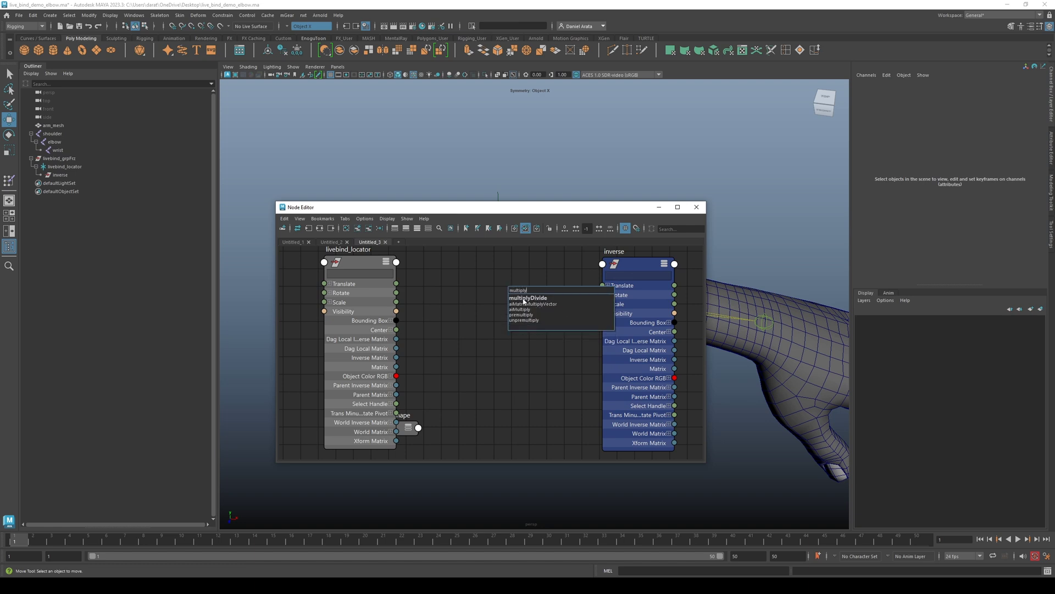
pyautogui.click(524, 298)
pyautogui.moveTo(525, 293); pyautogui.dragTo(499, 284)
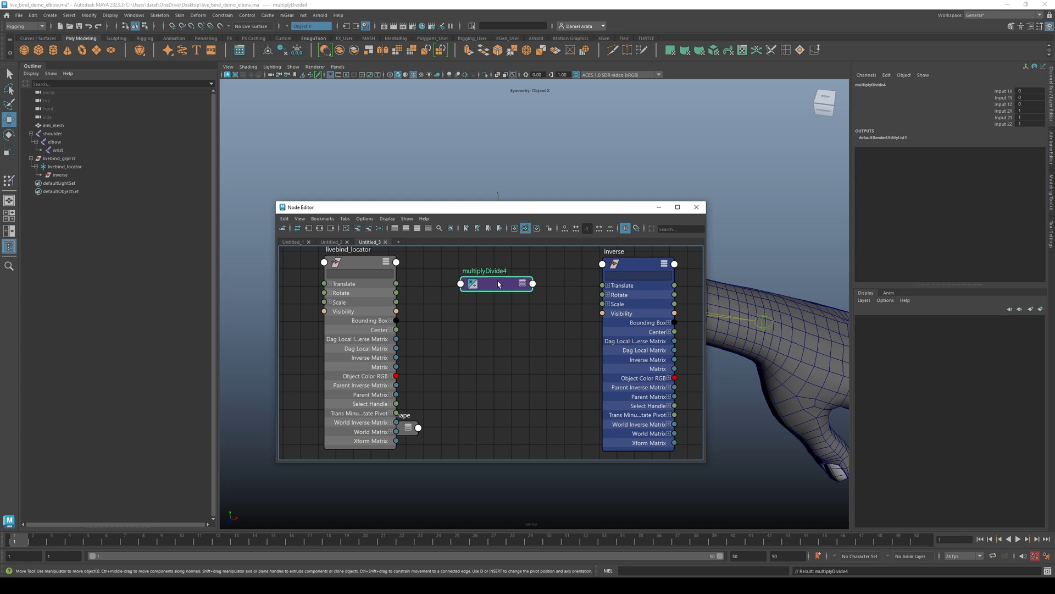
pyautogui.click(523, 283)
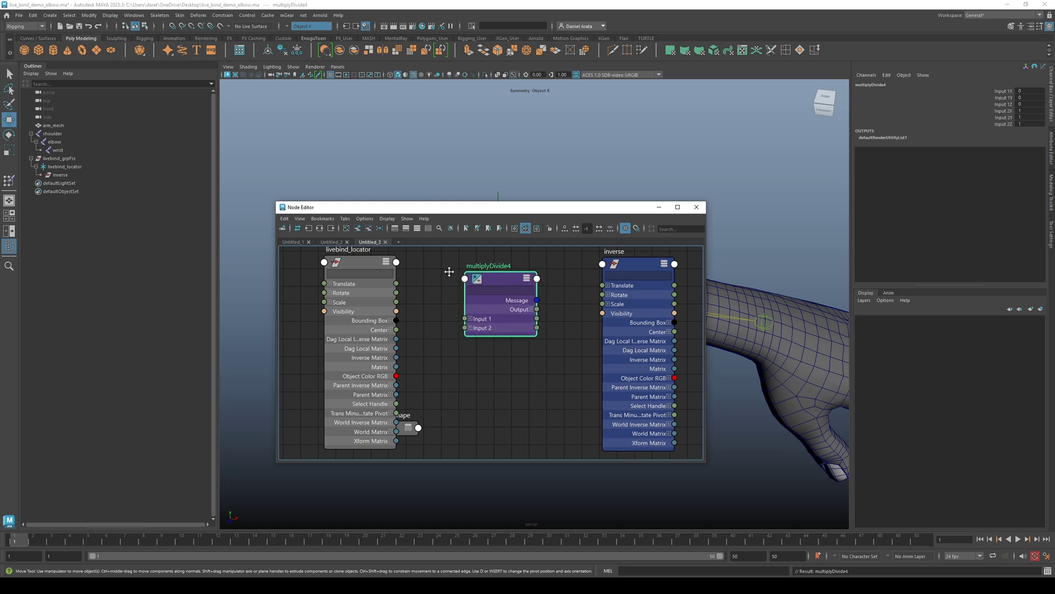
# - Connect livebind_locator's Translate to the multiplyDivide's Input 1, and its Output to inverse's Translate
pyautogui.moveTo(447, 271); pyautogui.dragTo(455, 297, button='middle')
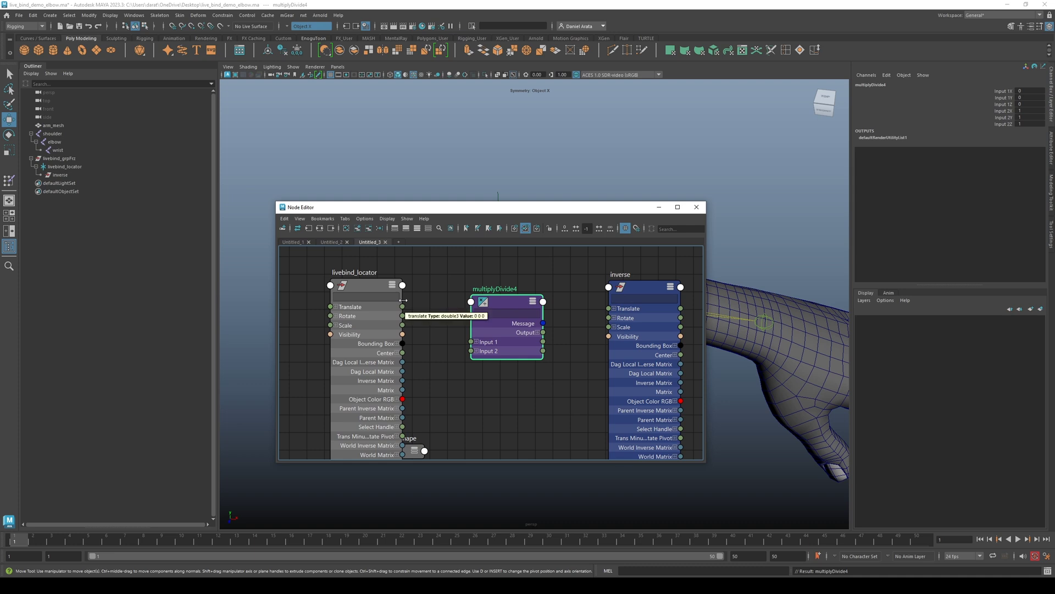
pyautogui.moveTo(403, 307); pyautogui.dragTo(472, 341)
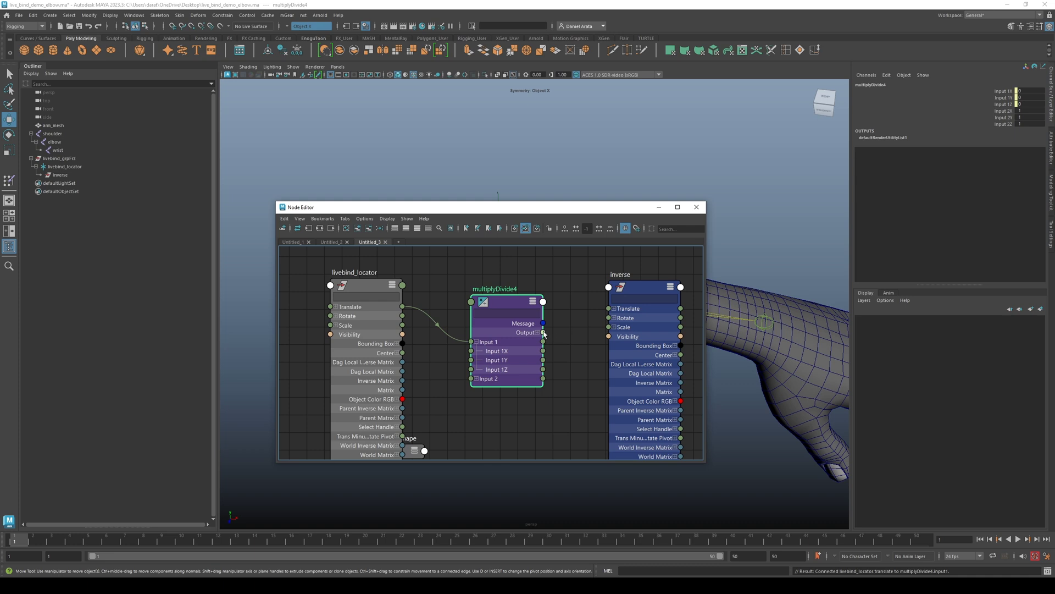
pyautogui.moveTo(543, 333); pyautogui.dragTo(608, 309)
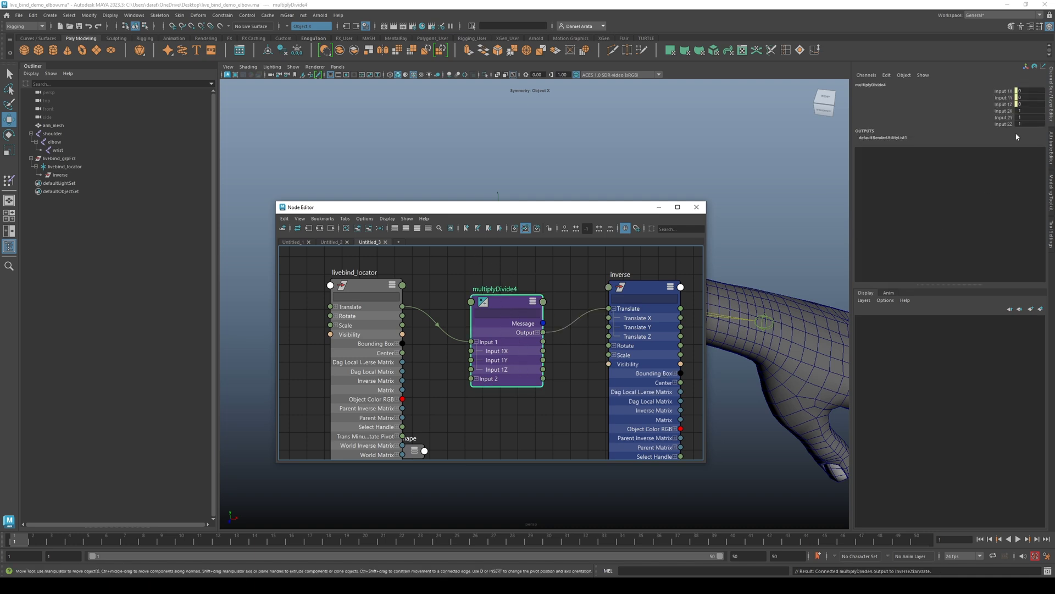
# - Set the multiplyDivide's Input 2 X, Y and Z to -1 and line the node up with its neighbours
pyautogui.moveTo(1027, 110); pyautogui.dragTo(1028, 123)
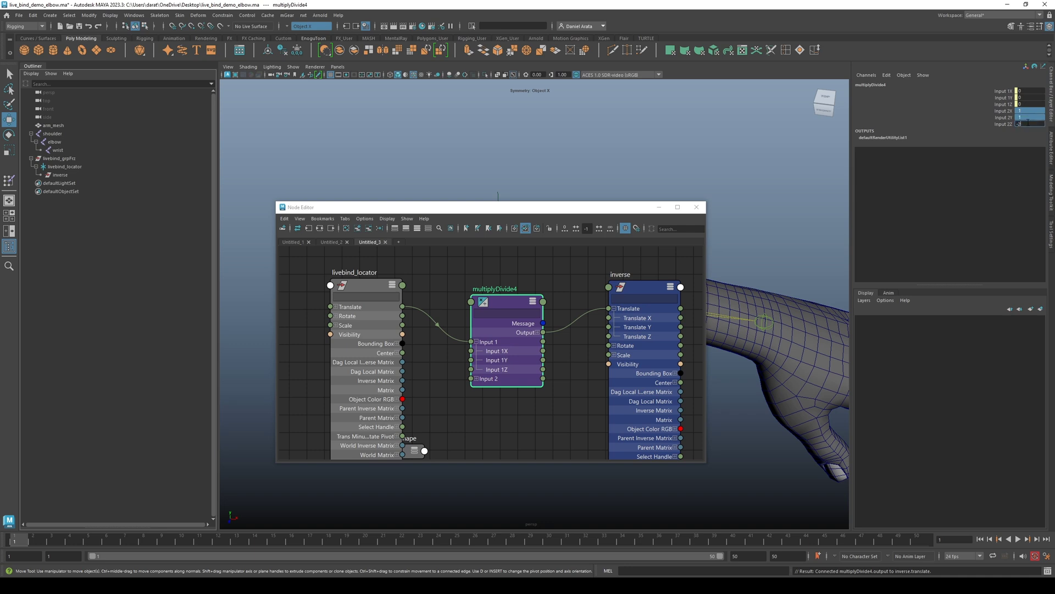
pyautogui.write('-1')
pyautogui.press('Return')
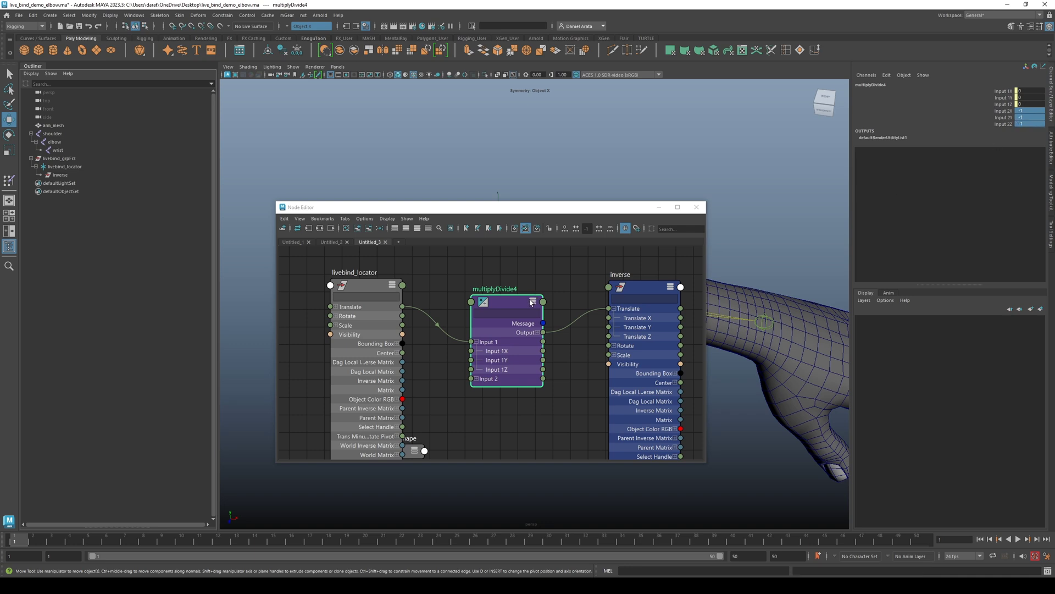
pyautogui.moveTo(511, 302); pyautogui.dragTo(516, 262)
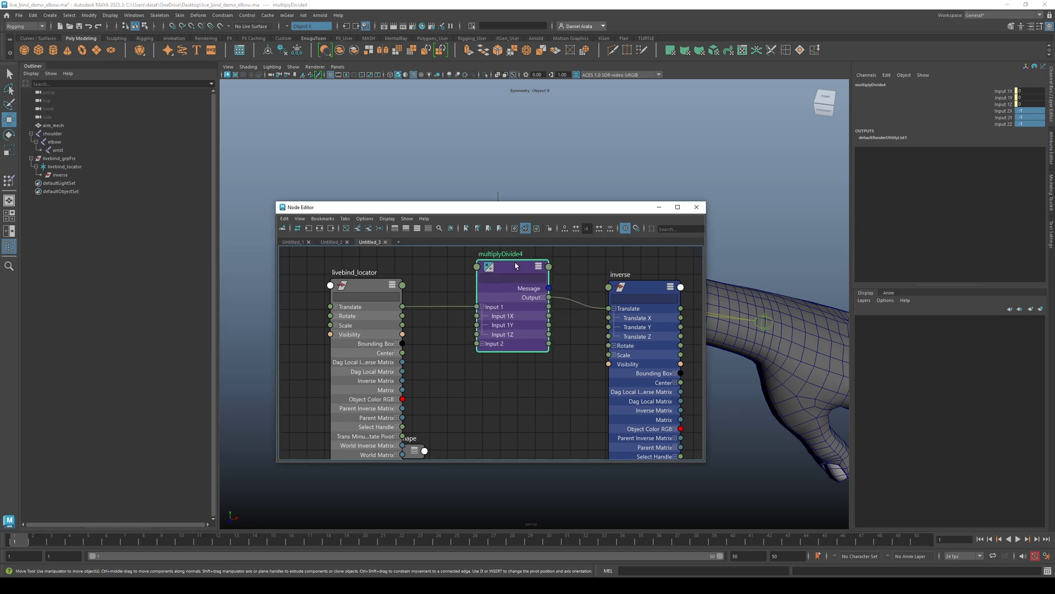
pyautogui.keyDown('alt'); pyautogui.moveTo(566, 266); pyautogui.dragTo(526, 292, button='middle'); pyautogui.keyUp('alt')
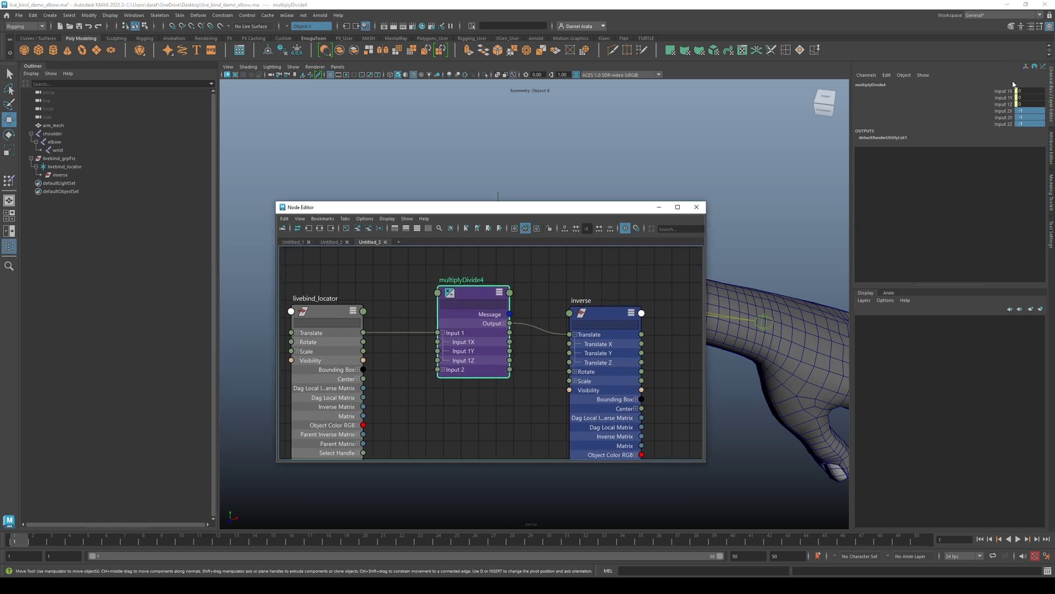
# - Uncover the arm, move livebind_locator to about 5.62, 9.426, -6.591, and check inverse's translate channels
pyautogui.click(324, 322)
pyautogui.moveTo(483, 212); pyautogui.dragTo(451, 333)
pyautogui.keyDown('alt'); pyautogui.moveTo(662, 233); pyautogui.dragTo(604, 246); pyautogui.keyUp('alt')
pyautogui.moveTo(604, 246); pyautogui.dragTo(655, 168, button='middle')
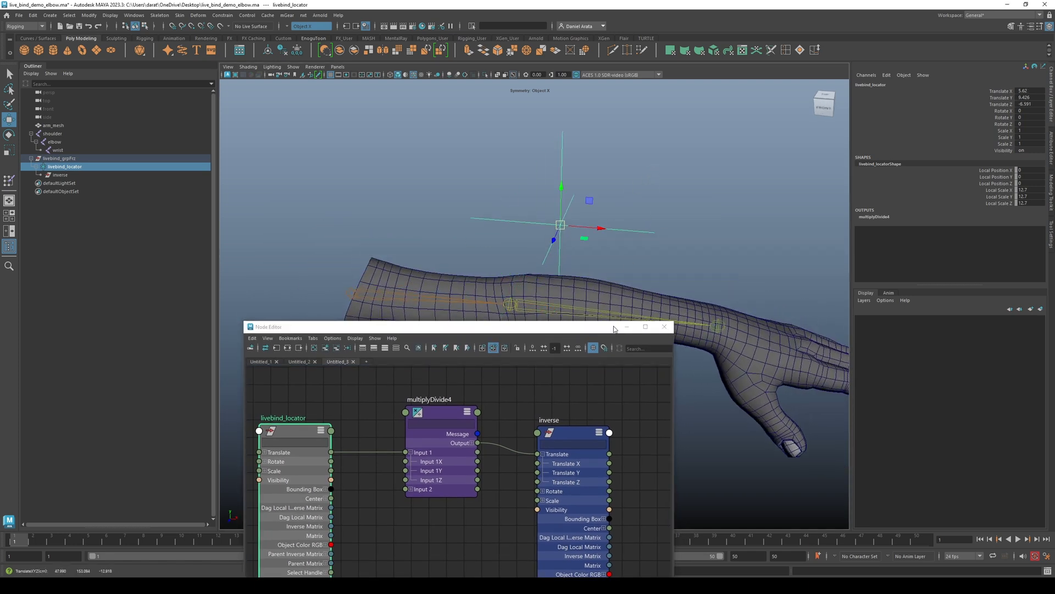
pyautogui.click(561, 434)
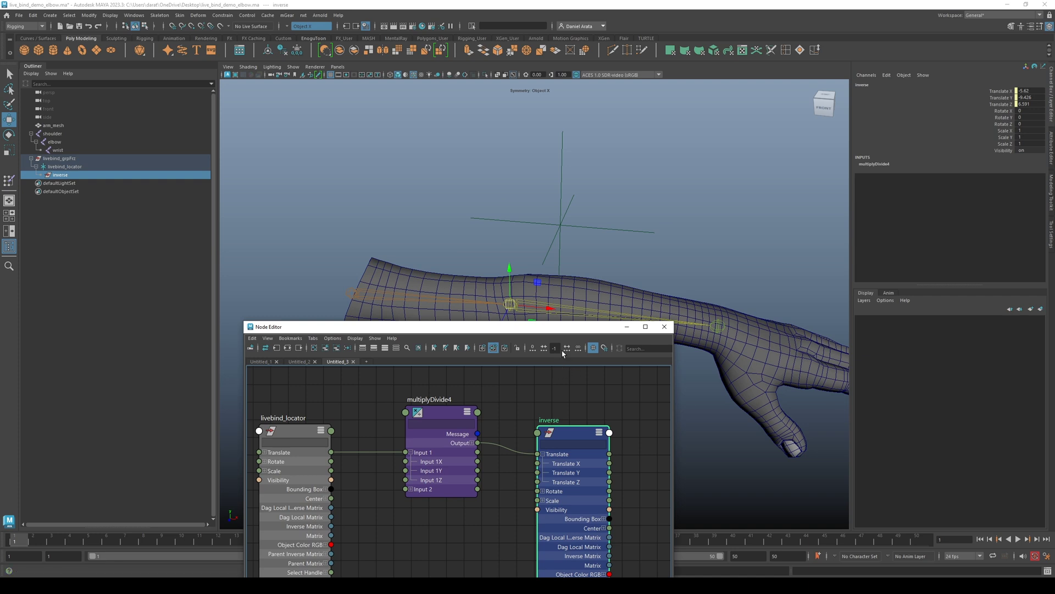
# - Move livebind_locator farther from the arm to about 12.504, 11.671, -11.049, and compare inverse's and livebind_grpFrz's translate channels
pyautogui.keyDown('alt'); pyautogui.moveTo(590, 290); pyautogui.dragTo(616, 242); pyautogui.keyUp('alt')
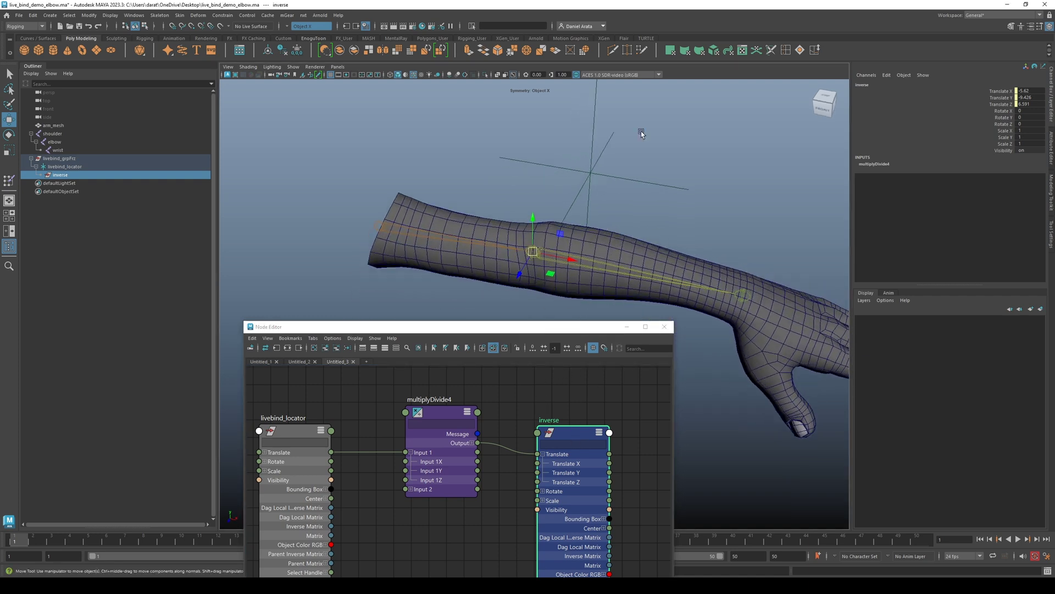
pyautogui.click(648, 188)
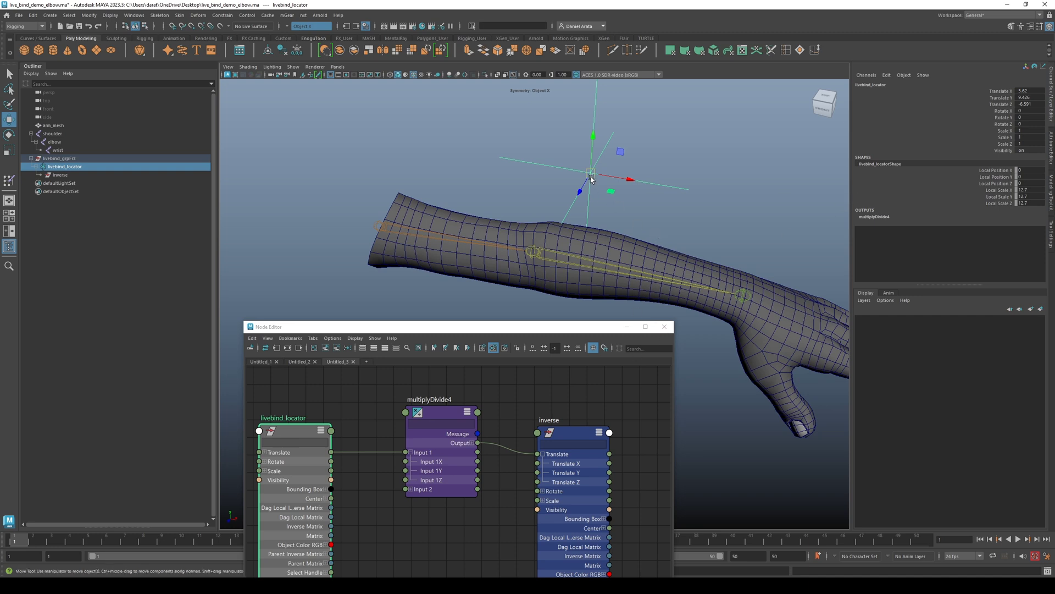
pyautogui.moveTo(591, 174); pyautogui.dragTo(652, 151)
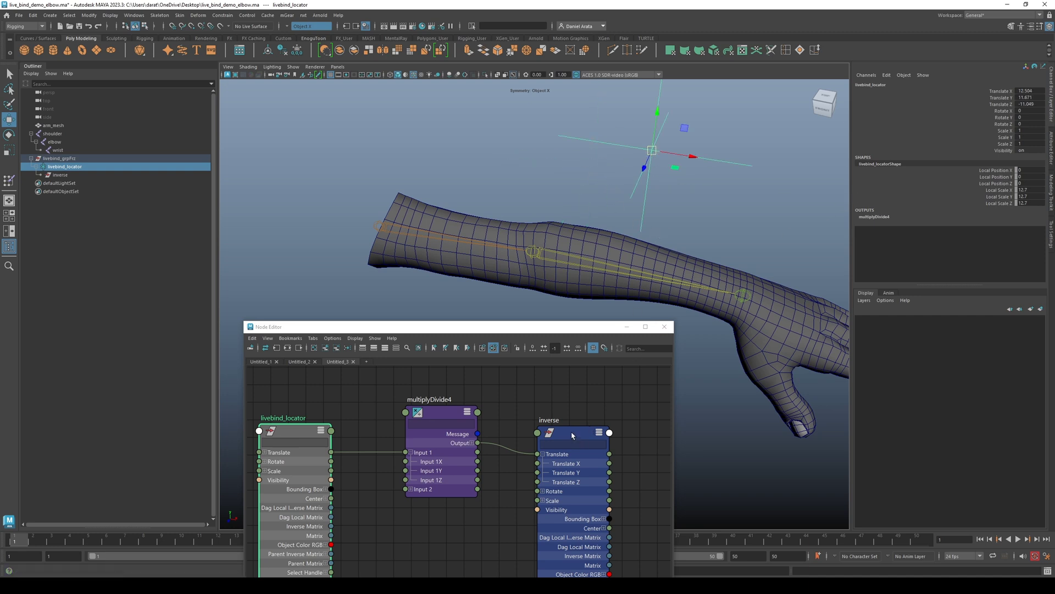
pyautogui.click(572, 435)
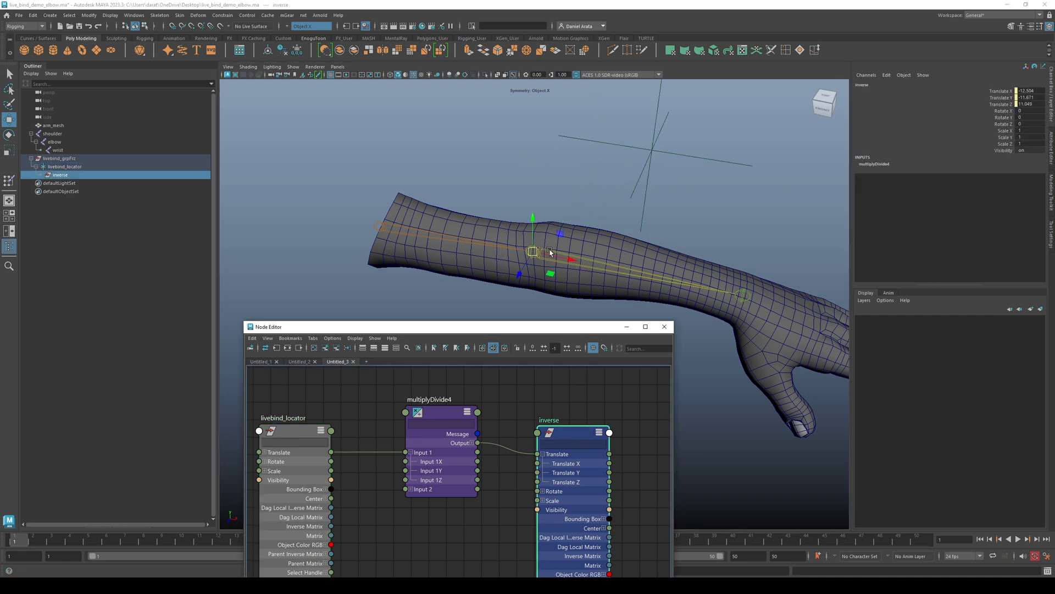
pyautogui.click(68, 159)
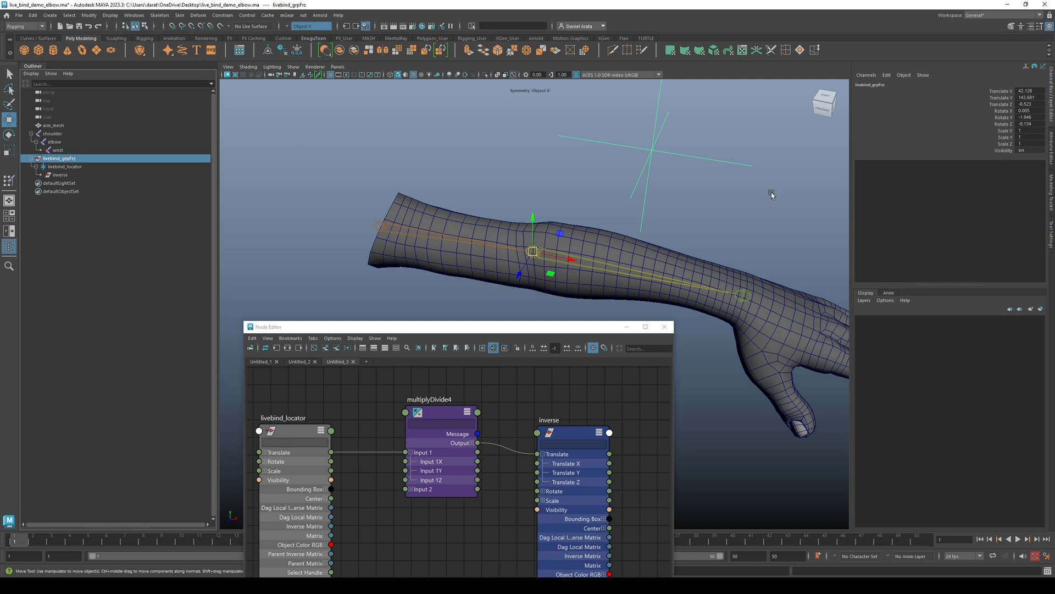
# - Reset livebind_locator's Translate X, Y and Z to 0
pyautogui.moveTo(708, 136); pyautogui.dragTo(768, 165)
pyautogui.moveTo(1036, 91); pyautogui.dragTo(1034, 104)
pyautogui.write('0')
pyautogui.press('Return')
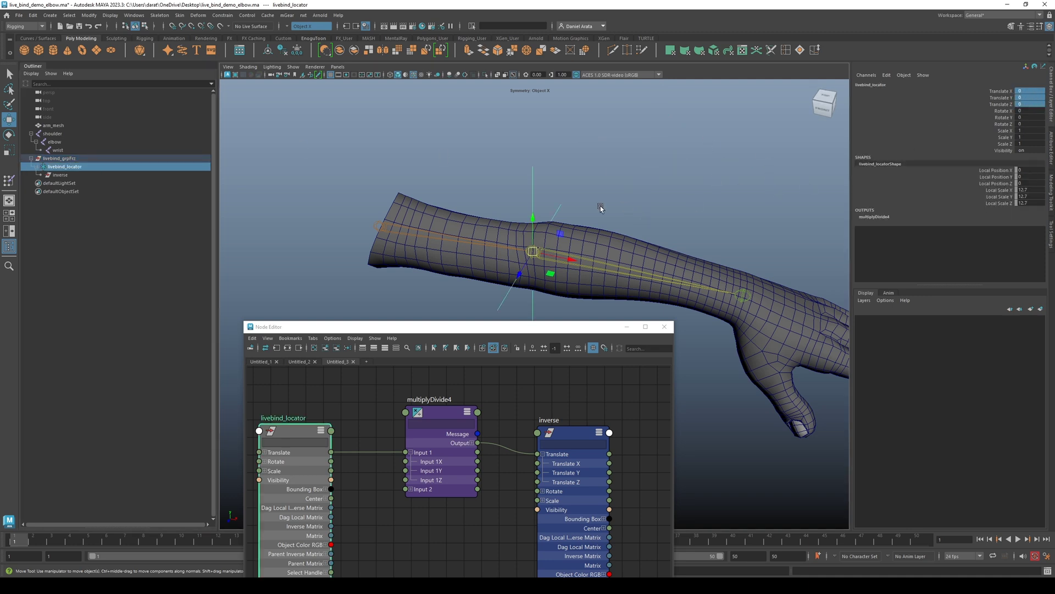
# - Try rotating livebind_locator about its Y axis at the elbow, and undo the rotation
pyautogui.keyDown('alt'); pyautogui.moveTo(572, 205); pyautogui.dragTo(577, 227); pyautogui.keyUp('alt')
pyautogui.press('e')
pyautogui.moveTo(544, 268); pyautogui.dragTo(527, 267)
pyautogui.hotkey('ctrl', 'z')
pyautogui.press('w')
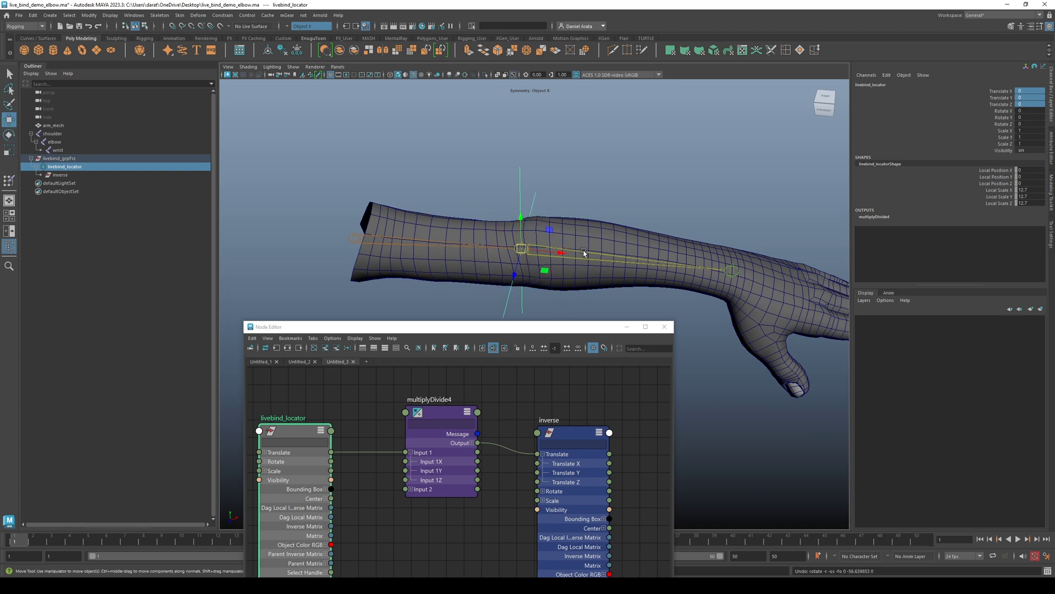
# - Parent-constrain the elbow joint to inverse on all translate and rotate axes, without maintaining the offset
pyautogui.keyDown('alt'); pyautogui.moveTo(584, 249); pyautogui.dragTo(573, 240); pyautogui.keyUp('alt')
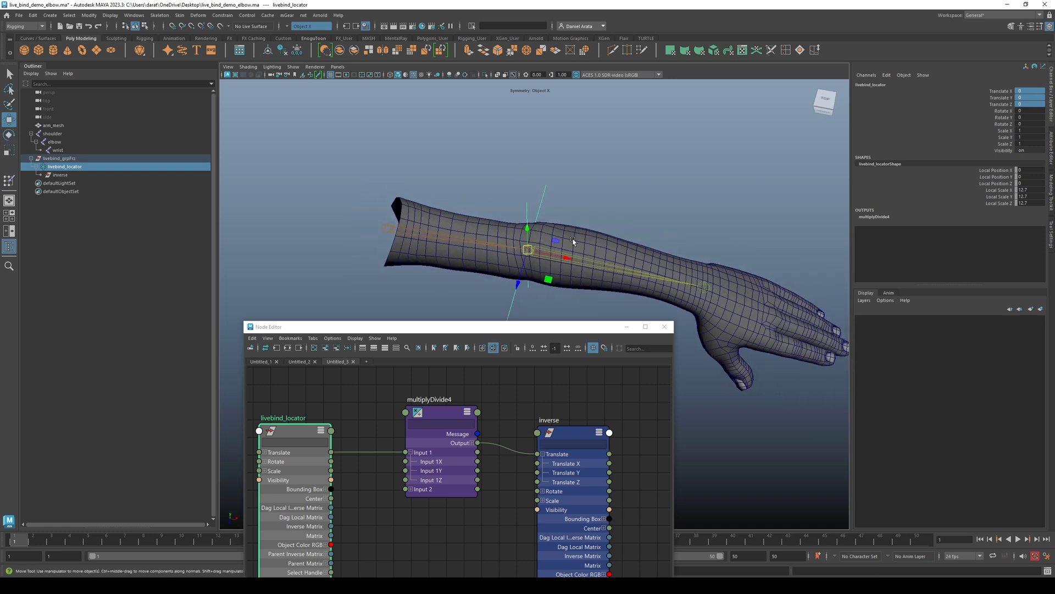
pyautogui.click(79, 175)
pyautogui.keyDown('ctrl'); pyautogui.click(57, 143); pyautogui.keyUp('ctrl')
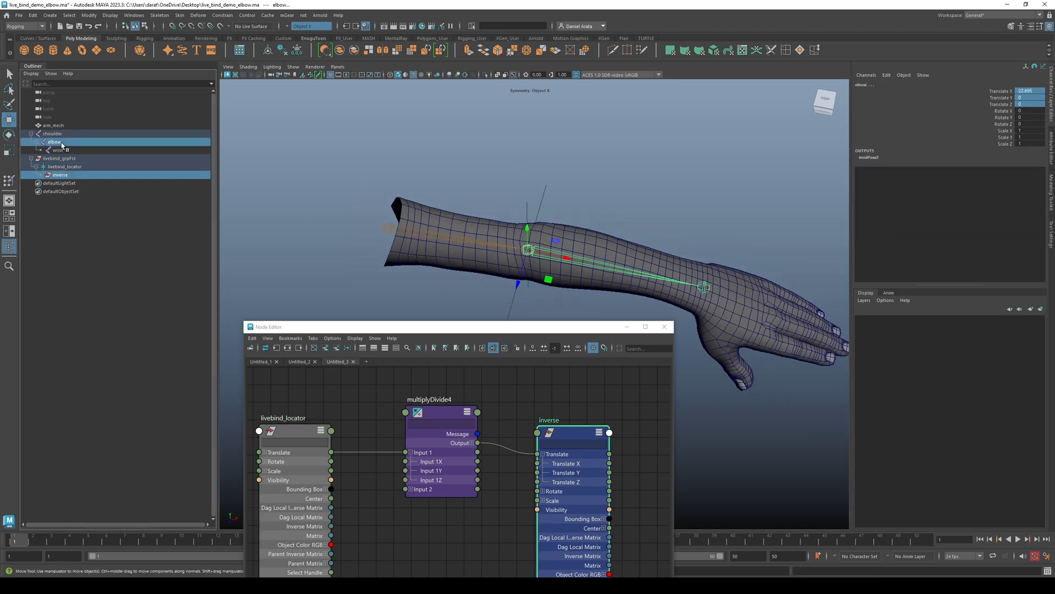
pyautogui.click(222, 16)
pyautogui.click(301, 37)
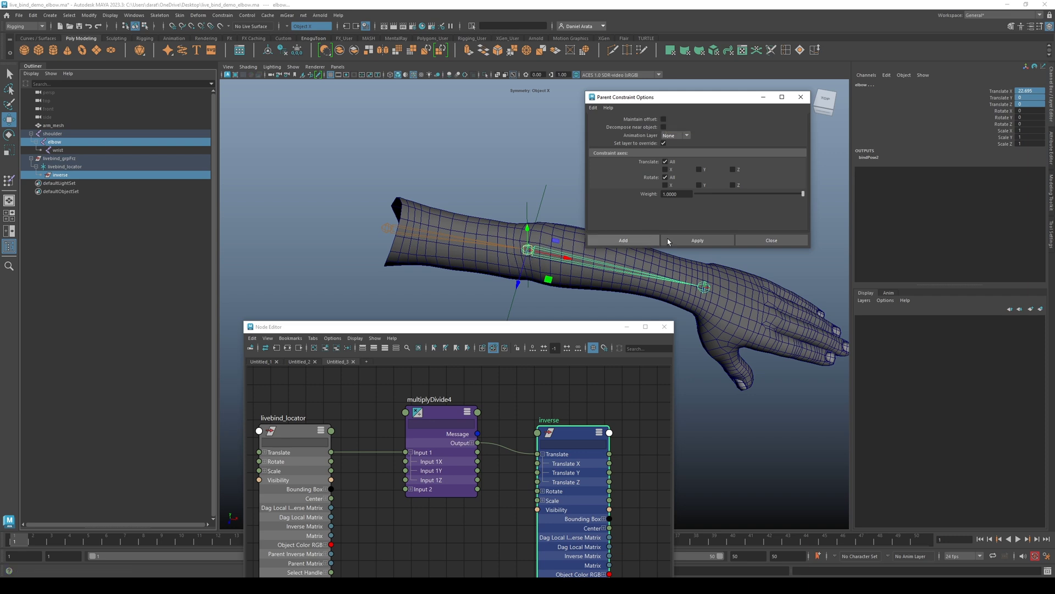
pyautogui.click(707, 240)
pyautogui.click(772, 240)
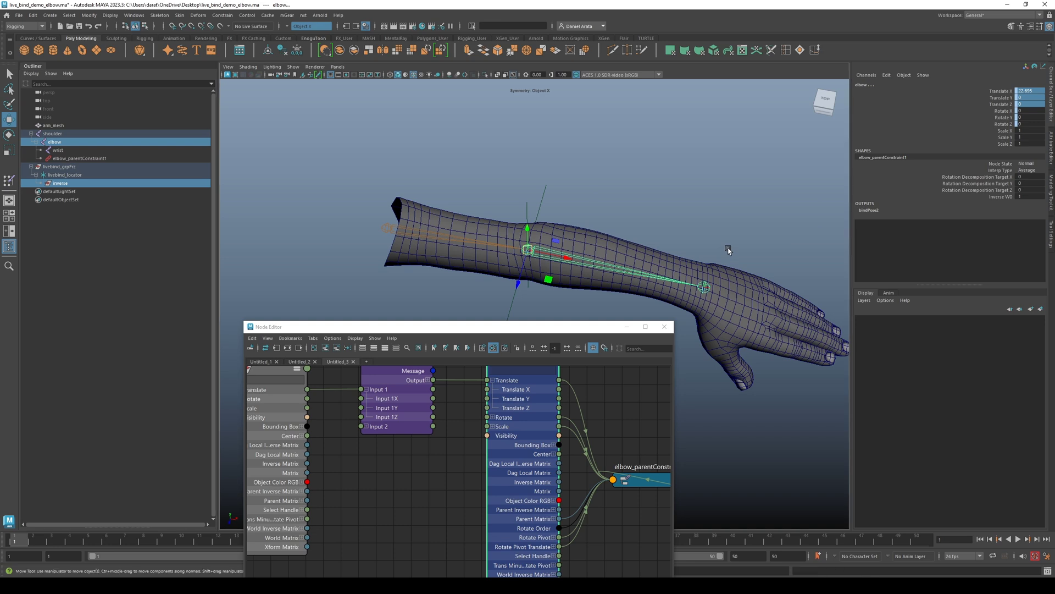
# - Try rotating livebind_locator to test how it drives the constrained elbow joint, and undo the rotations
pyautogui.click(561, 266)
pyautogui.press('e')
pyautogui.moveTo(559, 264)
pyautogui.mouseDown()
pyautogui.moveTo(526, 280)
pyautogui.moveTo(542, 276)
pyautogui.mouseUp()
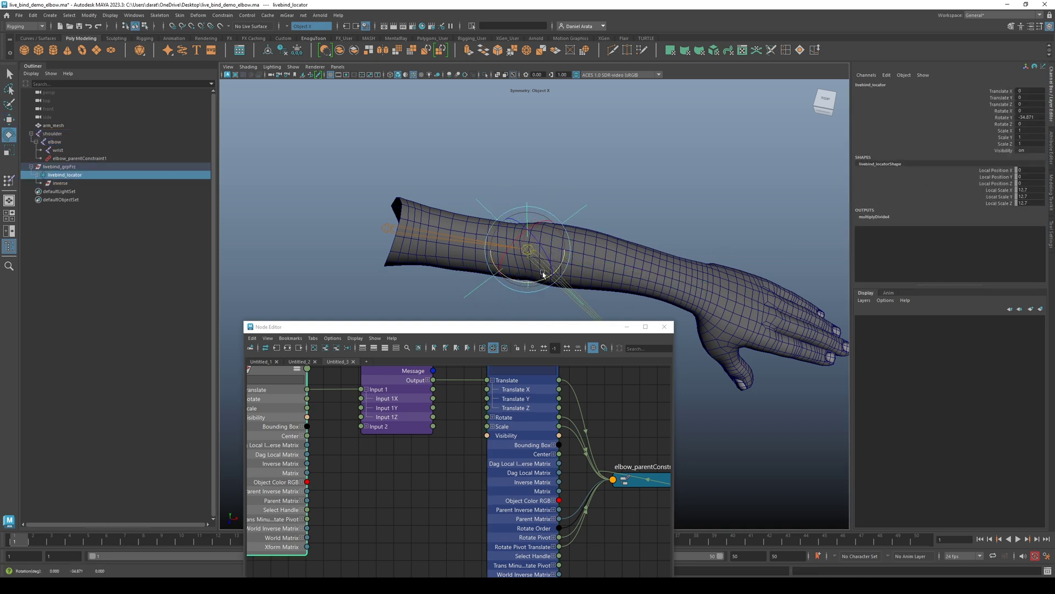
pyautogui.scroll(-2, 566, 264)
pyautogui.keyDown('alt'); pyautogui.moveTo(585, 239); pyautogui.dragTo(589, 254); pyautogui.keyUp('alt')
pyautogui.hotkey('ctrl', 'z')
pyautogui.keyDown('alt'); pyautogui.moveTo(582, 253); pyautogui.dragTo(579, 204, button='middle'); pyautogui.keyUp('alt')
pyautogui.moveTo(556, 234); pyautogui.dragTo(535, 212)
pyautogui.hotkey('ctrl', 'z')
pyautogui.press('w')
pyautogui.press('e')
pyautogui.hotkey('ctrl', 'z')
pyautogui.hotkey('ctrl', 'z')
pyautogui.press('w')
pyautogui.scroll(2, 534, 212)
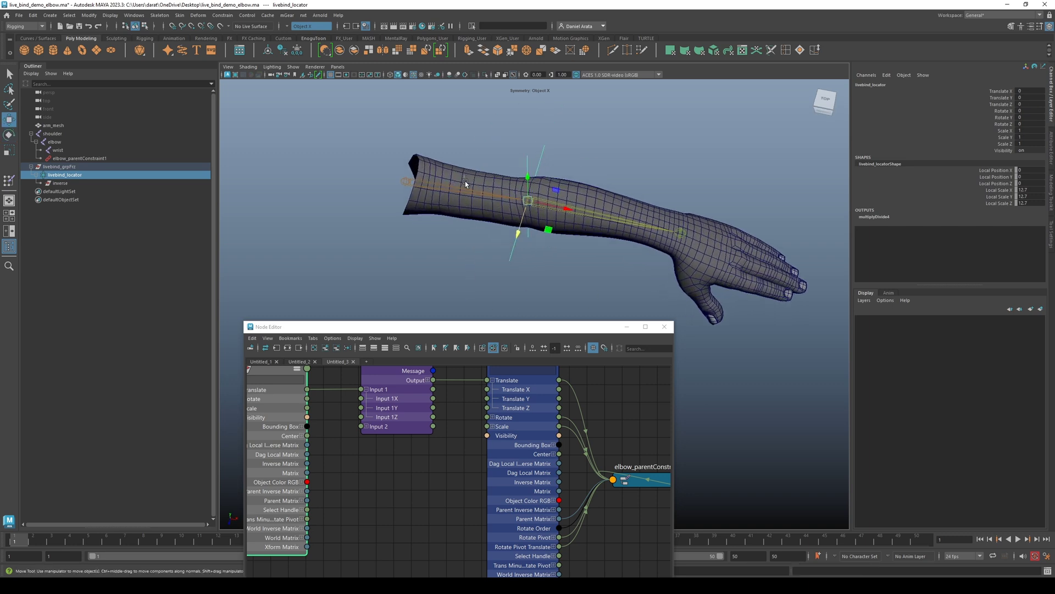
# - Bind arm_mesh to the shoulder, elbow and wrist joints with Bind Skin
pyautogui.click(465, 187)
pyautogui.keyDown('shift'); pyautogui.moveTo(632, 200); pyautogui.dragTo(648, 243); pyautogui.keyUp('shift')
pyautogui.keyDown('shift'); pyautogui.click(685, 234); pyautogui.keyUp('shift')
pyautogui.keyDown('shift'); pyautogui.click(719, 268); pyautogui.keyUp('shift')
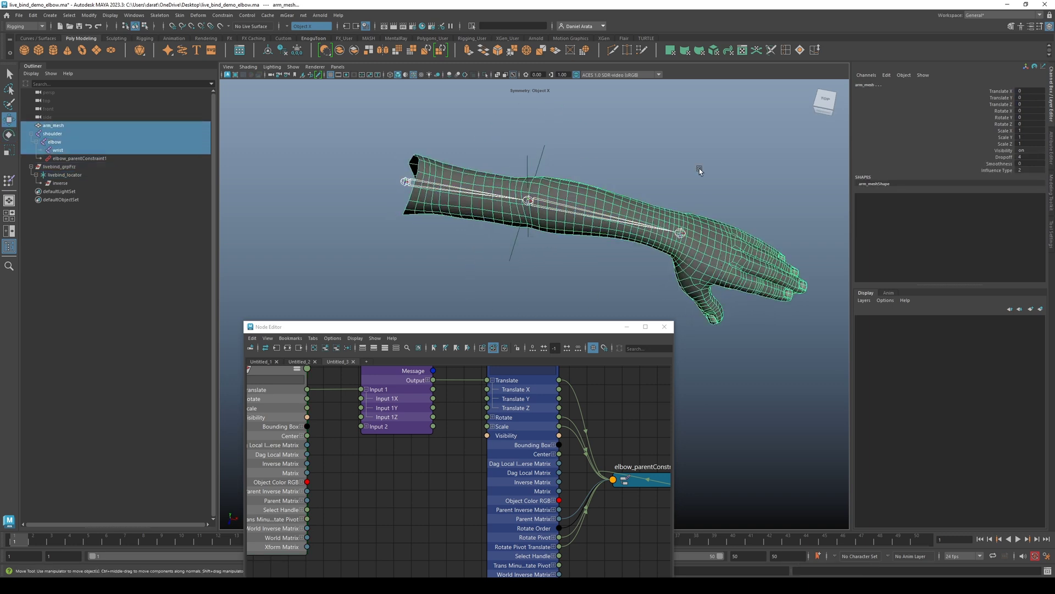
pyautogui.rightClick(700, 170)
pyautogui.click(180, 15)
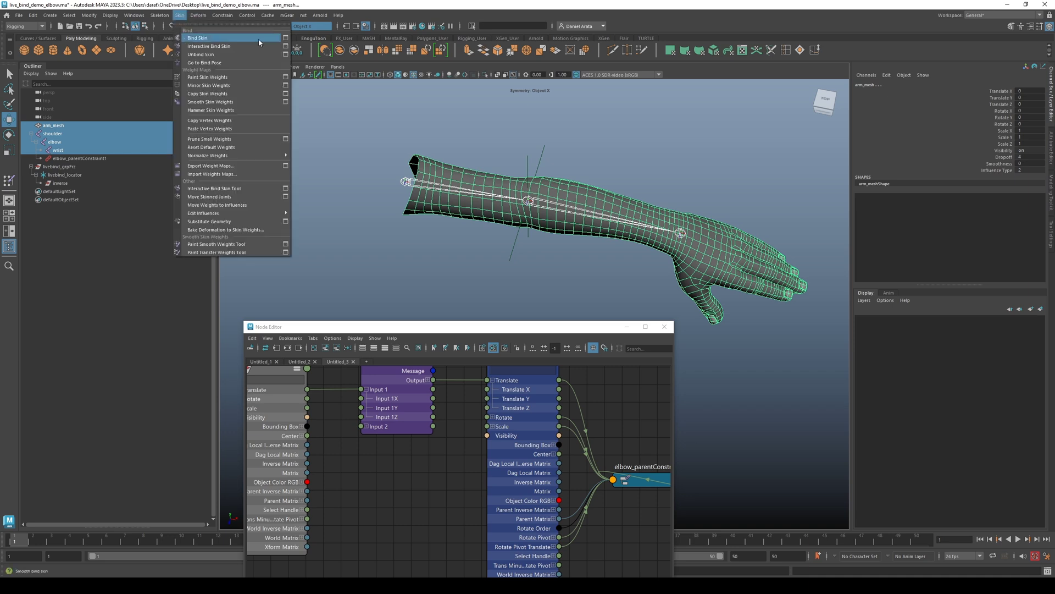
pyautogui.click(198, 37)
pyautogui.keyDown('alt'); pyautogui.moveTo(667, 163); pyautogui.dragTo(645, 180); pyautogui.keyUp('alt')
pyautogui.click(646, 179)
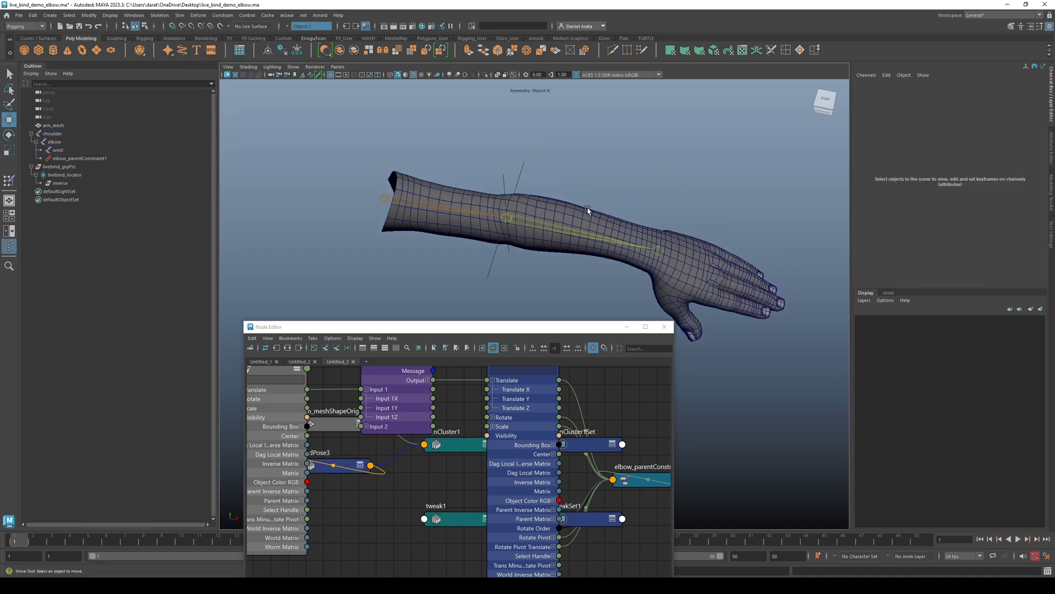
# - Flood arm_mesh's skin weights for the shoulder influence with a Replace value of 1
pyautogui.click(587, 209)
pyautogui.moveTo(664, 192); pyautogui.dragTo(616, 177, button='right')
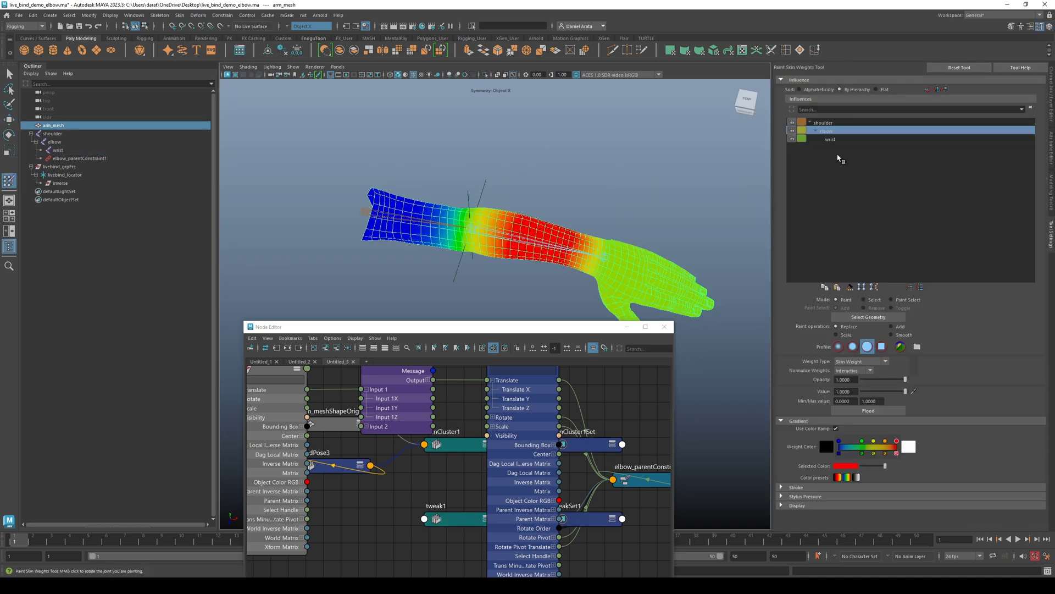
pyautogui.click(840, 122)
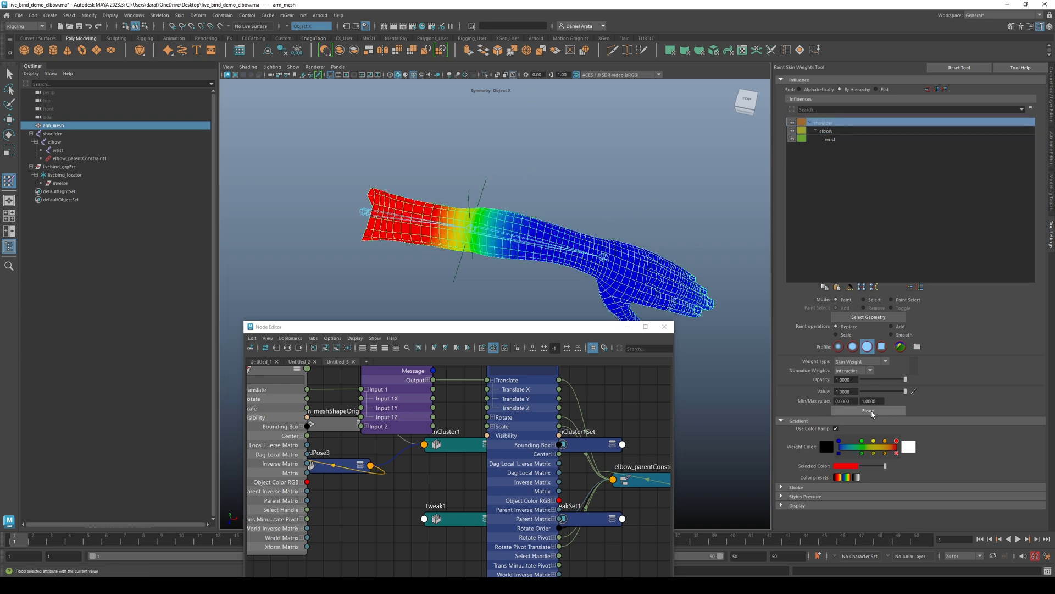
pyautogui.click(869, 411)
pyautogui.press('w')
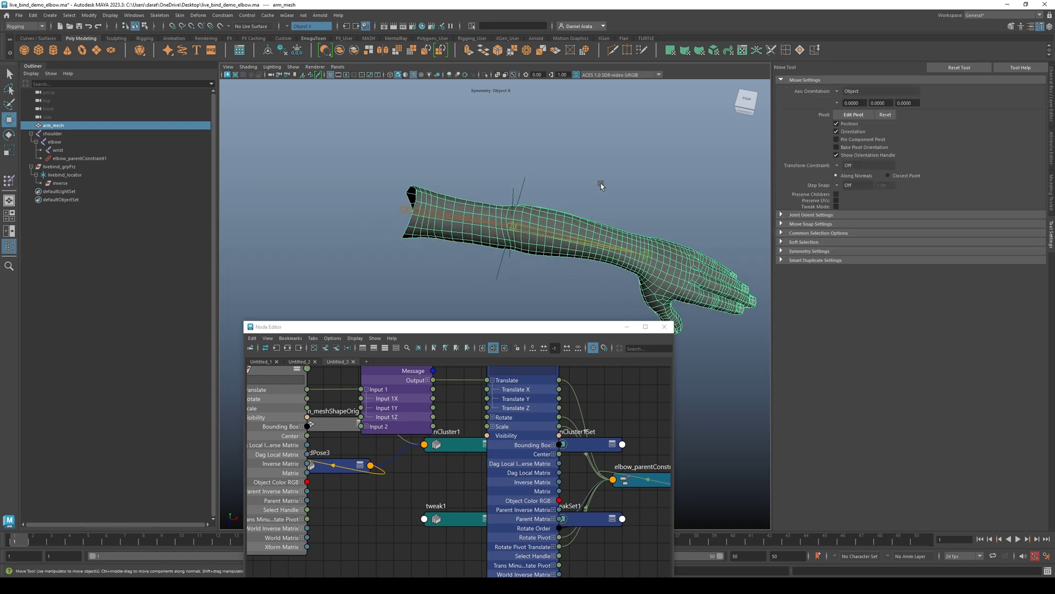
# - Grow a face selection from the open upper-arm end to the elbow, convert it to vertices and invert it to cover the forearm and hand
pyautogui.moveTo(601, 183); pyautogui.dragTo(595, 199, button='right')
pyautogui.scroll(3, 595, 199)
pyautogui.click(381, 191)
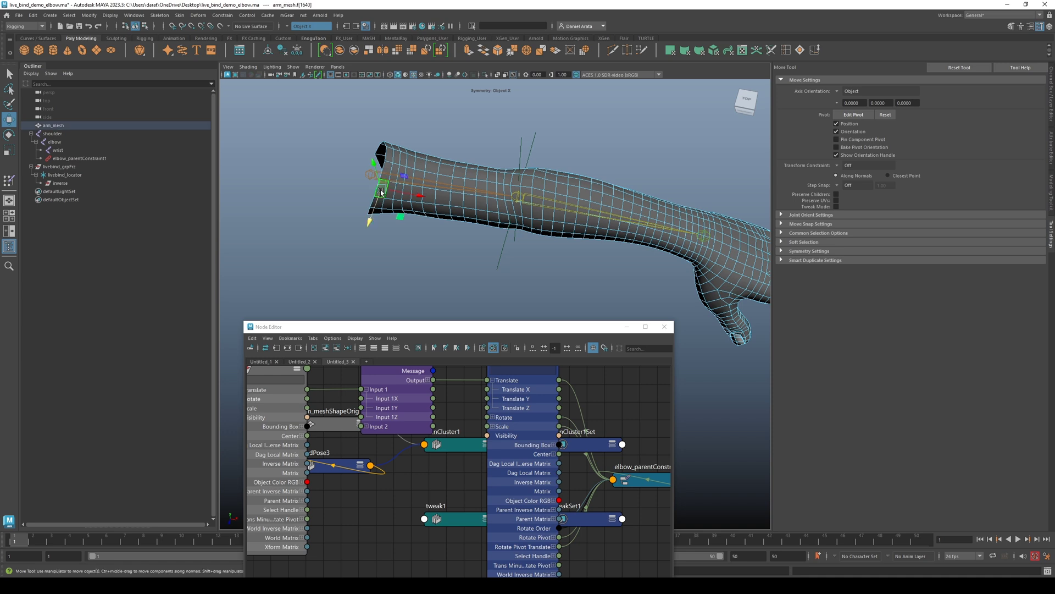
pyautogui.hotkey('shift', '.')
pyautogui.hotkey('shift', '.')
pyautogui.hotkey('shift', '.')
pyautogui.hotkey('shift', '.')
pyautogui.hotkey('shift', '.')
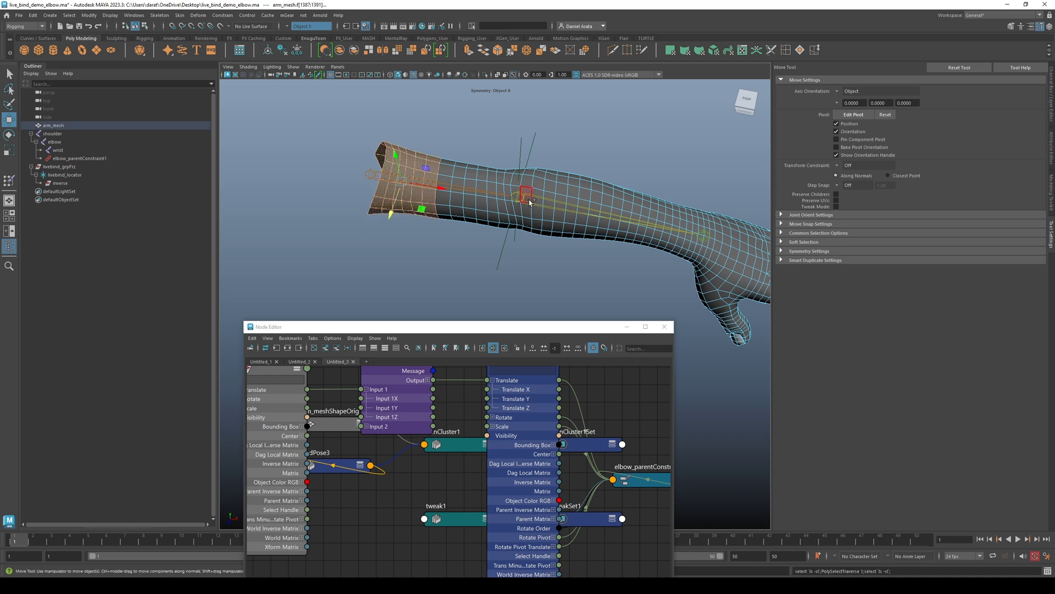
pyautogui.hotkey('shift', '.')
pyautogui.hotkey('shift', '.')
pyautogui.hotkey('shift', '.')
pyautogui.hotkey('shift', '.')
pyautogui.hotkey('shift', '.')
pyautogui.keyDown('ctrl'); pyautogui.moveTo(619, 145); pyautogui.dragTo(528, 144, button='right'); pyautogui.keyUp('ctrl')
pyautogui.hotkey('ctrl', 'shift', 'i')
# - Flood the selected forearm and hand vertices to the elbow influence with a value of 1
pyautogui.moveTo(609, 146); pyautogui.dragTo(555, 134, button='right')
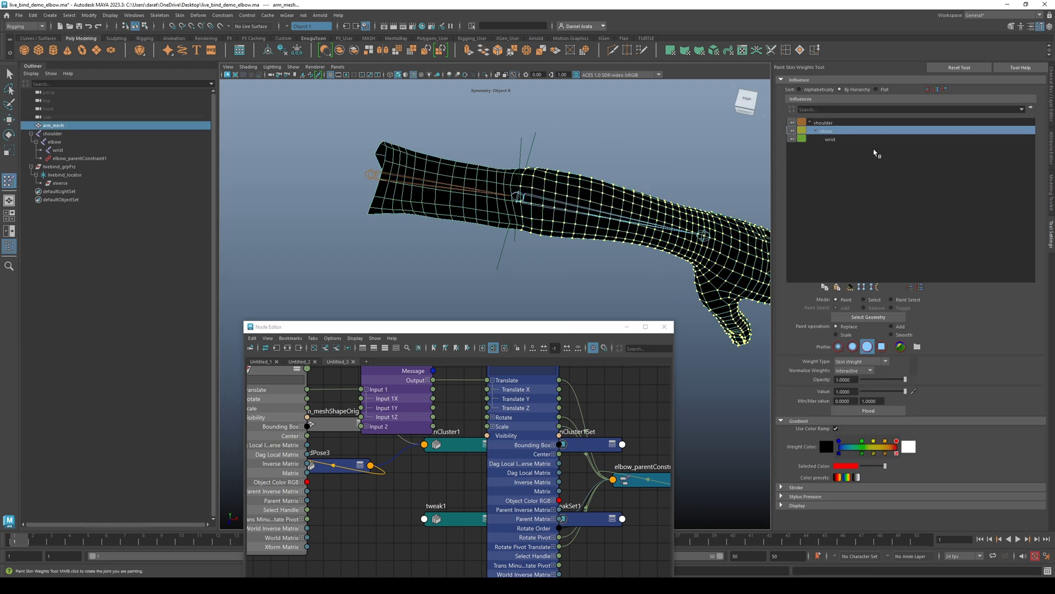
pyautogui.click(878, 409)
pyautogui.keyDown('alt'); pyautogui.moveTo(573, 221); pyautogui.dragTo(549, 216, button='middle'); pyautogui.keyUp('alt')
pyautogui.press('w')
pyautogui.click(549, 138)
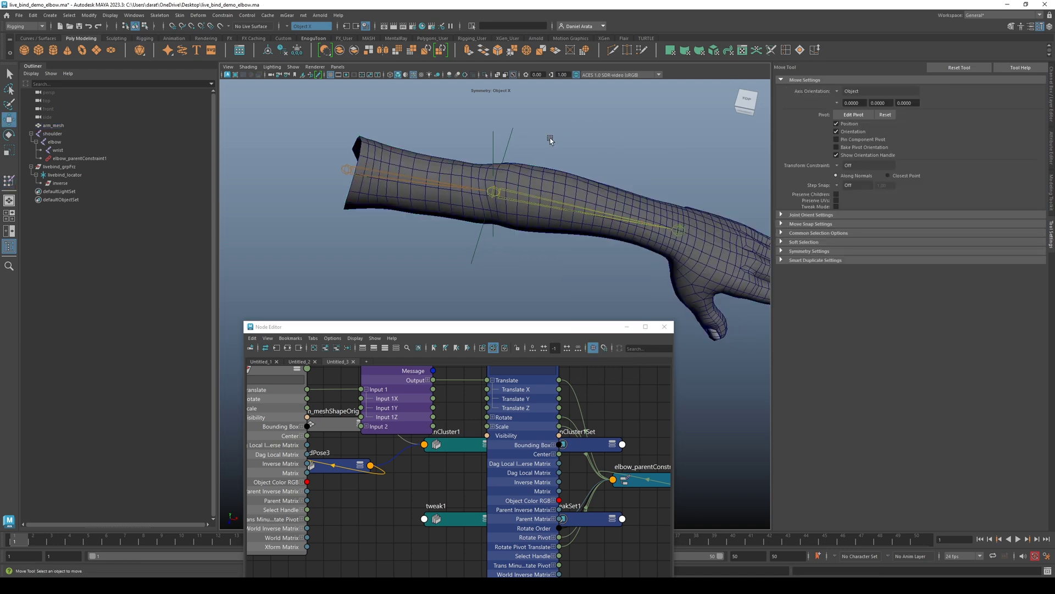
# - Try bending the skinned elbow by rotating livebind_locator to about -78 degrees in Y, and undo the rotation
pyautogui.click(510, 129)
pyautogui.keyDown('alt'); pyautogui.moveTo(569, 158); pyautogui.dragTo(467, 227); pyautogui.keyUp('alt')
pyautogui.press('e')
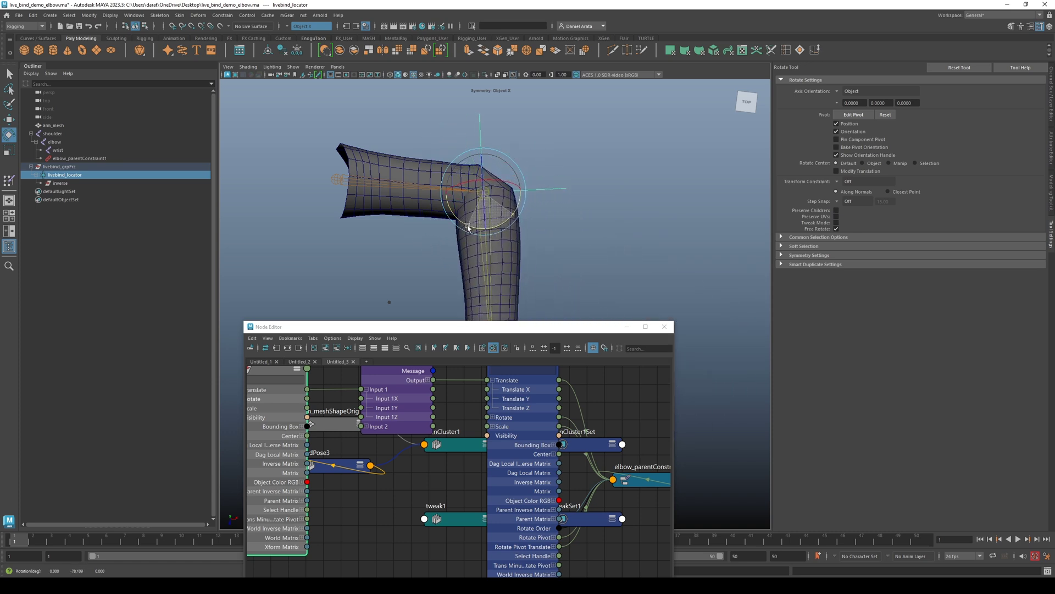
pyautogui.hotkey('ctrl', 'z')
pyautogui.press('w')
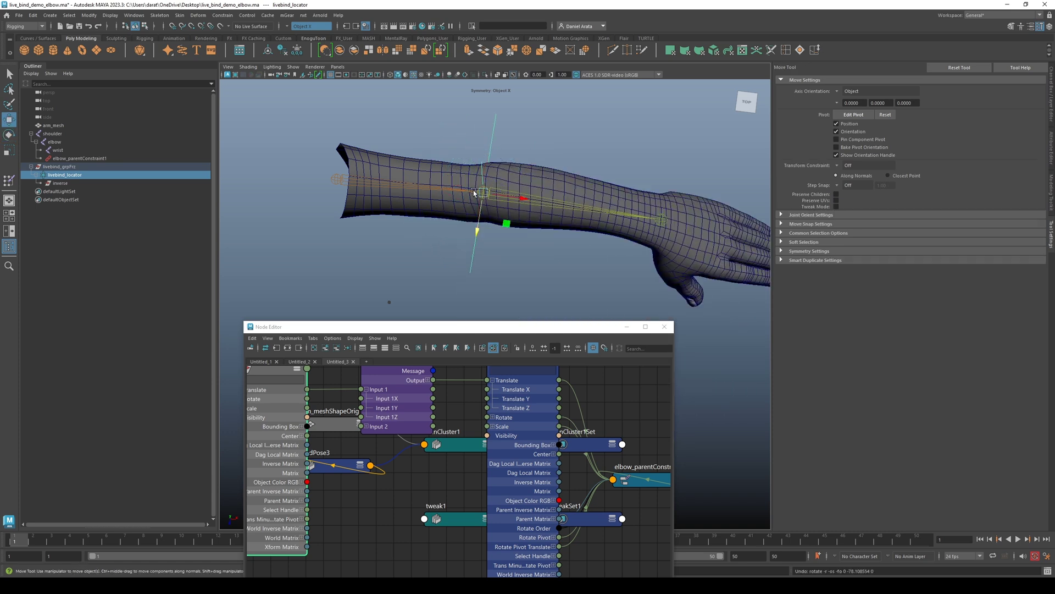
# - Add a Delta Mush deformer to arm_mesh
pyautogui.click(524, 171)
pyautogui.click(198, 15)
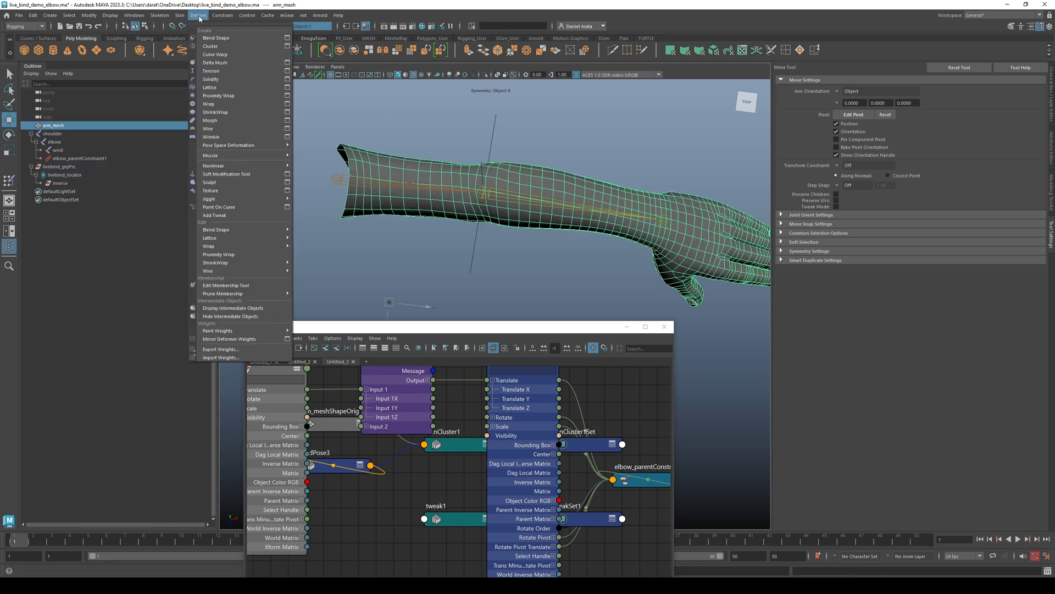
pyautogui.click(230, 61)
pyautogui.click(509, 142)
# - Rotate livebind_locator to about -85 degrees in Y to bend the smoothed elbow
pyautogui.click(493, 136)
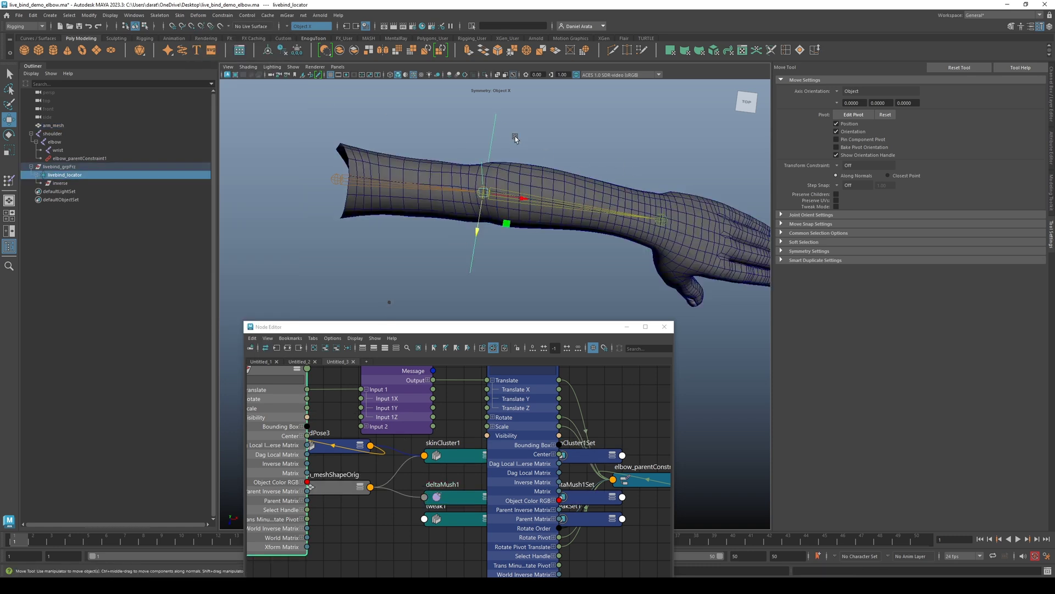
pyautogui.press('e')
pyautogui.moveTo(515, 213); pyautogui.dragTo(463, 231)
pyautogui.keyDown('alt'); pyautogui.moveTo(625, 189); pyautogui.dragTo(577, 186); pyautogui.keyUp('alt')
pyautogui.press('w')
pyautogui.keyDown('alt'); pyautogui.moveTo(583, 207); pyautogui.dragTo(567, 198, button='middle'); pyautogui.keyUp('alt')
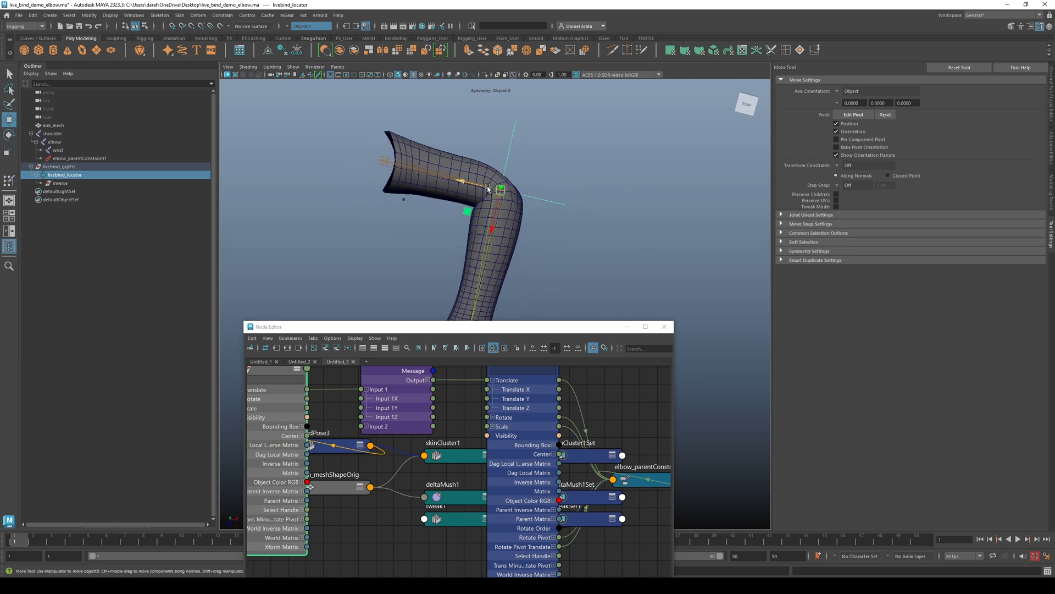
# - Minimize the Node Editor and shift the bent elbow's pivot by moving livebind_locator to about Translate X -1.655, Z -0.555
pyautogui.moveTo(488, 189)
pyautogui.mouseDown()
pyautogui.moveTo(498, 190)
pyautogui.moveTo(499, 219)
pyautogui.moveTo(482, 188)
pyautogui.mouseUp()
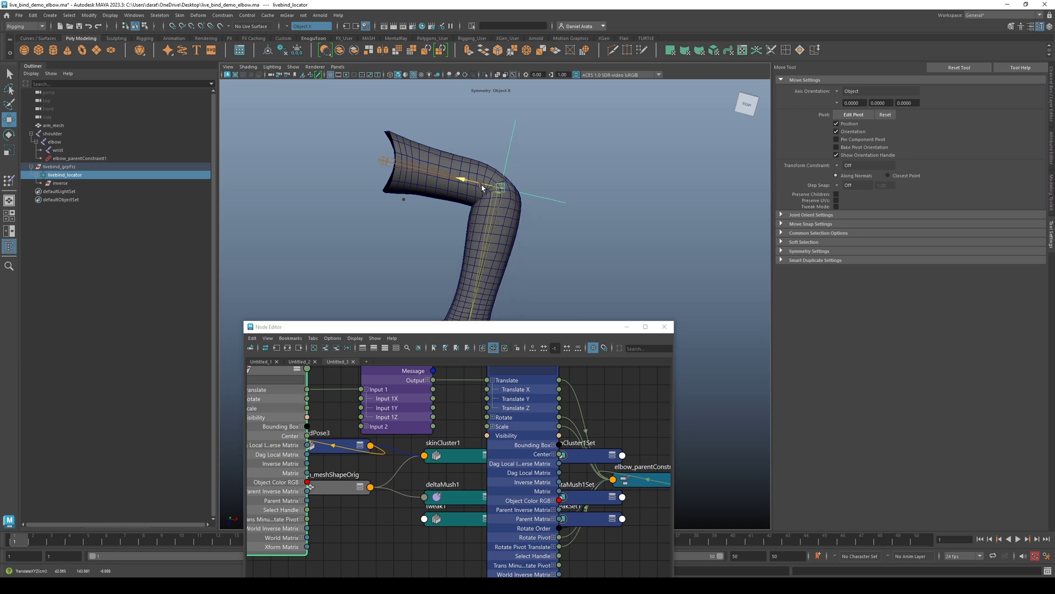
pyautogui.click(626, 327)
pyautogui.keyDown('alt'); pyautogui.moveTo(608, 287); pyautogui.dragTo(513, 271); pyautogui.keyUp('alt')
pyautogui.keyDown('alt'); pyautogui.moveTo(512, 271); pyautogui.dragTo(548, 283, button='middle'); pyautogui.keyUp('alt')
pyautogui.moveTo(509, 259); pyautogui.dragTo(484, 235)
pyautogui.keyDown('alt'); pyautogui.moveTo(601, 278); pyautogui.dragTo(601, 268); pyautogui.keyUp('alt')
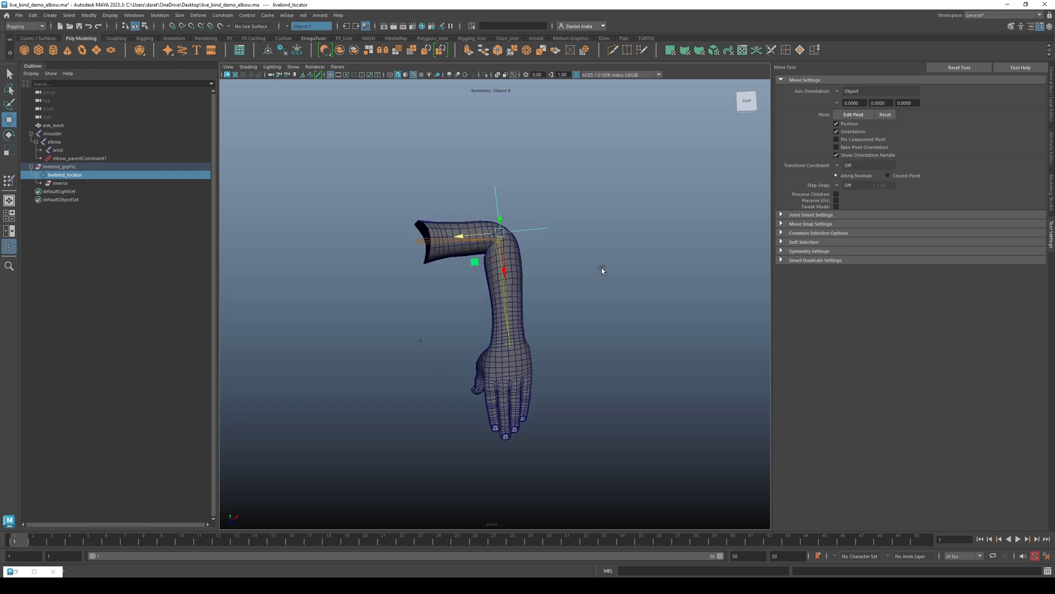
# - Set livebind_locator's Rotate Y to 0 to straighten the arm
pyautogui.keyDown('alt'); pyautogui.moveTo(521, 256); pyautogui.dragTo(549, 255, button='right'); pyautogui.keyUp('alt')
pyautogui.click(1050, 101)
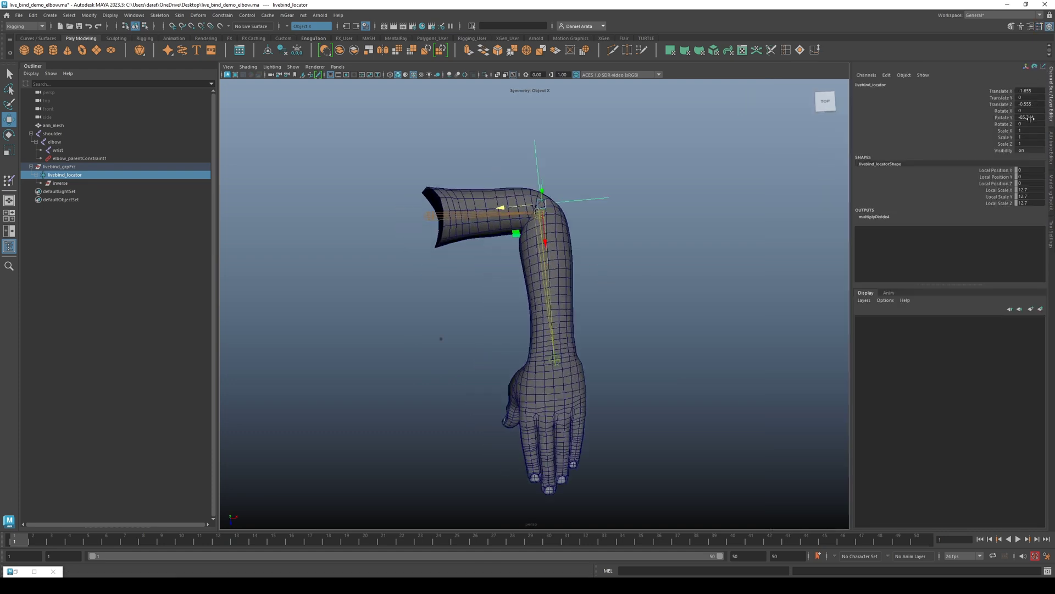
pyautogui.click(1031, 117)
pyautogui.write('0')
pyautogui.press('Return')
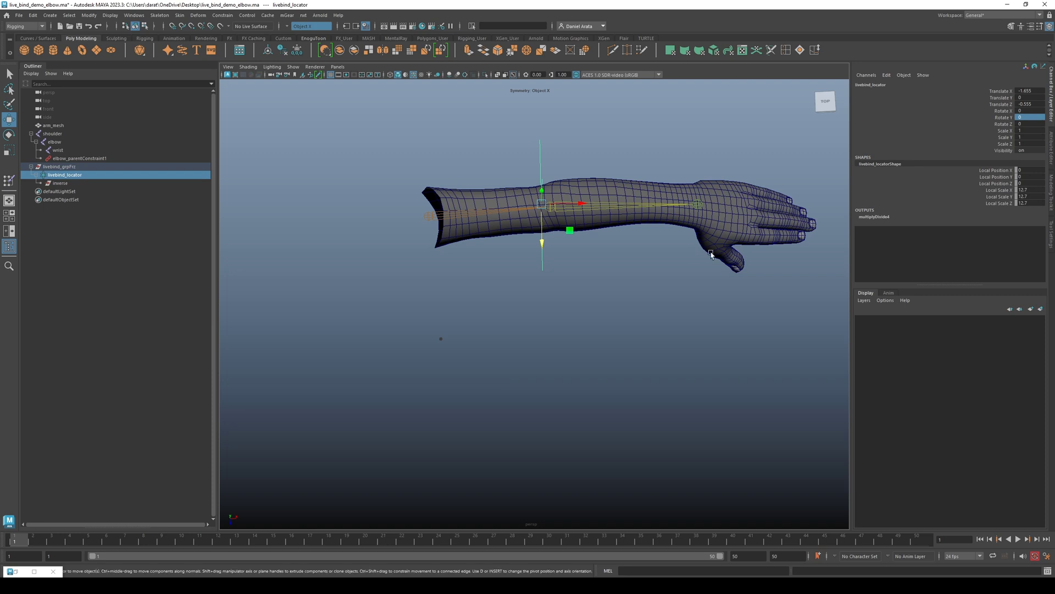
pyautogui.keyDown('alt'); pyautogui.moveTo(711, 255); pyautogui.dragTo(681, 205); pyautogui.keyUp('alt')
pyautogui.keyDown('alt'); pyautogui.moveTo(681, 204); pyautogui.dragTo(624, 232, button='middle'); pyautogui.keyUp('alt')
pyautogui.scroll(2, 624, 232)
pyautogui.keyDown('alt'); pyautogui.moveTo(624, 233); pyautogui.dragTo(593, 233); pyautogui.keyUp('alt')
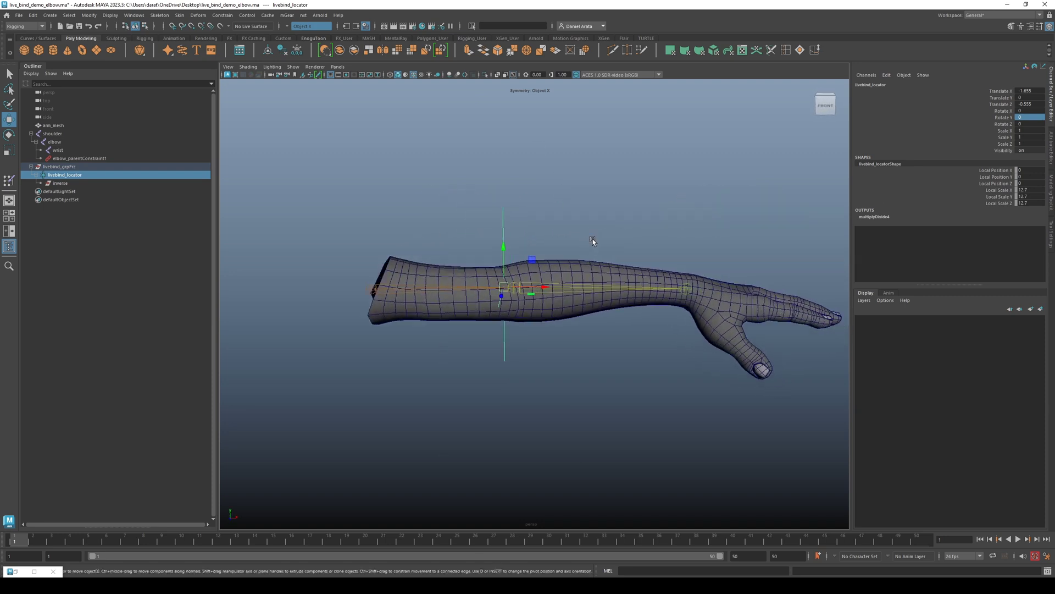
# - Select arm_mesh and start mGear's Export Skin for it
pyautogui.click(597, 269)
pyautogui.keyDown('alt'); pyautogui.moveTo(596, 269); pyautogui.dragTo(596, 247); pyautogui.keyUp('alt')
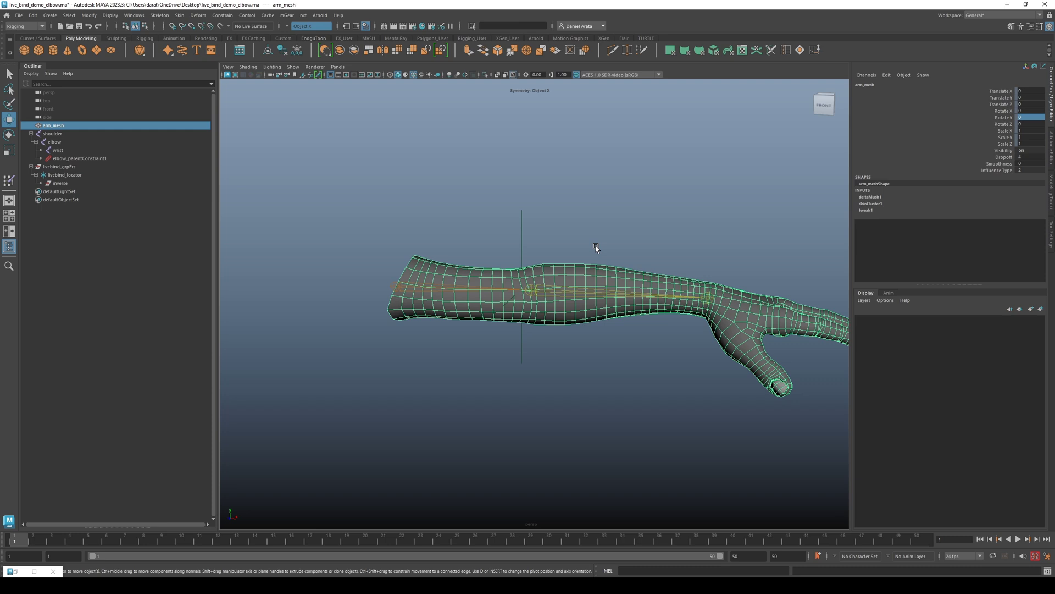
pyautogui.moveTo(570, 220)
pyautogui.keyDown('alt'); pyautogui.mouseDown()
pyautogui.moveTo(569, 242)
pyautogui.moveTo(580, 214)
pyautogui.mouseUp(); pyautogui.keyUp('alt')
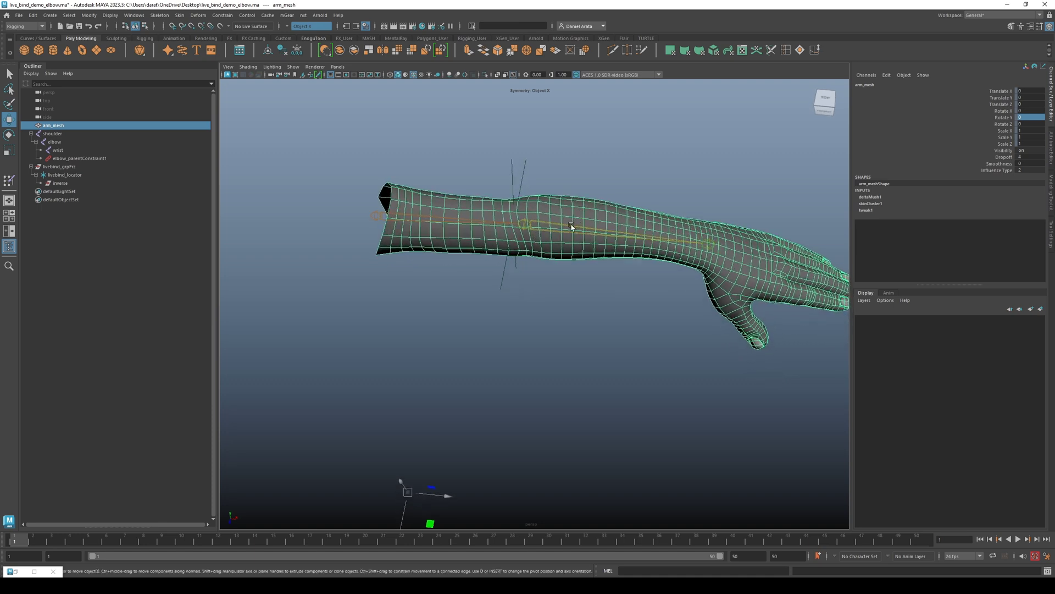
pyautogui.click(563, 287)
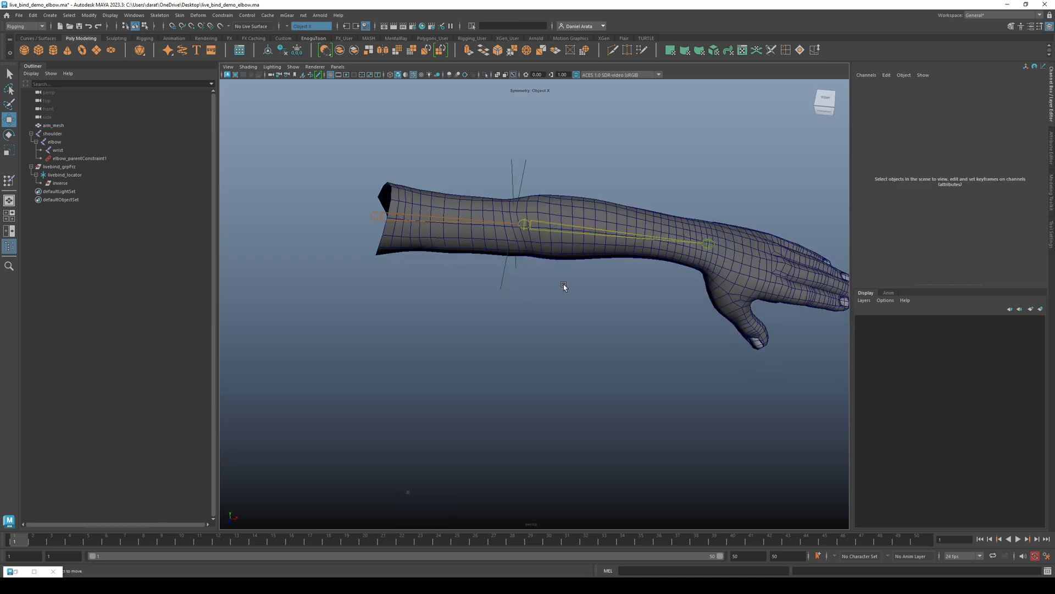
pyautogui.click(568, 251)
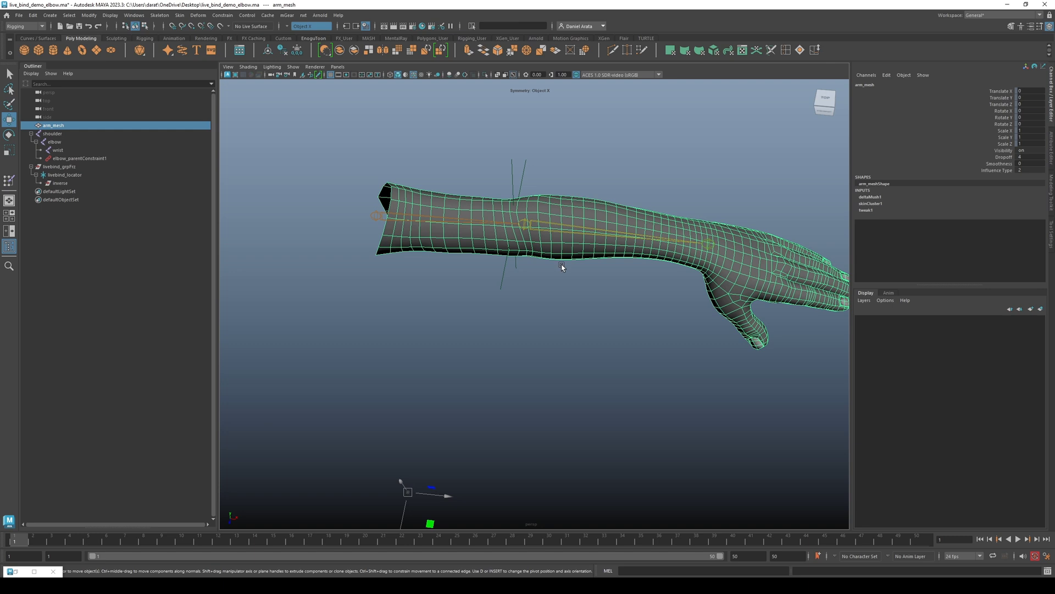
pyautogui.click(290, 17)
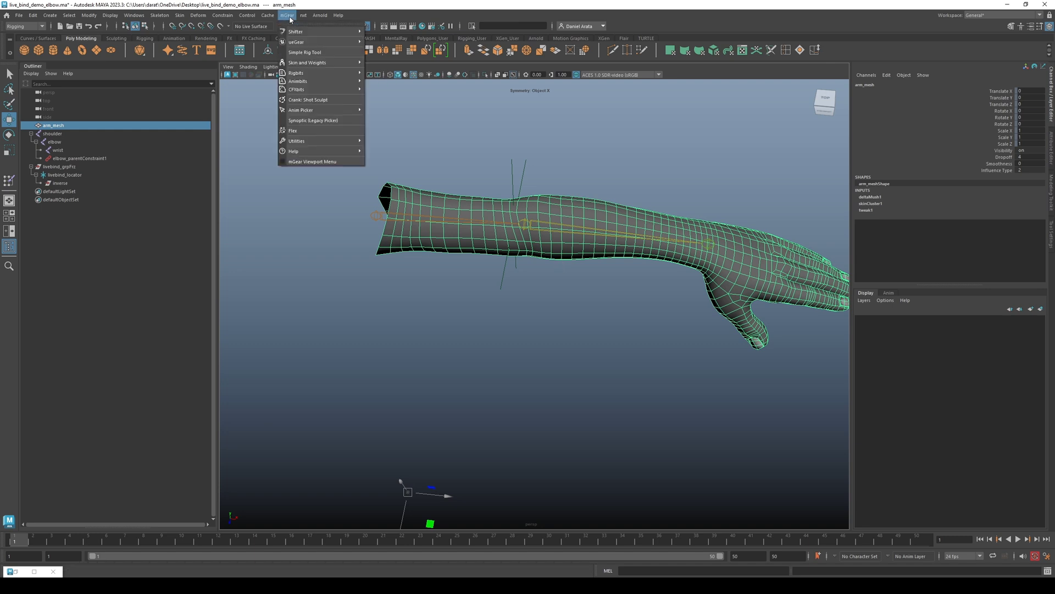
pyautogui.moveTo(310, 65)
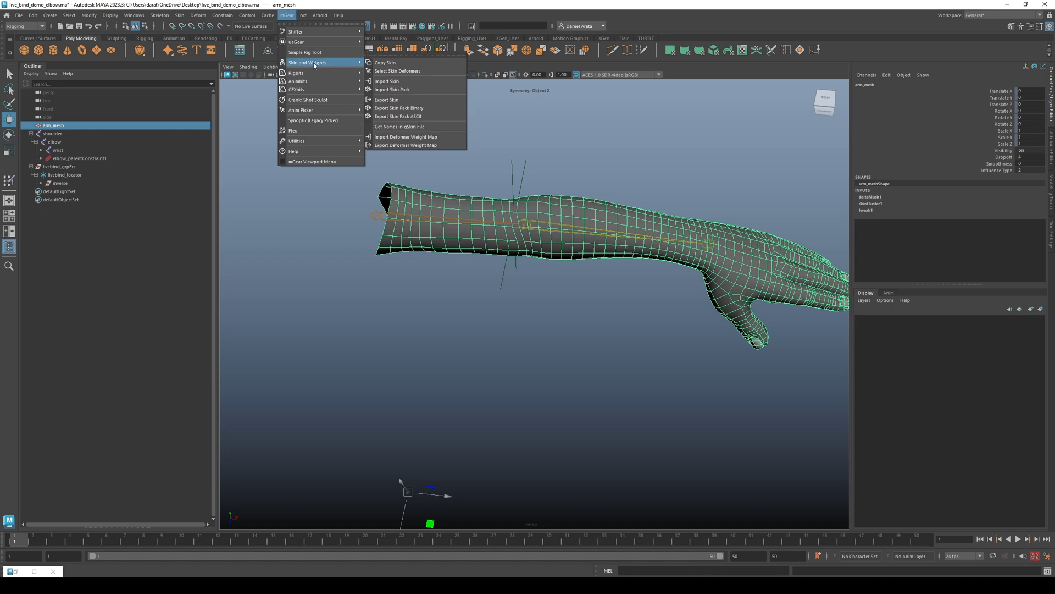
pyautogui.click(406, 101)
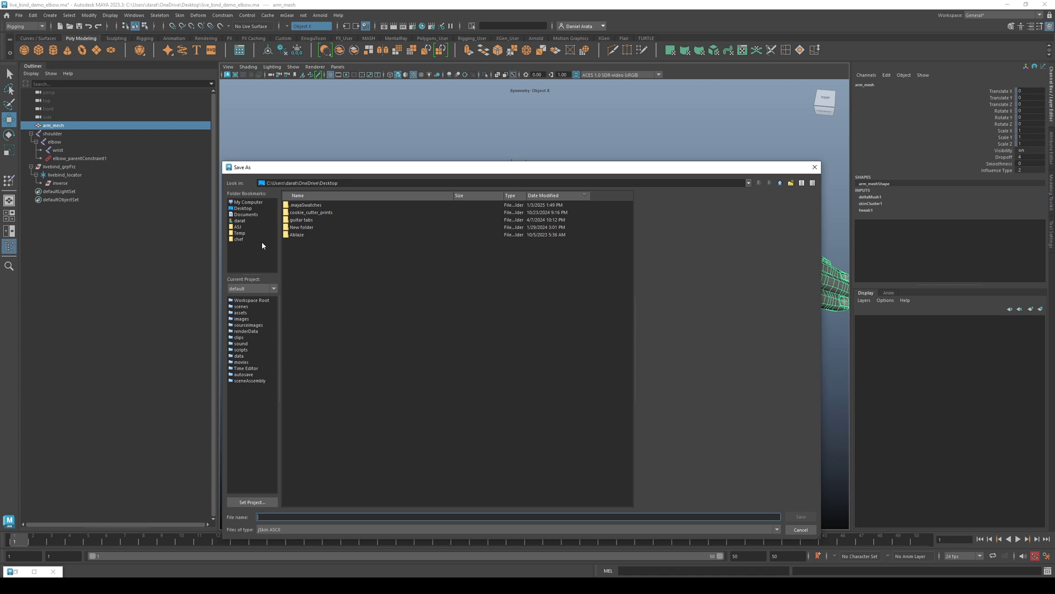
# - Export the skin weights to the project's data/weights folder, replacing livebind_demo_handweights_2.jSkin
pyautogui.click(240, 357)
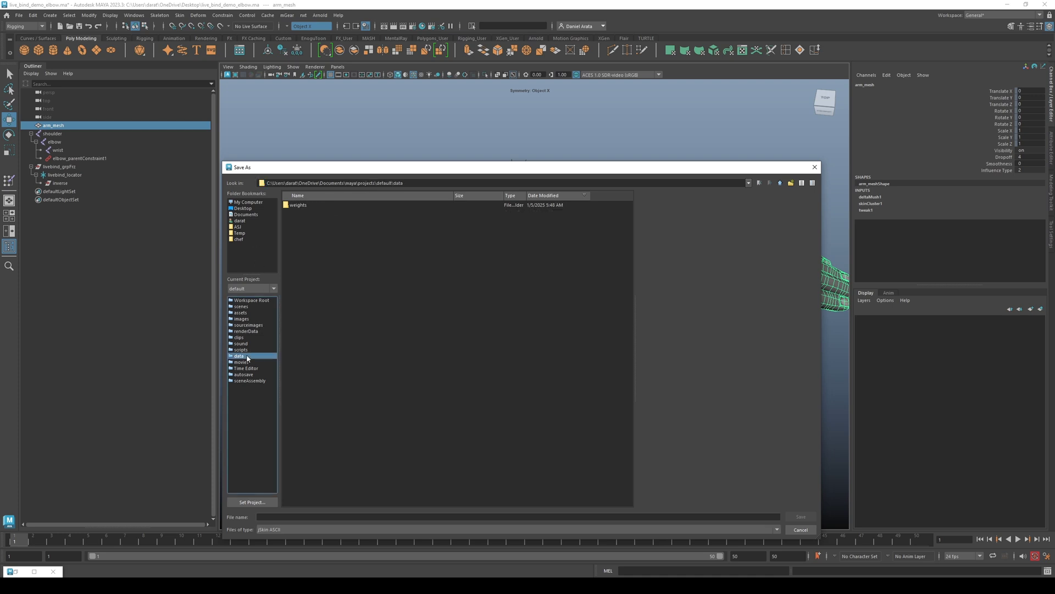
pyautogui.doubleClick(297, 205)
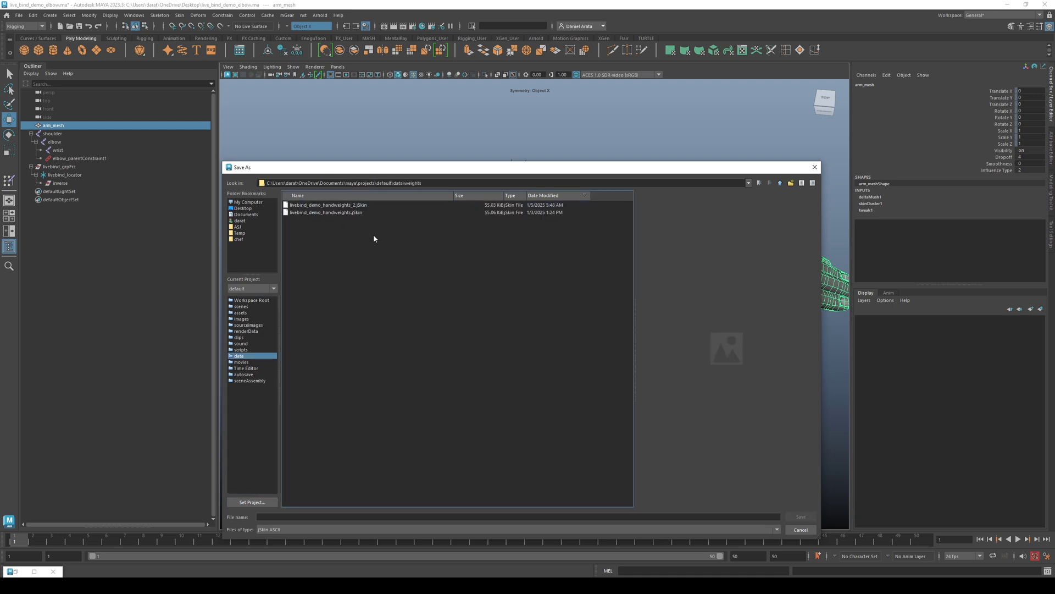
pyautogui.click(361, 206)
pyautogui.click(362, 517)
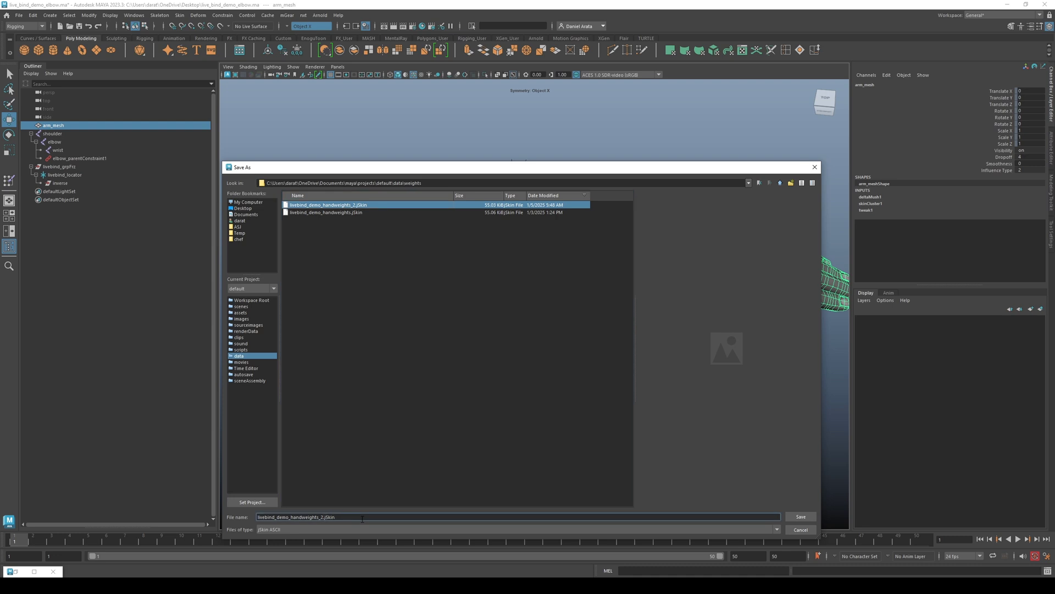
pyautogui.click(807, 518)
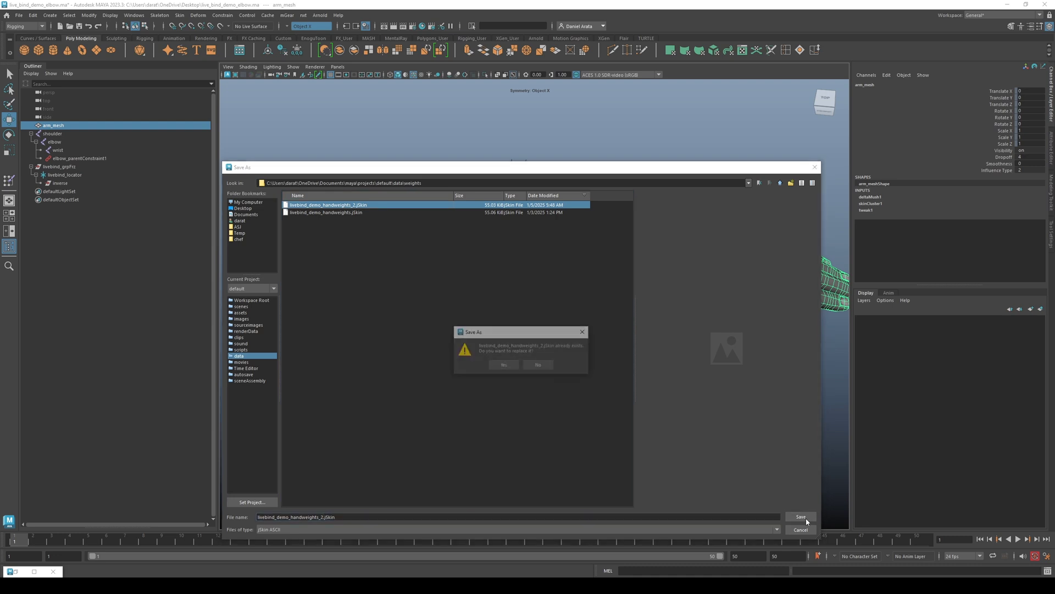
pyautogui.click(505, 365)
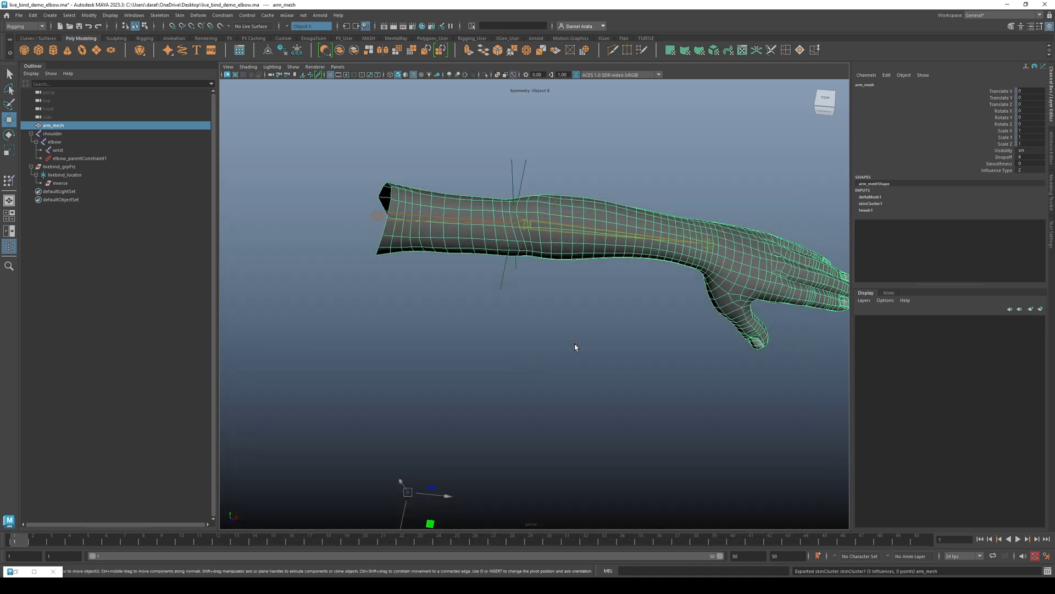
# - Hide the arm mesh in the viewport and select the elbow joint
pyautogui.keyDown('alt'); pyautogui.moveTo(569, 255); pyautogui.dragTo(550, 229); pyautogui.keyUp('alt')
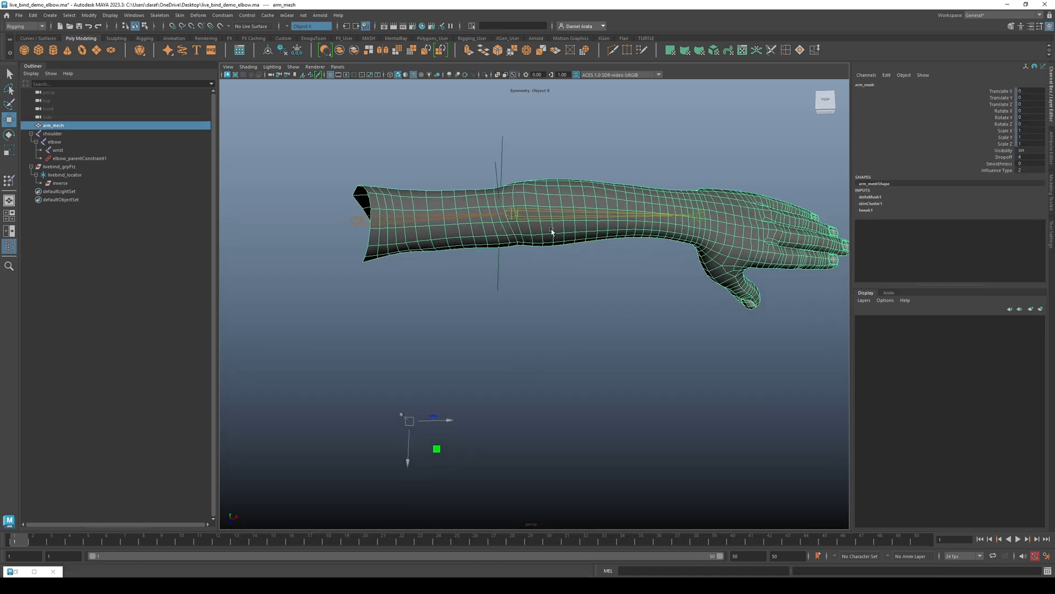
pyautogui.keyDown('alt'); pyautogui.moveTo(550, 230); pyautogui.dragTo(543, 266, button='middle'); pyautogui.keyUp('alt')
pyautogui.keyDown('alt'); pyautogui.moveTo(638, 259); pyautogui.dragTo(616, 259, button='right'); pyautogui.keyUp('alt')
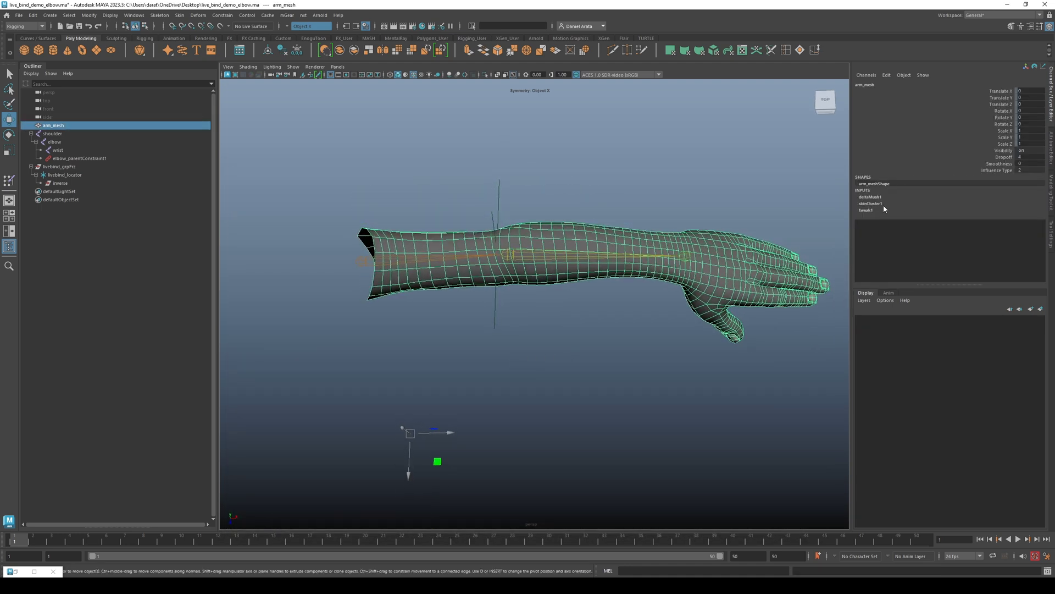
pyautogui.keyDown('alt'); pyautogui.moveTo(728, 259); pyautogui.dragTo(631, 253); pyautogui.keyUp('alt')
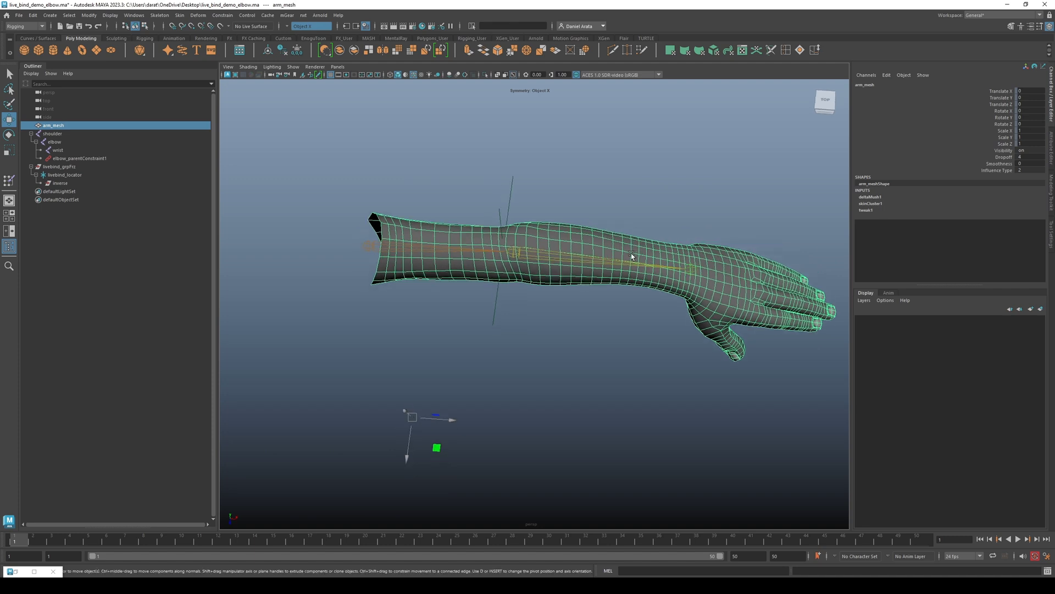
pyautogui.click(595, 211)
pyautogui.hotkey('alt', '1')
pyautogui.click(567, 256)
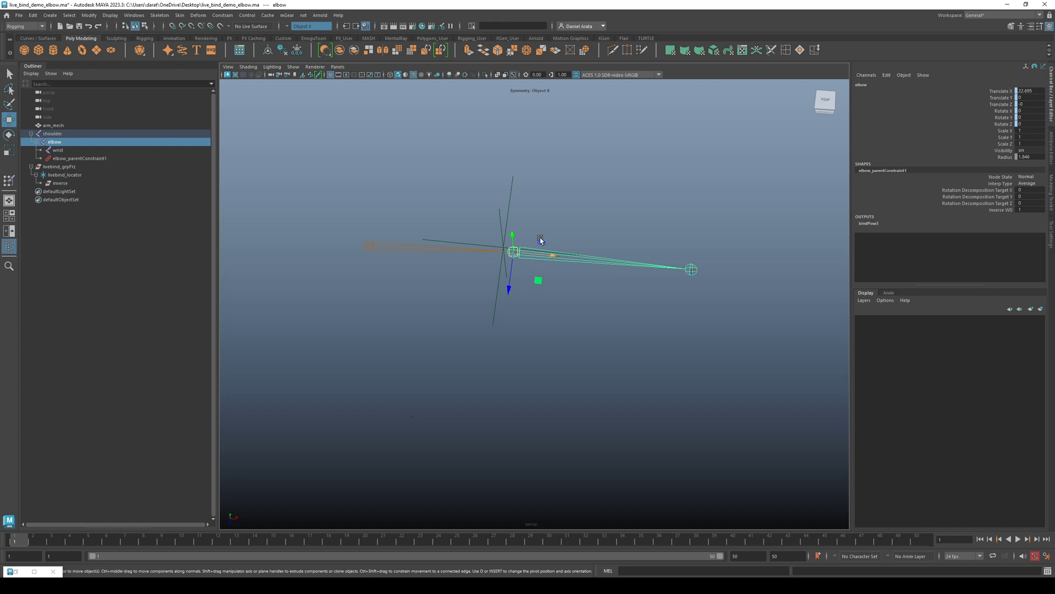
# - Try moving only the elbow joint's pivot along Z to about Translate Z 2.37, and undo the move
pyautogui.keyDown('alt'); pyautogui.moveTo(556, 216); pyautogui.dragTo(506, 266); pyautogui.keyUp('alt')
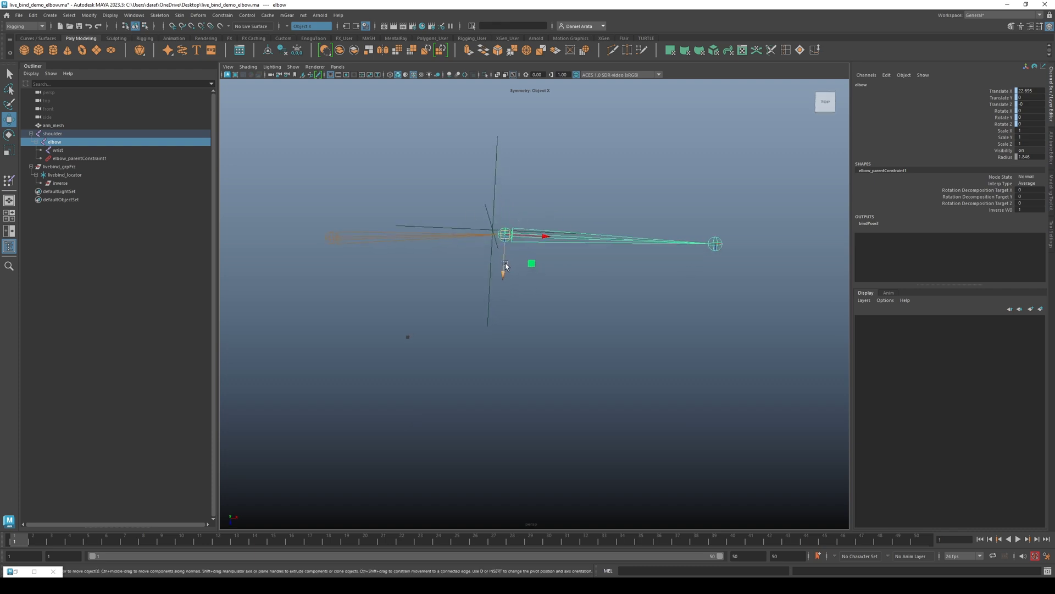
pyautogui.keyDown('alt'); pyautogui.moveTo(510, 218); pyautogui.dragTo(522, 235); pyautogui.keyUp('alt')
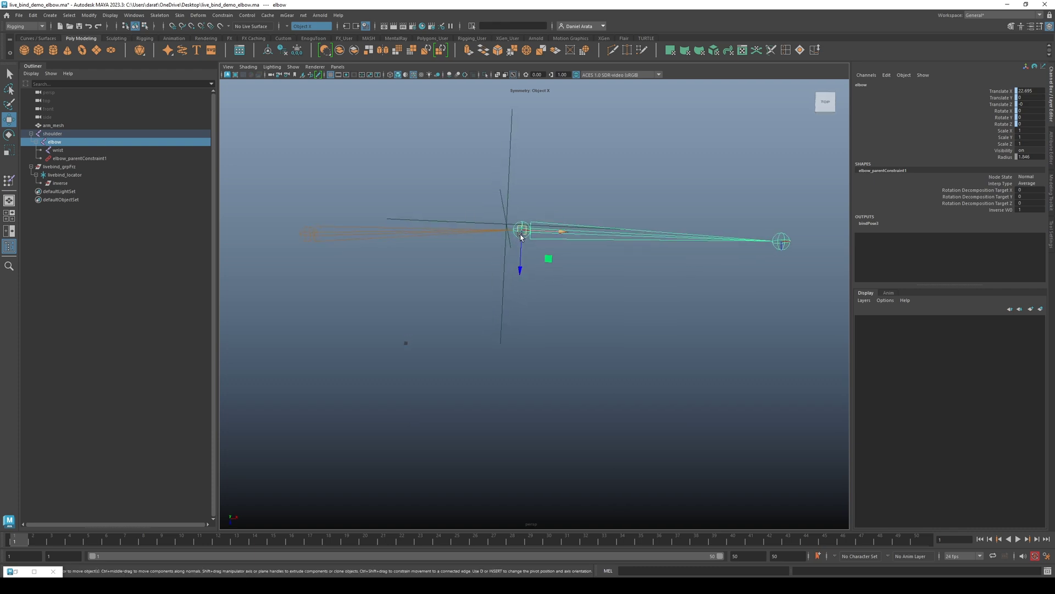
pyautogui.keyDown('alt'); pyautogui.moveTo(521, 236); pyautogui.dragTo(536, 287, button='middle'); pyautogui.keyUp('alt')
pyautogui.keyDown('alt'); pyautogui.moveTo(519, 282); pyautogui.dragTo(613, 275, button='right'); pyautogui.keyUp('alt')
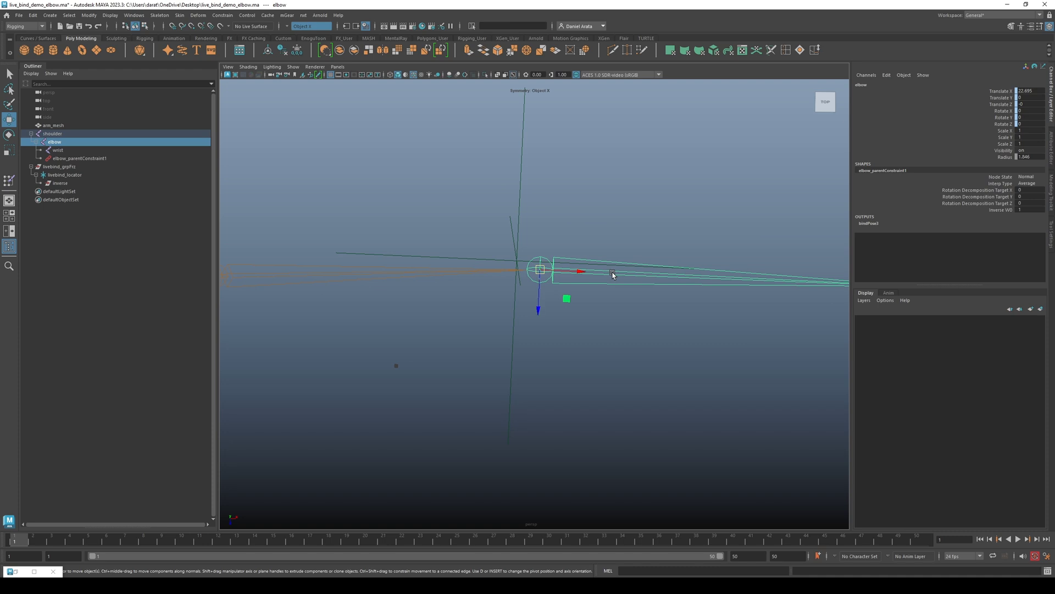
pyautogui.keyDown('alt'); pyautogui.moveTo(622, 324); pyautogui.dragTo(554, 324, button='right'); pyautogui.keyUp('alt')
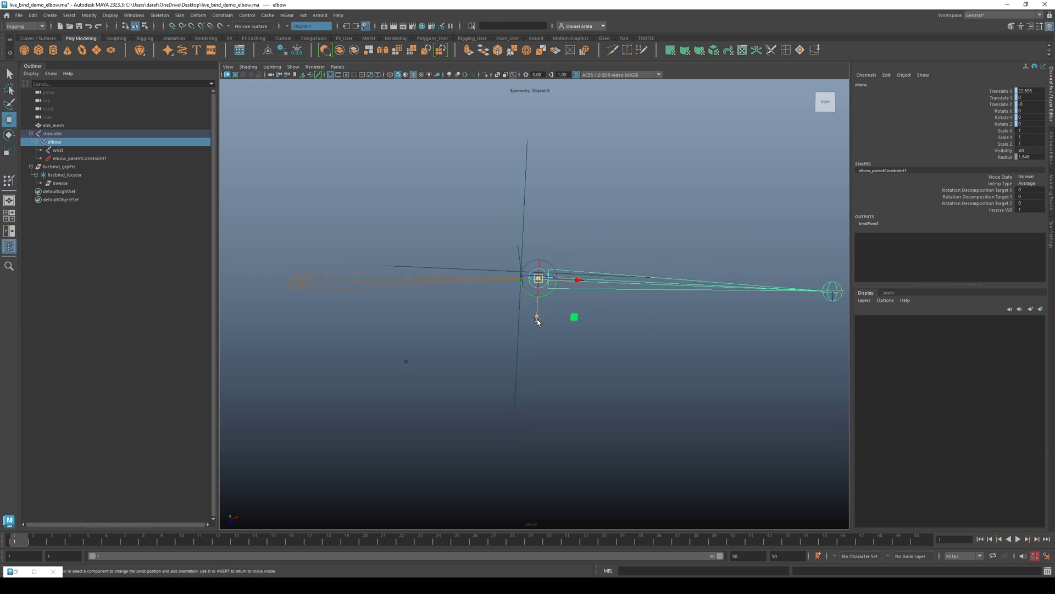
pyautogui.moveTo(540, 320); pyautogui.dragTo(547, 301)
pyautogui.moveTo(547, 302); pyautogui.dragTo(556, 348, button='middle')
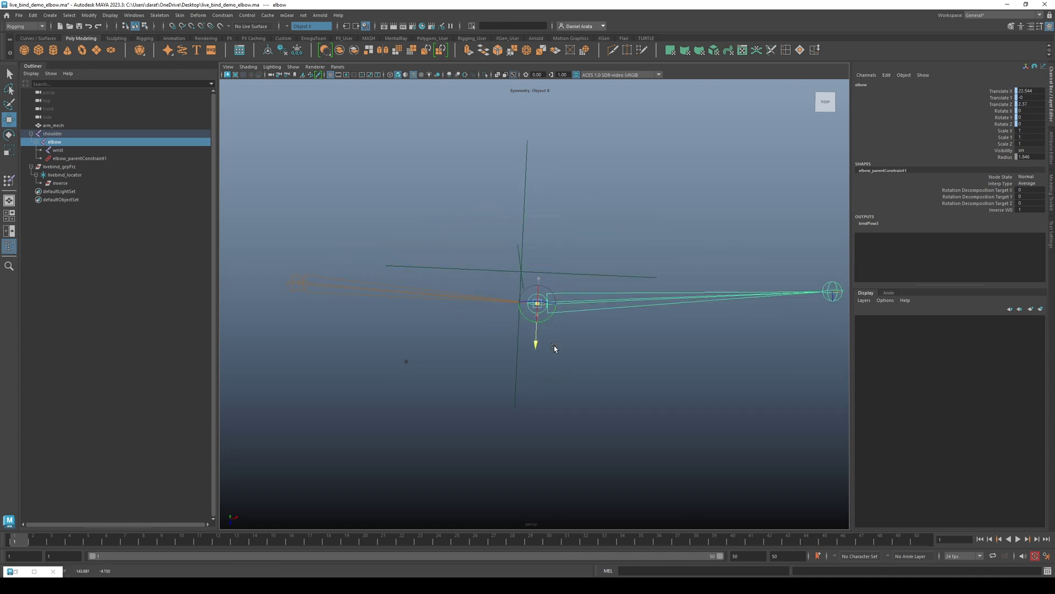
pyautogui.hotkey('ctrl', 'z')
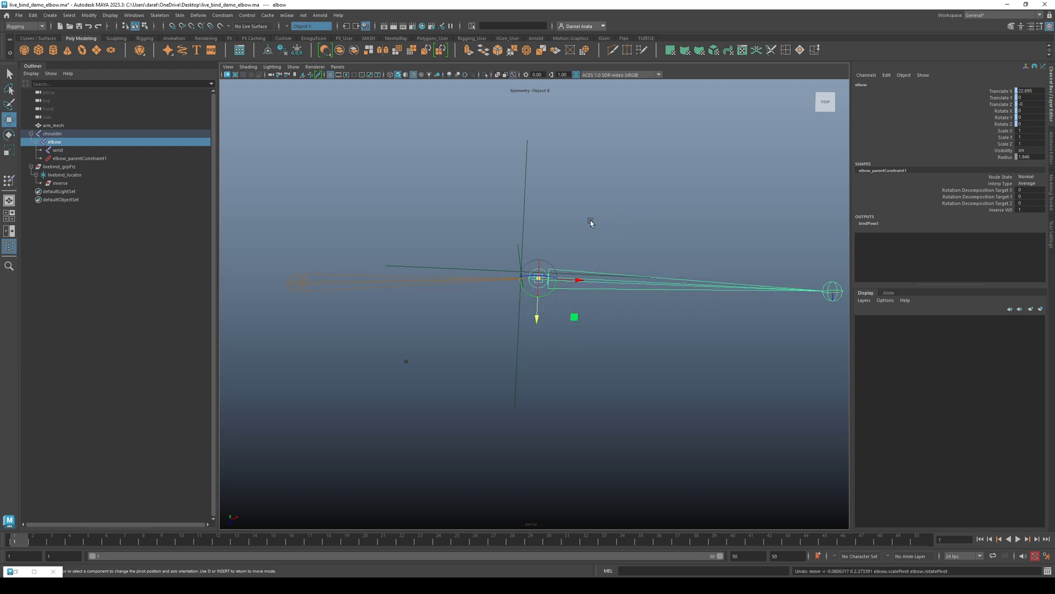
# - Snap the elbow joint's pivot onto livebind_locator without moving the wrist joint
pyautogui.press('d')
pyautogui.moveTo(590, 226)
pyautogui.keyDown('alt'); pyautogui.mouseDown()
pyautogui.moveTo(578, 209)
pyautogui.moveTo(577, 222)
pyautogui.mouseUp(); pyautogui.keyUp('alt')
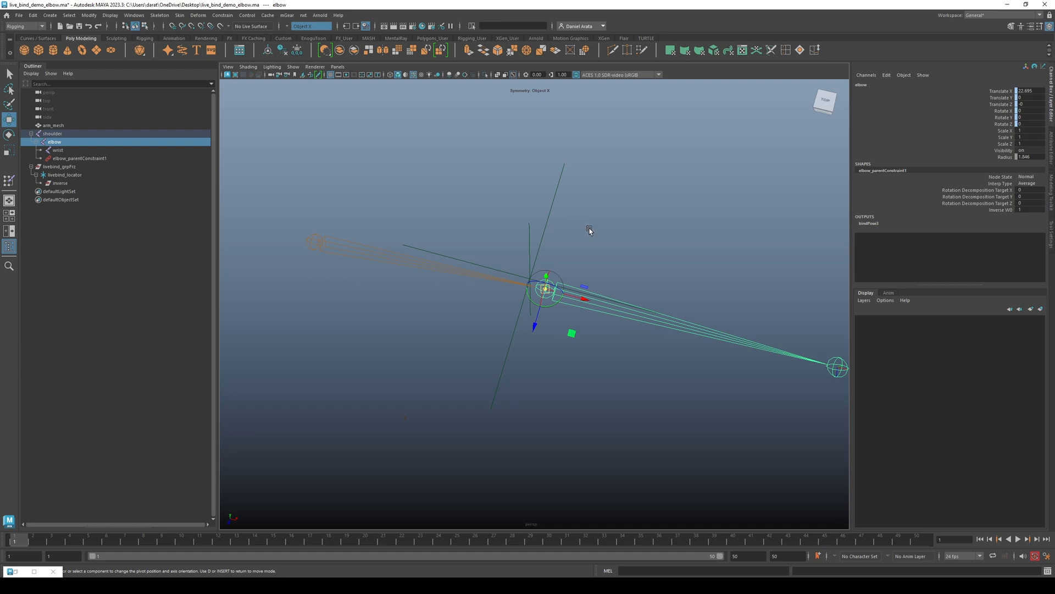
pyautogui.press('v')
pyautogui.moveTo(587, 231); pyautogui.dragTo(551, 231, button='middle')
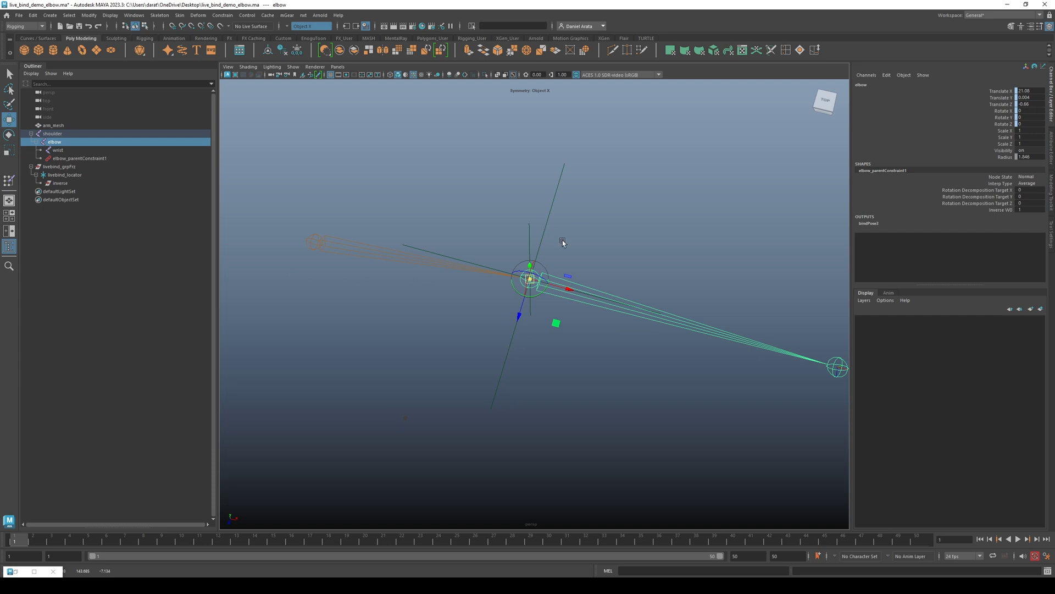
# - Delete elbow_parentConstraint1 from the elbow joint
pyautogui.keyDown('alt'); pyautogui.moveTo(572, 247); pyautogui.dragTo(528, 242); pyautogui.keyUp('alt')
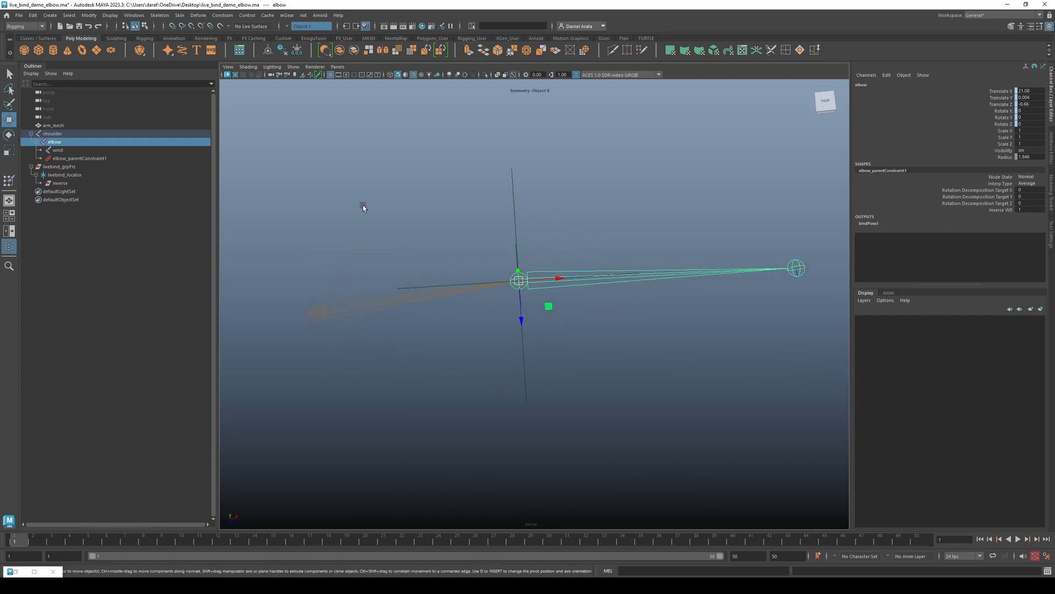
pyautogui.click(94, 159)
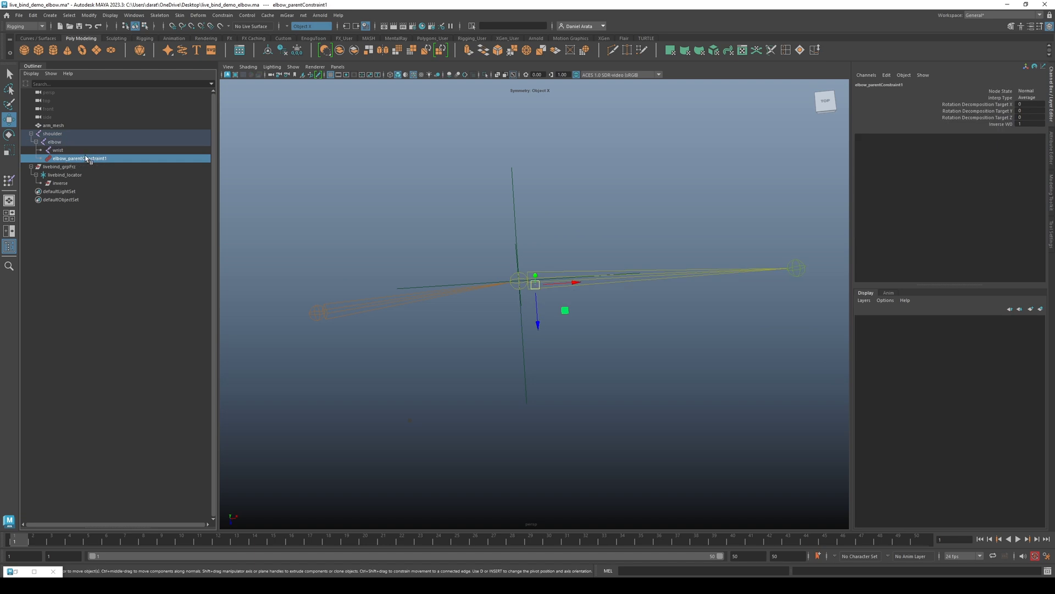
pyautogui.press('Delete')
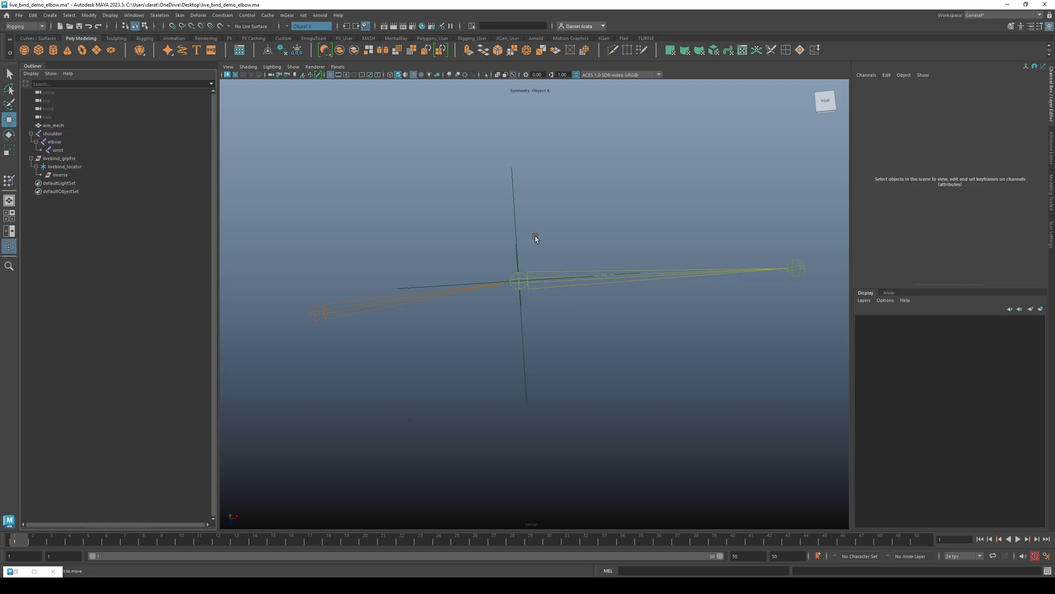
# - Show the arm mesh again, select it and delete its construction history
pyautogui.keyDown('alt'); pyautogui.moveTo(536, 238); pyautogui.dragTo(514, 238); pyautogui.keyUp('alt')
pyautogui.click(516, 239)
pyautogui.click(622, 248)
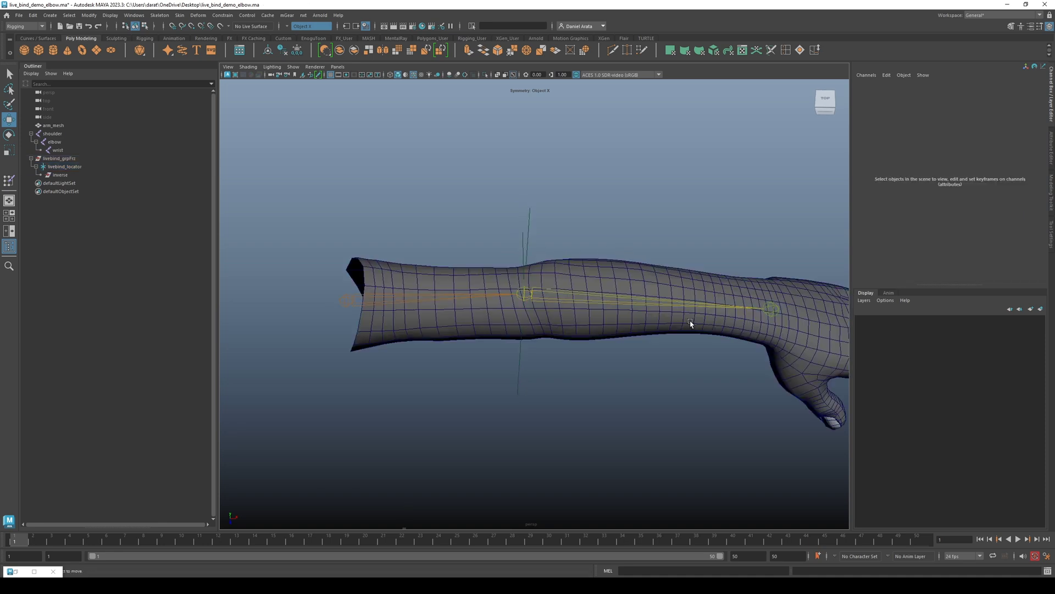
pyautogui.keyDown('alt'); pyautogui.moveTo(557, 310); pyautogui.dragTo(538, 277); pyautogui.keyUp('alt')
pyautogui.click(582, 320)
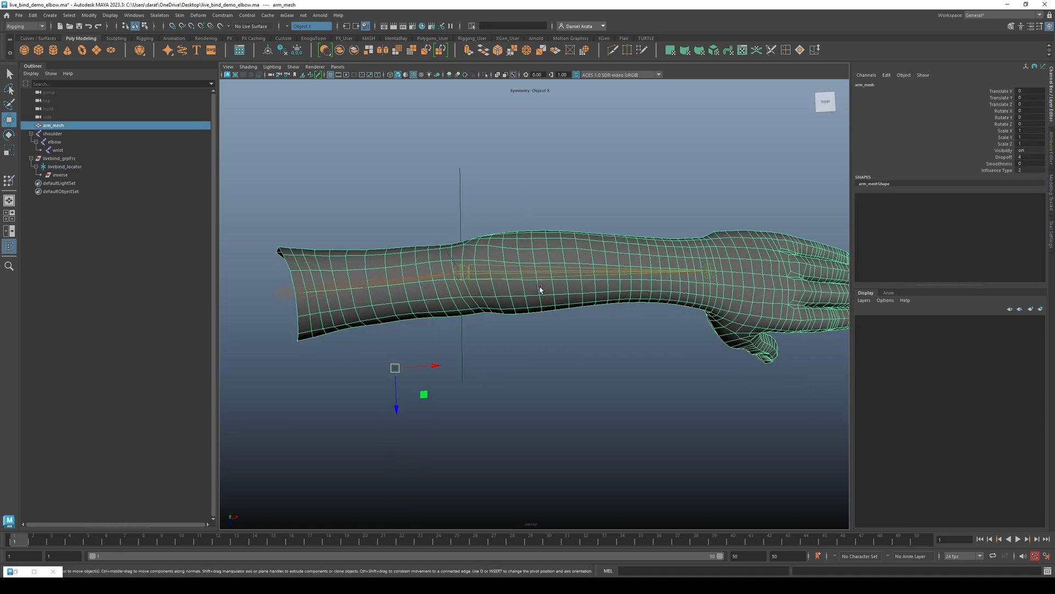
# - Try moving only the elbow joint out behind the arm to about Translate X 21.646, Z -9.505
pyautogui.click(542, 271)
pyautogui.keyDown('alt'); pyautogui.moveTo(496, 239); pyautogui.dragTo(562, 260, button='middle'); pyautogui.keyUp('alt')
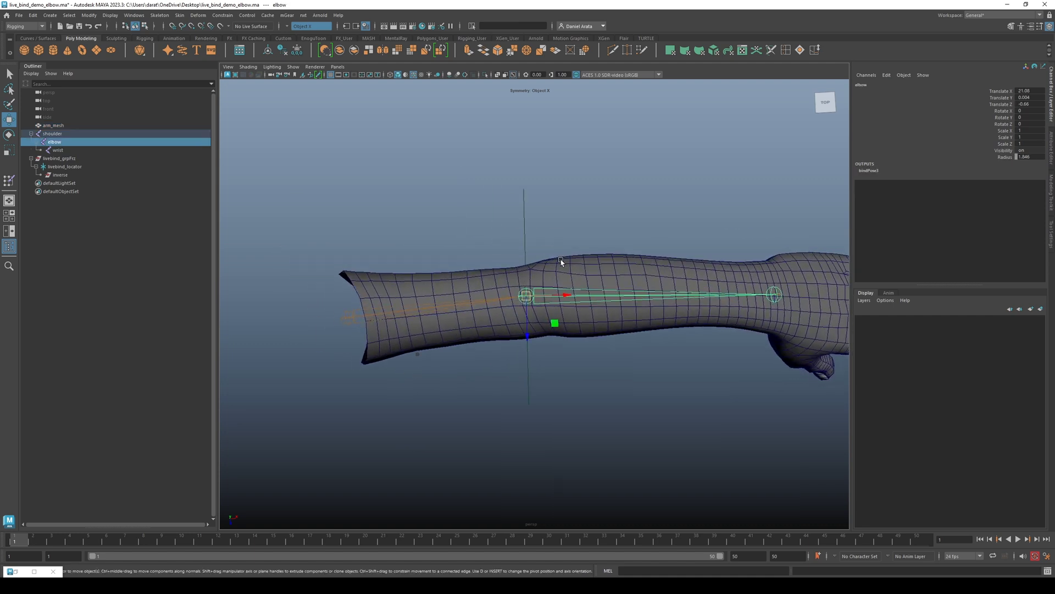
pyautogui.moveTo(527, 332); pyautogui.dragTo(542, 267)
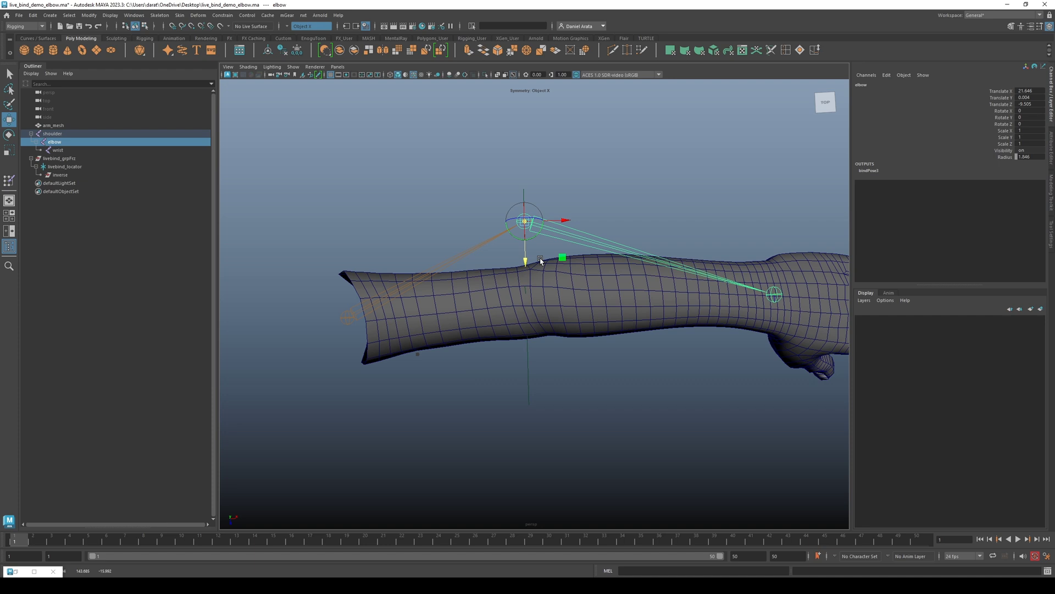
pyautogui.click(655, 202)
pyautogui.click(567, 229)
pyautogui.moveTo(553, 236)
pyautogui.keyDown('alt'); pyautogui.mouseDown()
pyautogui.moveTo(613, 233)
pyautogui.moveTo(586, 228)
pyautogui.moveTo(579, 250)
pyautogui.moveTo(546, 248)
pyautogui.mouseUp(); pyautogui.keyUp('alt')
# - Check the offset joint chain from the shoulder joint and undo the elbow joint's move
pyautogui.press('w')
pyautogui.click(468, 258)
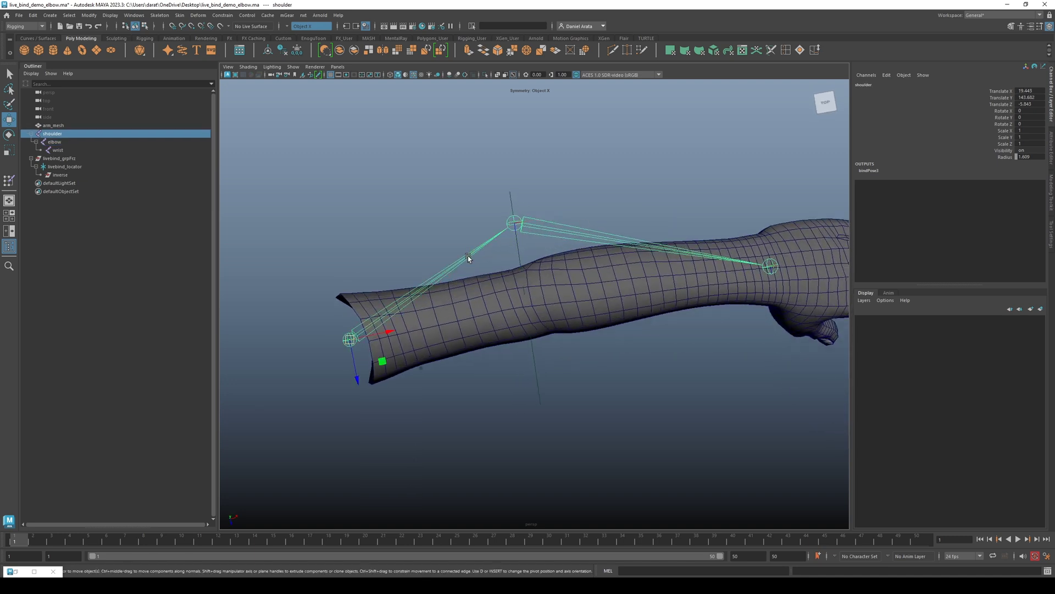
pyautogui.click(770, 266)
pyautogui.keyDown('alt'); pyautogui.moveTo(509, 249); pyautogui.dragTo(480, 240); pyautogui.keyUp('alt')
pyautogui.hotkey('ctrl', 'z')
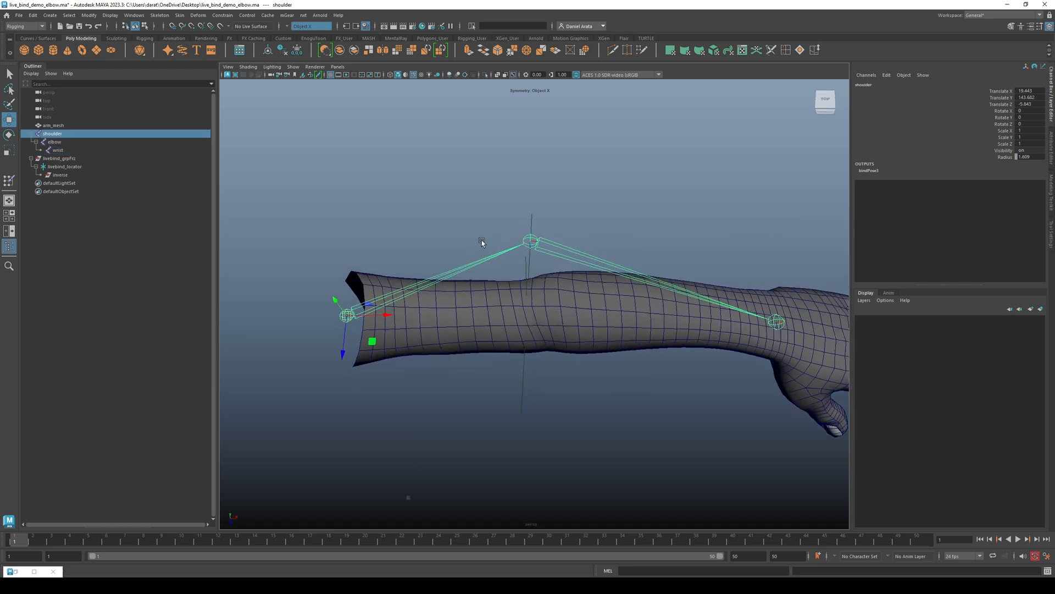
pyautogui.hotkey('ctrl', 'z')
pyautogui.hotkey('ctrl', 'z')
# - Move only the elbow joint's pivot back along Z to behind the arm, keeping the wrist joint in place
pyautogui.keyDown('alt'); pyautogui.moveTo(571, 238); pyautogui.dragTo(517, 293); pyautogui.keyUp('alt')
pyautogui.hotkey('ctrl', '1')
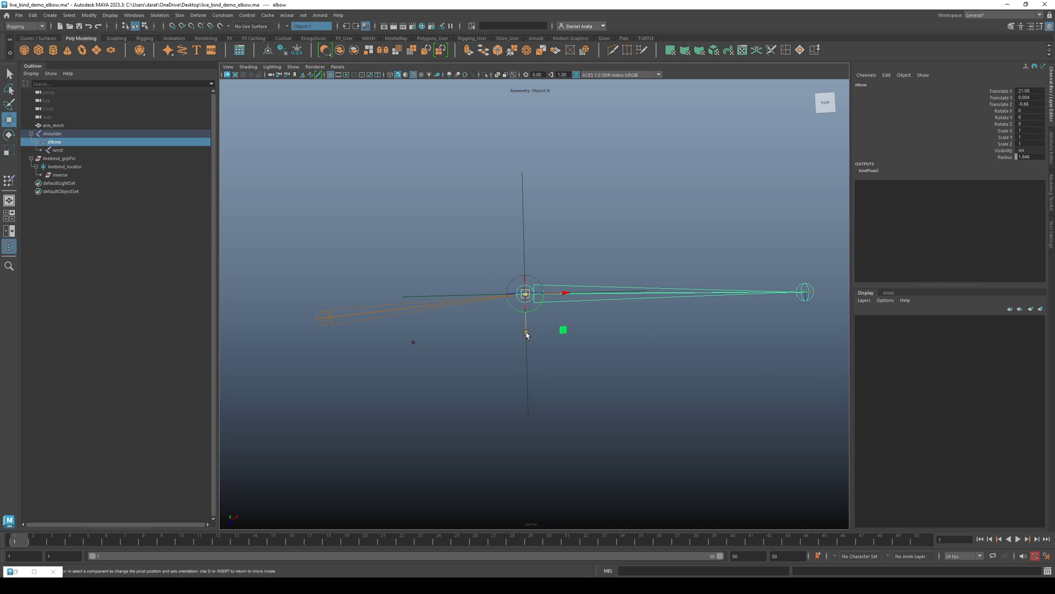
pyautogui.moveTo(526, 333); pyautogui.dragTo(528, 237)
pyautogui.keyDown('alt'); pyautogui.moveTo(546, 245); pyautogui.dragTo(447, 230, button='right'); pyautogui.keyUp('alt')
# - Try to orient the joint chain from the shoulder joint, check the elbow joint's axes and undo the orientation
pyautogui.click(471, 250)
pyautogui.press('d')
pyautogui.click(160, 15)
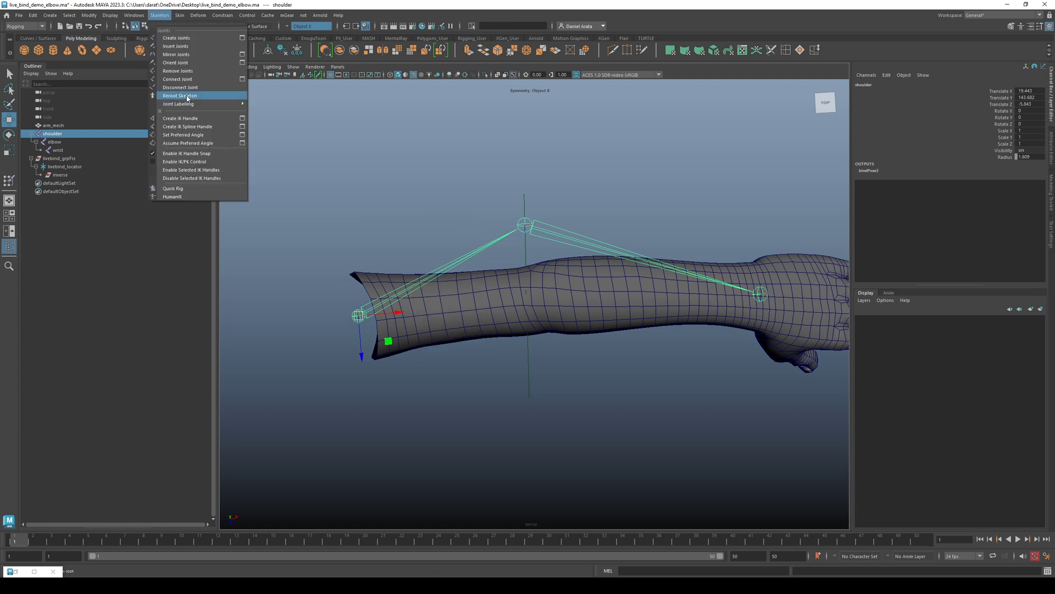
pyautogui.click(182, 65)
pyautogui.click(352, 158)
pyautogui.click(573, 237)
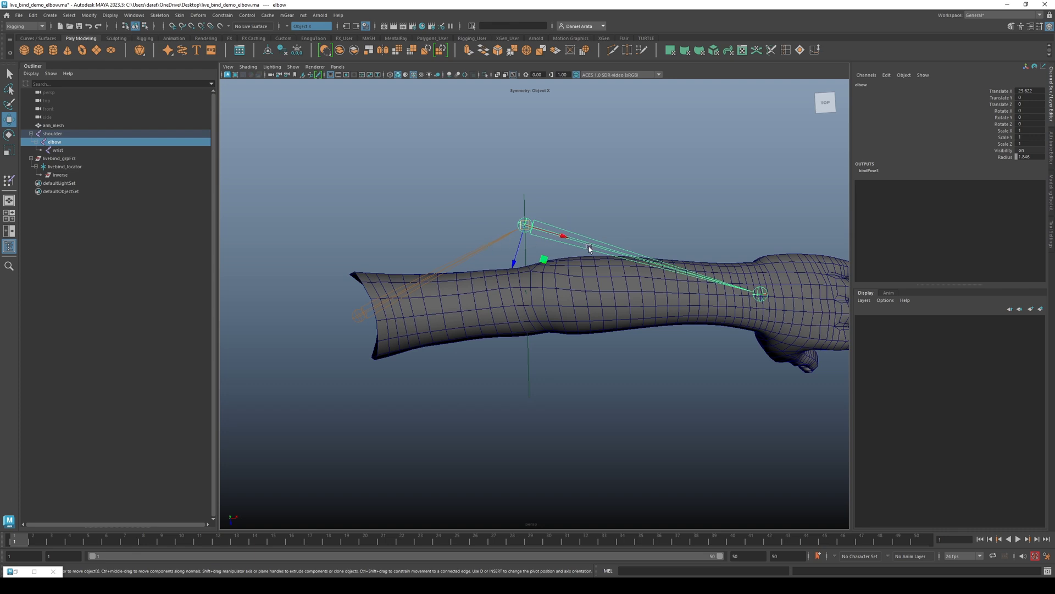
pyautogui.hotkey('ctrl', 'z')
pyautogui.hotkey('ctrl', 'z')
pyautogui.hotkey('ctrl', 'z')
pyautogui.hotkey('ctrl', 'z')
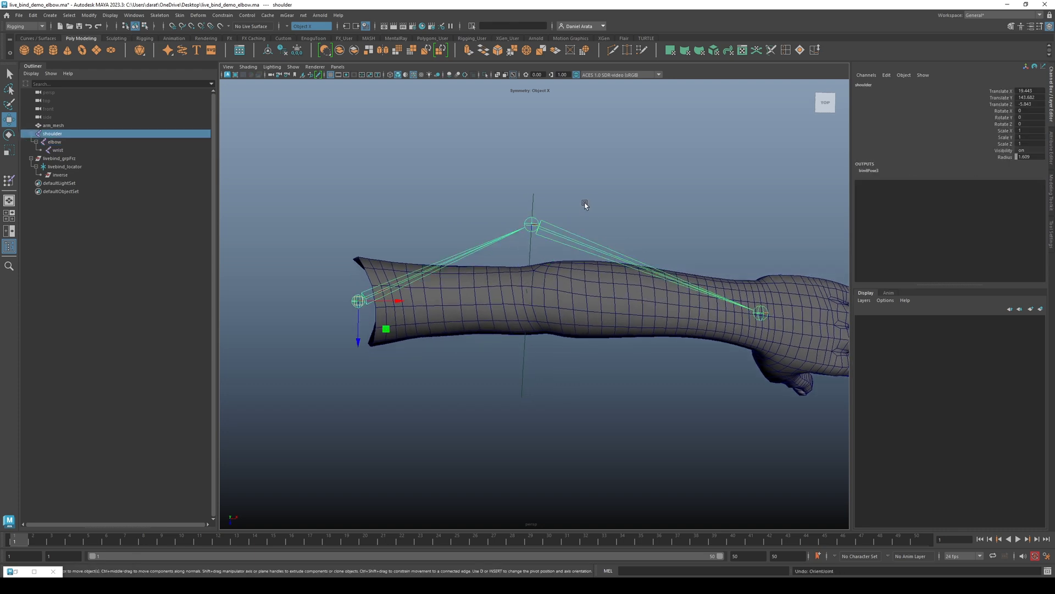
# - Undo the elbow joint's pivot move so the joint sits inside the arm mesh again
pyautogui.hotkey('ctrl', '1')
pyautogui.scroll(2, 586, 249)
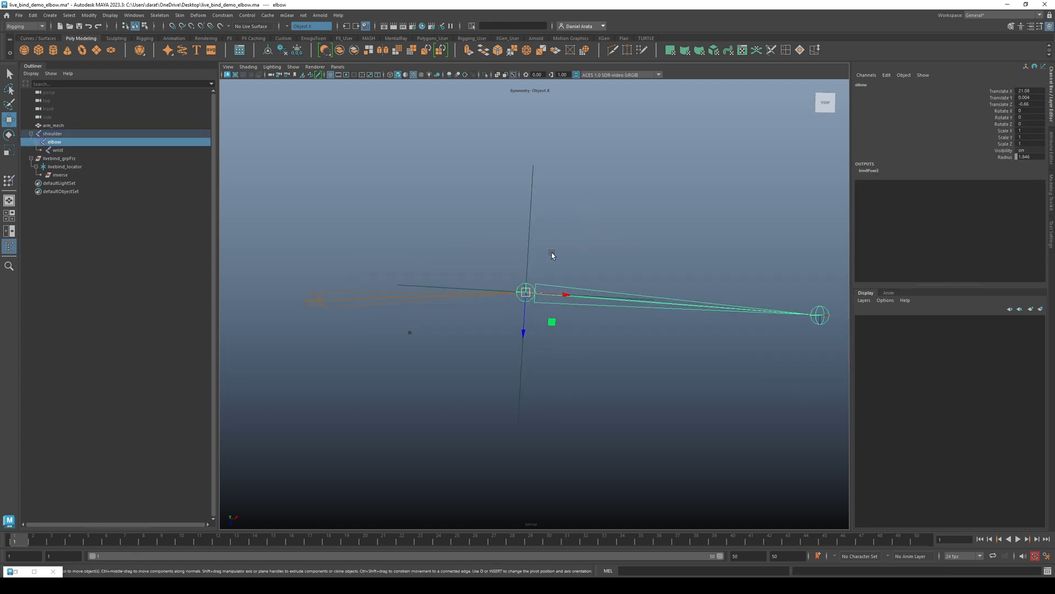
pyautogui.hotkey('ctrl', 'z')
pyautogui.hotkey('ctrl', 'z')
pyautogui.hotkey('ctrl', 'z')
pyautogui.hotkey('ctrl', 'z')
pyautogui.hotkey('ctrl', 'z')
pyautogui.hotkey('ctrl', 'z')
pyautogui.hotkey('ctrl', 'z')
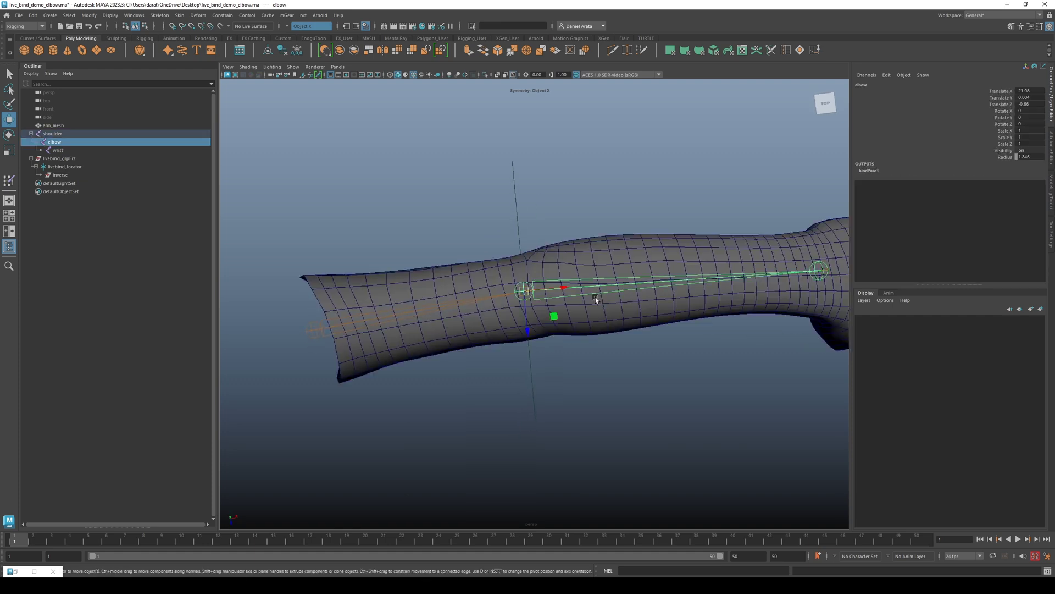
pyautogui.hotkey('ctrl', 'z')
pyautogui.hotkey('ctrl', 'z')
pyautogui.hotkey('ctrl', 'z')
# - Bind the arm mesh to the shoulder, elbow and wrist joints with Bind Skin
pyautogui.keyDown('shift'); pyautogui.click(67, 149); pyautogui.keyUp('shift')
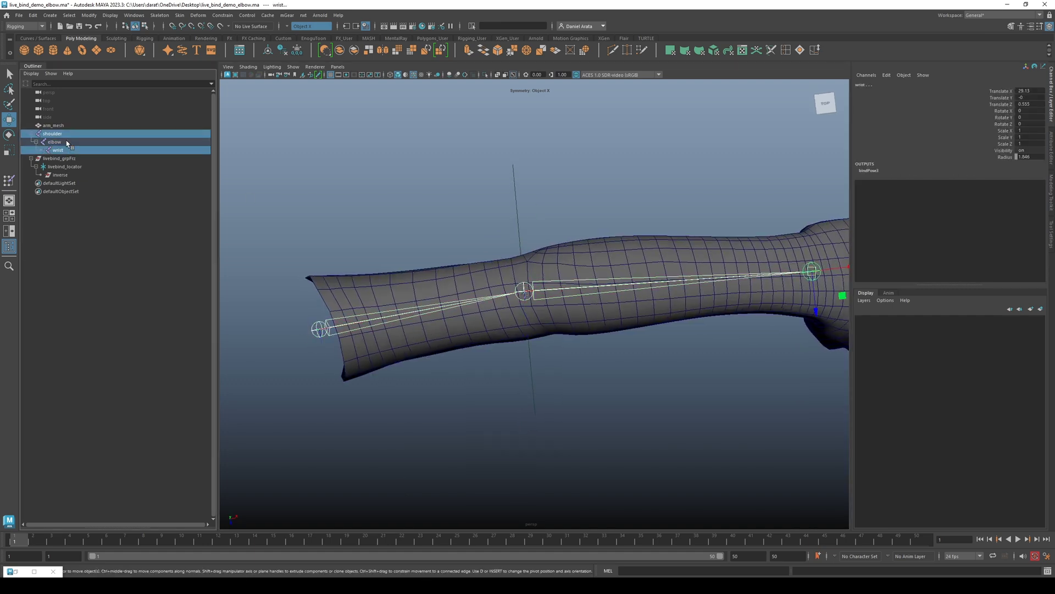
pyautogui.keyDown('shift'); pyautogui.click(483, 272); pyautogui.keyUp('shift')
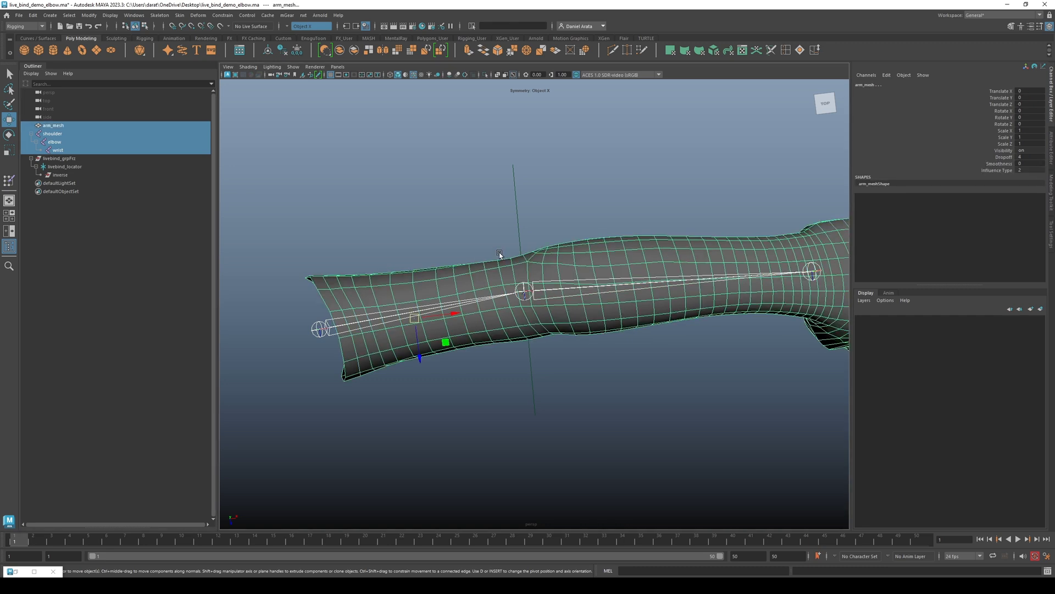
pyautogui.click(180, 18)
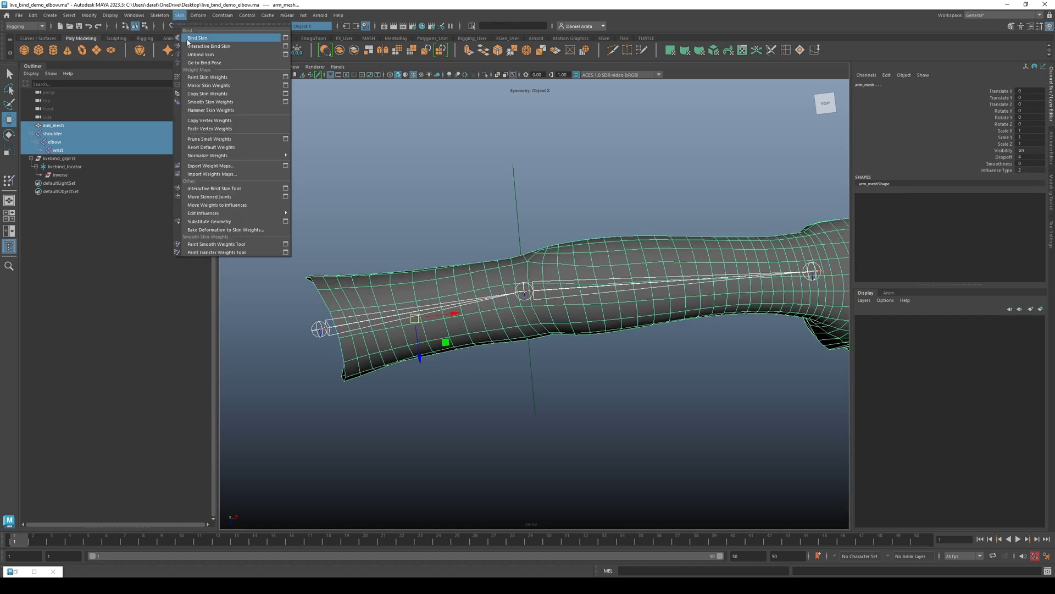
pyautogui.click(189, 37)
pyautogui.click(604, 162)
# - Rotate the elbow joint to test the default skin bind and undo the rotation
pyautogui.click(614, 281)
pyautogui.press('e')
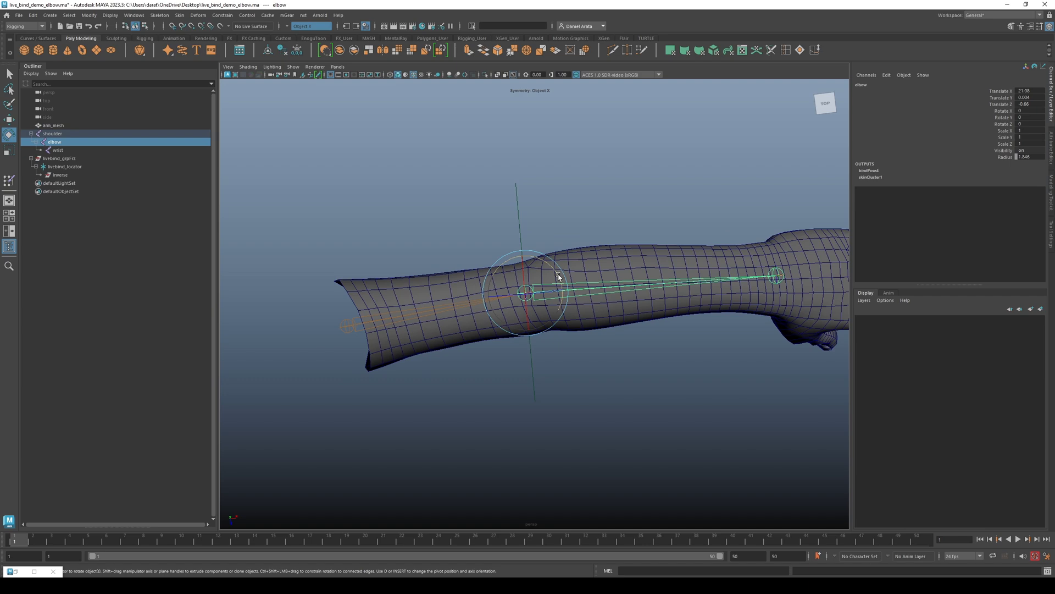
pyautogui.moveTo(558, 275); pyautogui.dragTo(514, 348)
pyautogui.hotkey('ctrl', 'z')
pyautogui.keyDown('alt'); pyautogui.moveTo(622, 295); pyautogui.dragTo(613, 270); pyautogui.keyUp('alt')
pyautogui.hotkey('ctrl', 'z')
pyautogui.press('w')
# - Import the previously exported skin weights onto the arm mesh with mGear's Import Skin
pyautogui.click(613, 270)
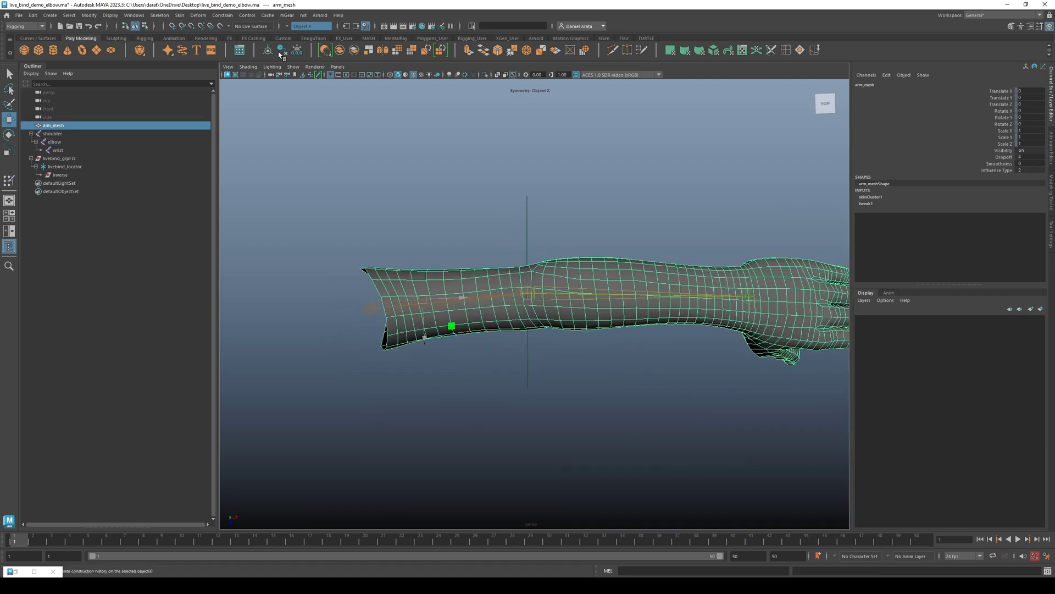
pyautogui.click(287, 15)
pyautogui.moveTo(305, 63)
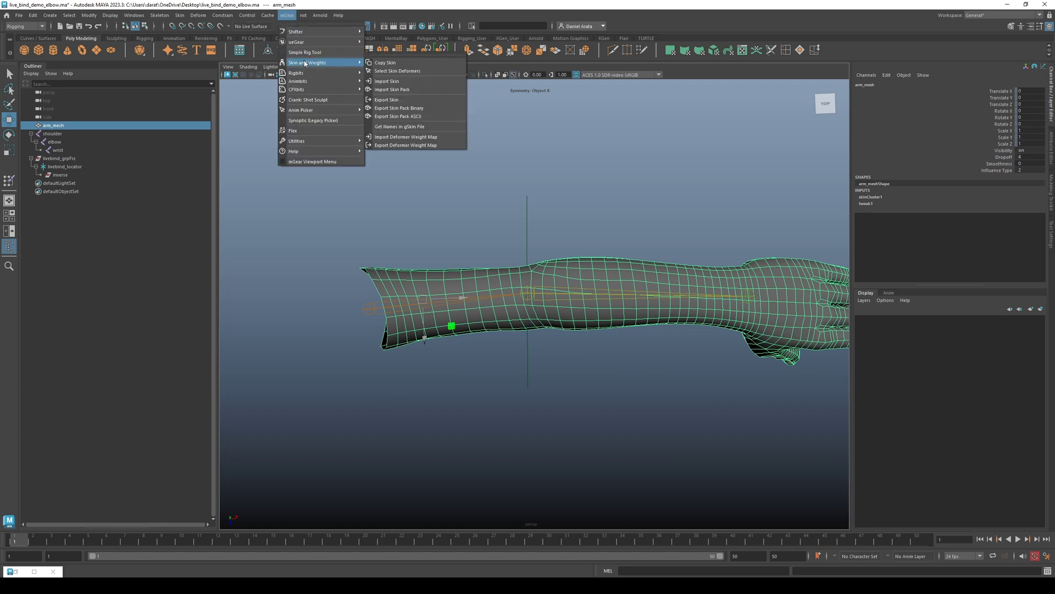
pyautogui.click(399, 81)
pyautogui.doubleClick(343, 207)
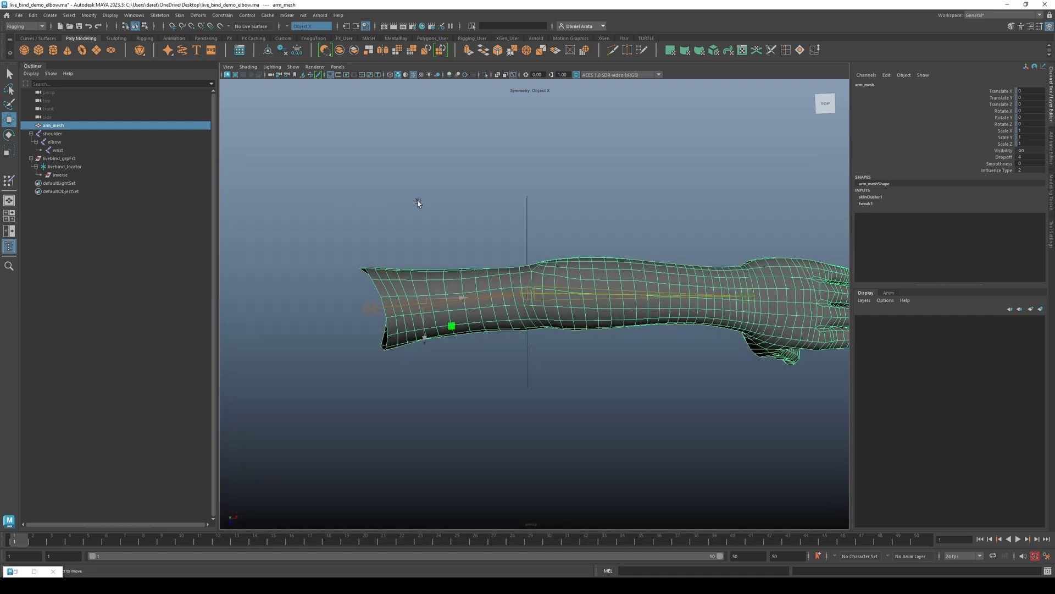
# - Bend the elbow joint to about -84 in Rotate Y to test the imported weights, and undo the test rotations
pyautogui.click(569, 296)
pyautogui.press('e')
pyautogui.moveTo(554, 268); pyautogui.dragTo(561, 309)
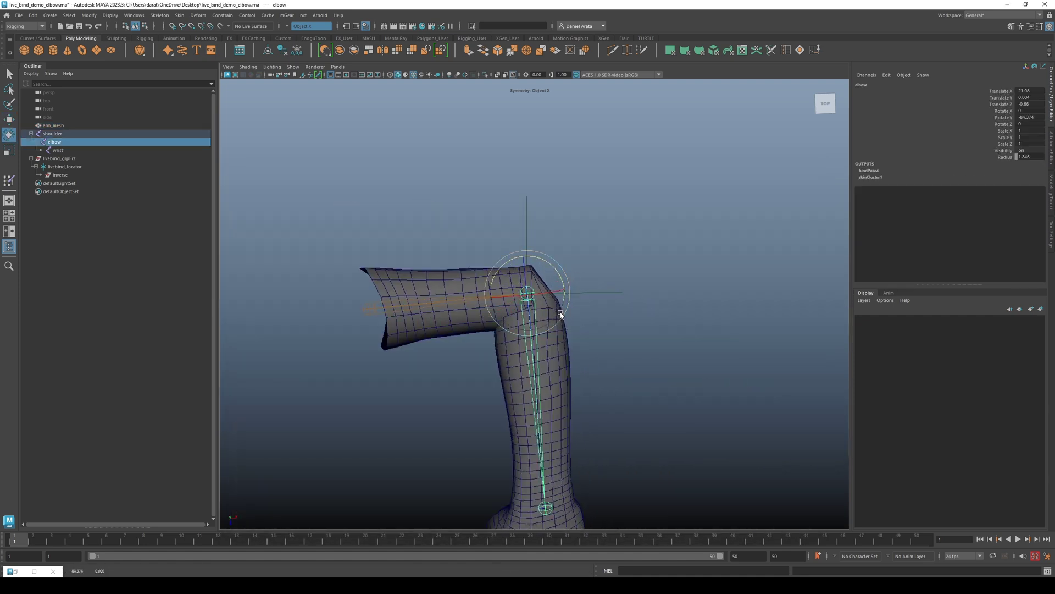
pyautogui.hotkey('ctrl', 'z')
pyautogui.moveTo(551, 268); pyautogui.dragTo(557, 315)
pyautogui.hotkey('ctrl', 'z')
pyautogui.moveTo(599, 266)
pyautogui.keyDown('alt'); pyautogui.mouseDown()
pyautogui.moveTo(596, 231)
pyautogui.moveTo(627, 253)
pyautogui.moveTo(592, 276)
pyautogui.moveTo(555, 254)
pyautogui.moveTo(581, 258)
pyautogui.mouseUp(); pyautogui.keyUp('alt')
pyautogui.click(627, 252)
pyautogui.press('w')
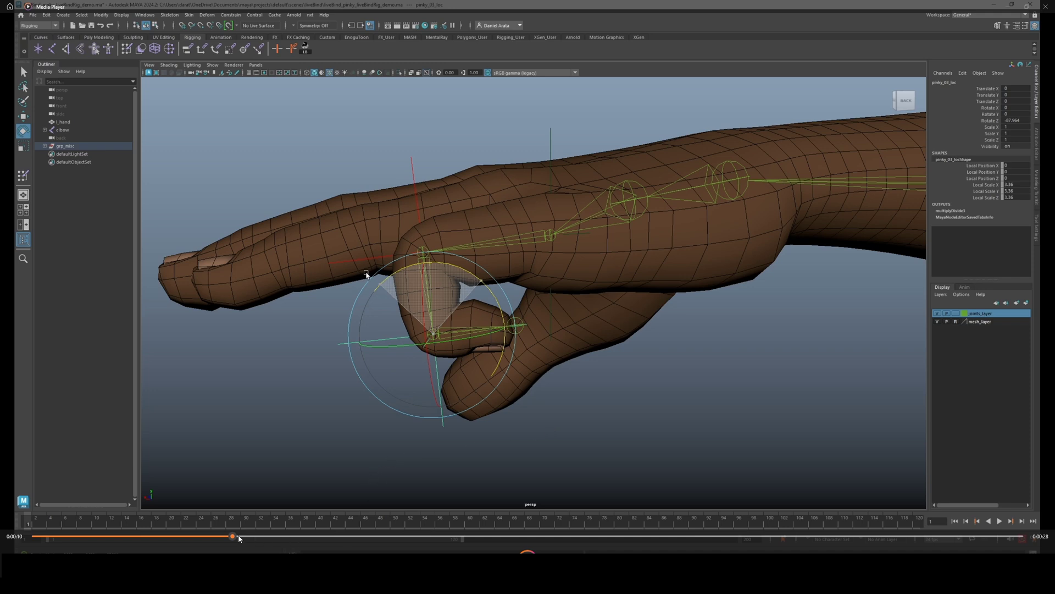
# - Switch to Media Player and scrub through the pinky live-bind recording to examine how moving the locator changes the finger's bend
pyautogui.moveTo(233, 539); pyautogui.dragTo(249, 540)
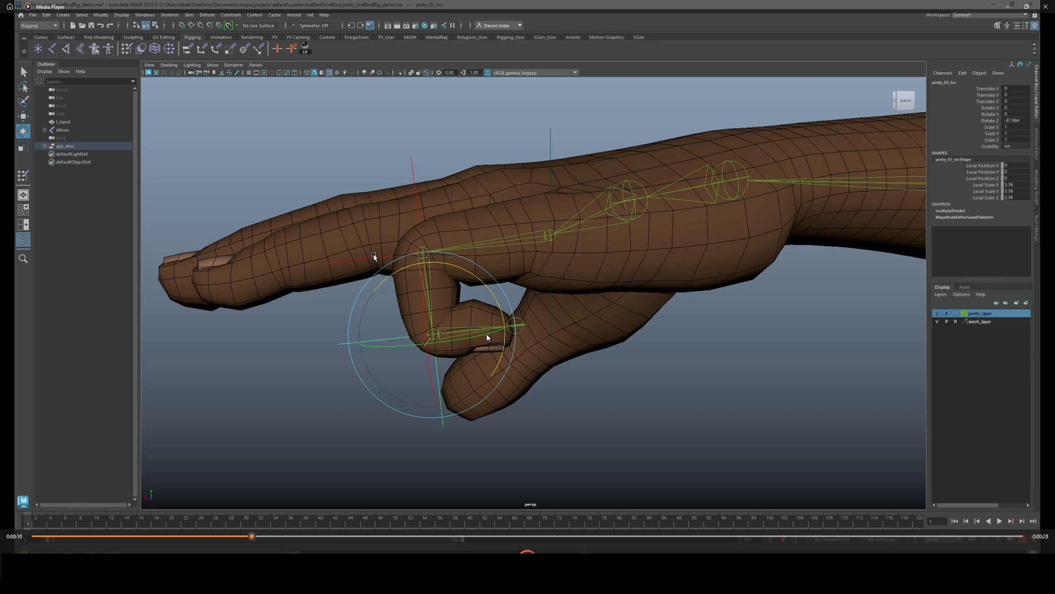
pyautogui.moveTo(252, 536); pyautogui.dragTo(440, 536)
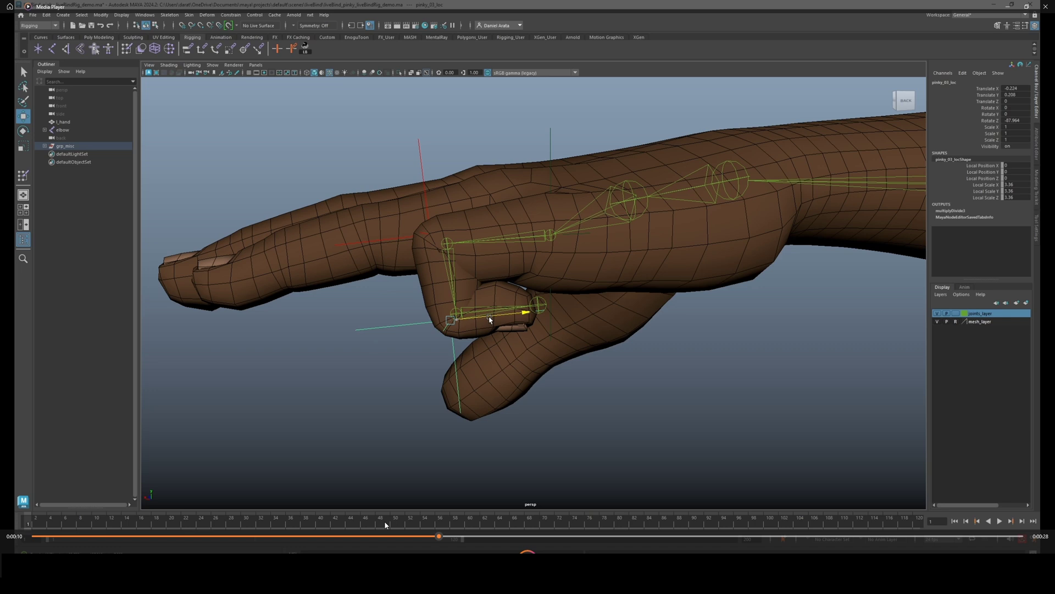
pyautogui.moveTo(392, 539); pyautogui.dragTo(430, 537)
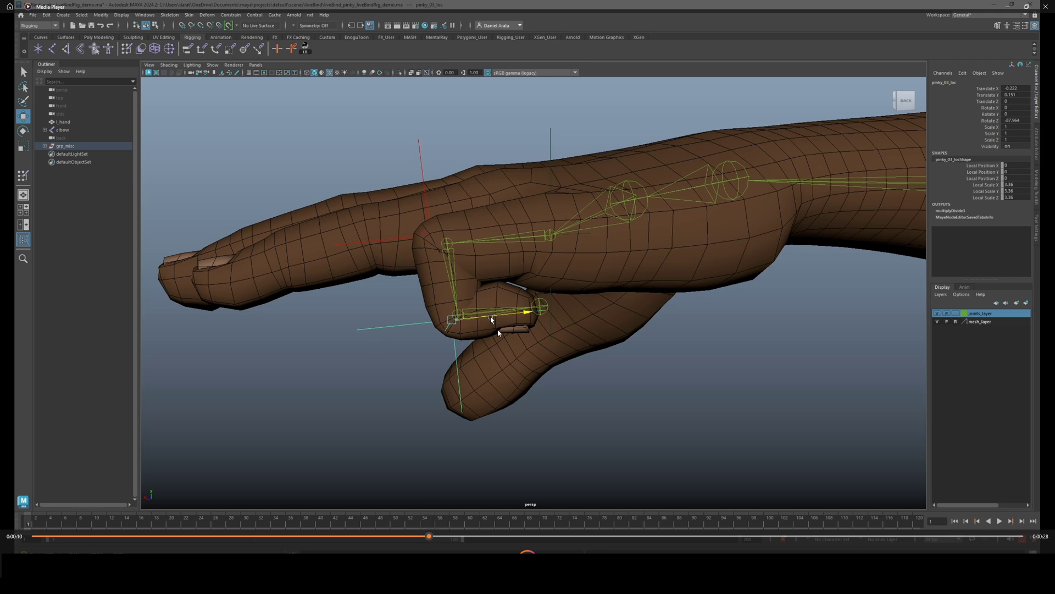
pyautogui.moveTo(386, 534); pyautogui.dragTo(438, 537)
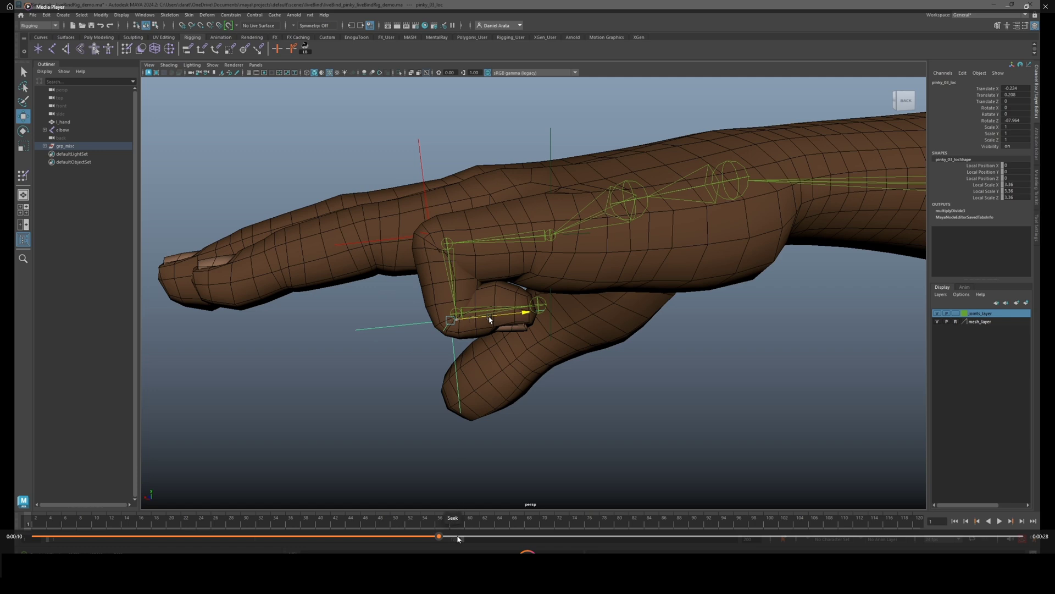
pyautogui.moveTo(457, 538); pyautogui.dragTo(754, 535)
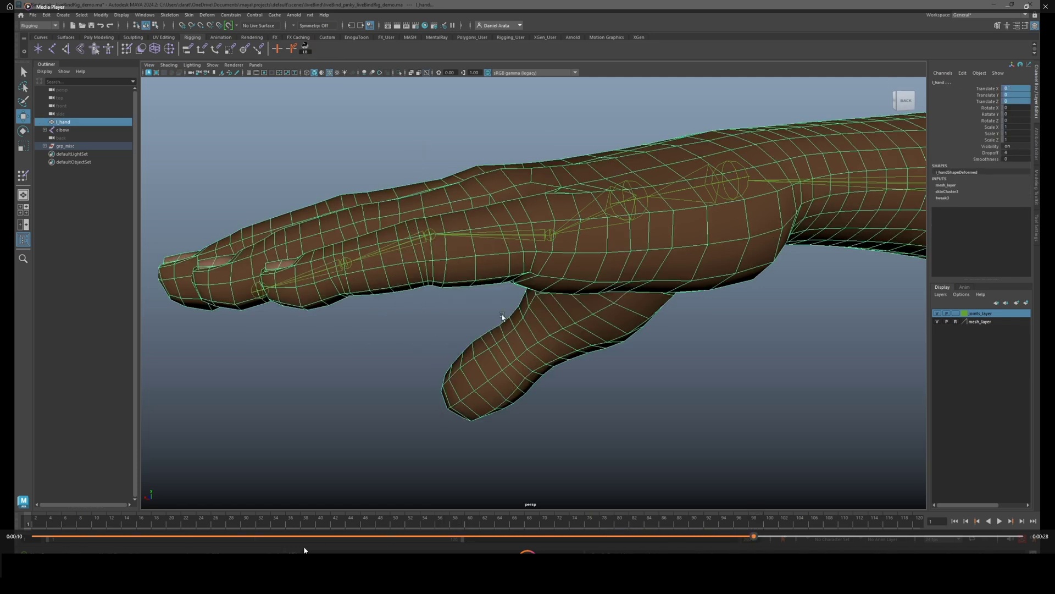
# - Switch to the browser and open the Featured Work page of the director's website
pyautogui.click(352, 566)
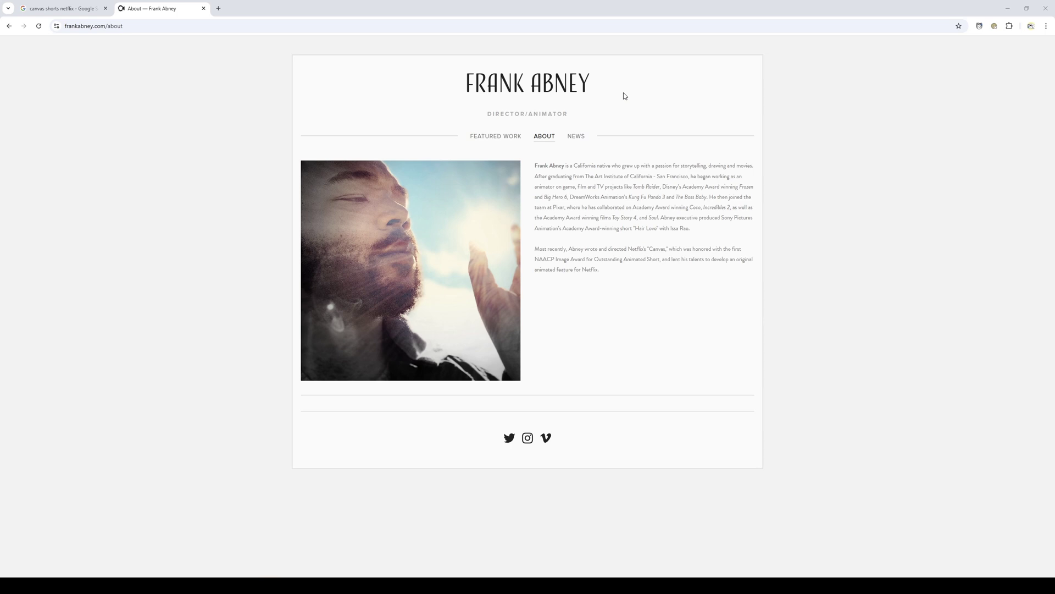
pyautogui.click(508, 138)
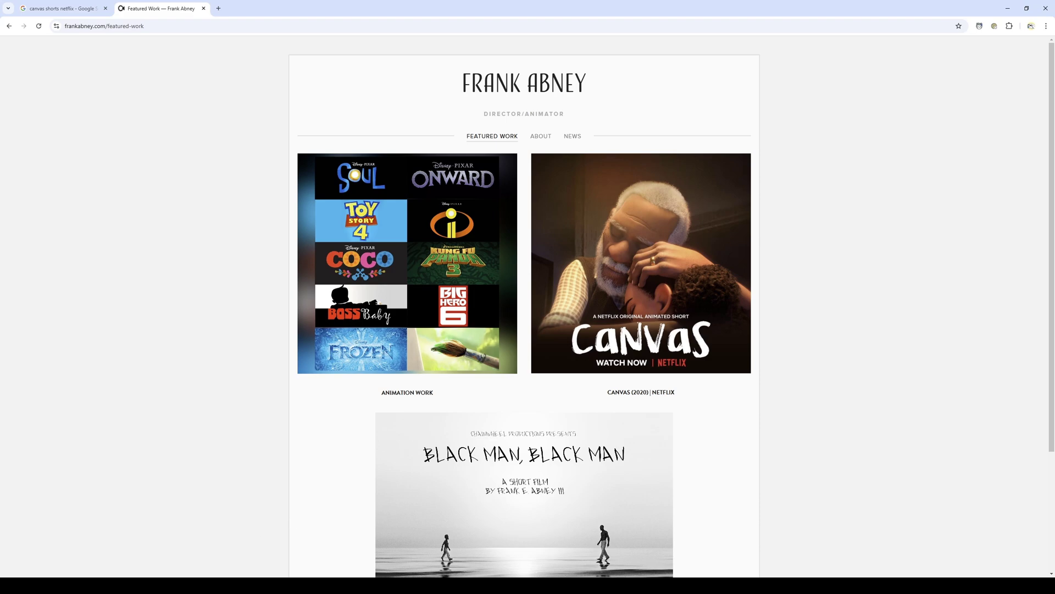
# - Switch to Maya, select the grandpa rig's body mesh, examine its arm and hand, and return to the browser
pyautogui.moveTo(227, 566)
pyautogui.keyDown('alt'); pyautogui.moveTo(530, 153); pyautogui.dragTo(581, 190, button='middle'); pyautogui.keyUp('alt')
pyautogui.click(582, 190)
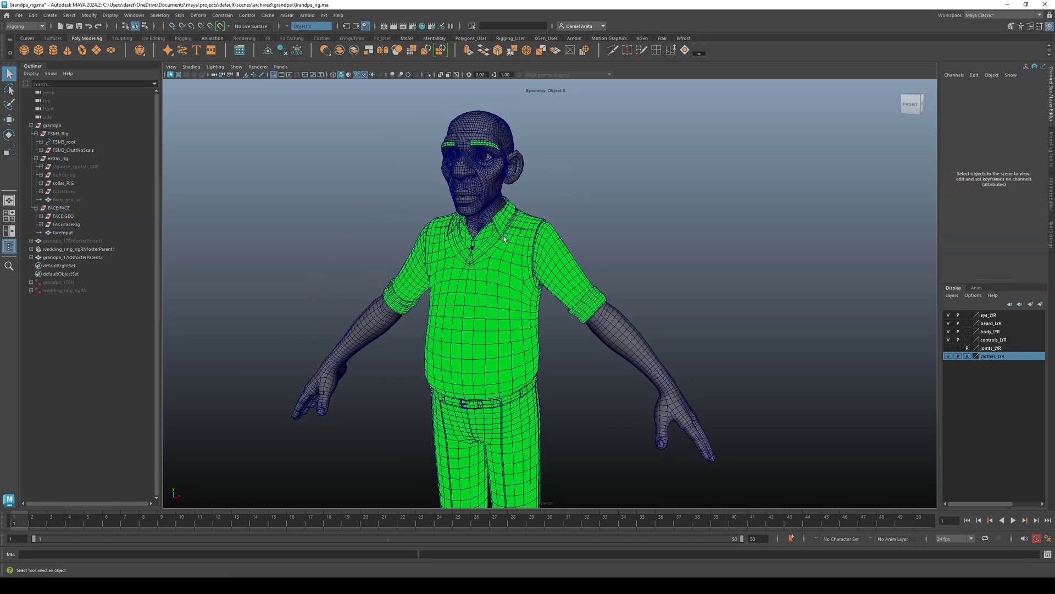
pyautogui.keyDown('alt'); pyautogui.moveTo(504, 235); pyautogui.dragTo(535, 240); pyautogui.keyUp('alt')
pyautogui.click(636, 329)
pyautogui.keyDown('alt'); pyautogui.moveTo(660, 322); pyautogui.dragTo(591, 292, button='middle'); pyautogui.keyUp('alt')
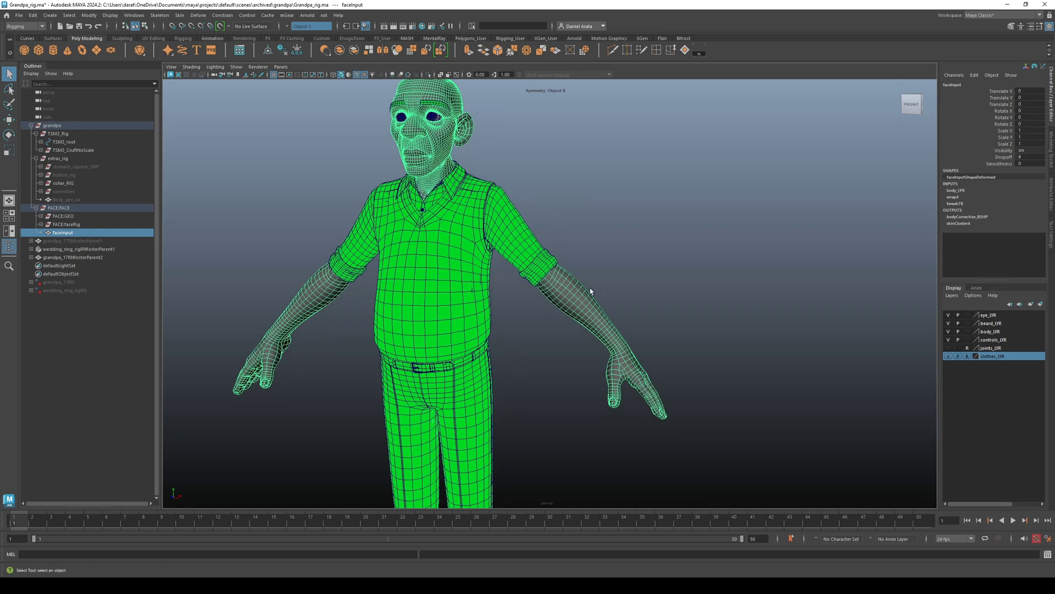
pyautogui.keyDown('alt'); pyautogui.moveTo(591, 292); pyautogui.dragTo(707, 316, button='right'); pyautogui.keyUp('alt')
pyautogui.keyDown('alt'); pyautogui.moveTo(707, 316); pyautogui.dragTo(495, 443); pyautogui.keyUp('alt')
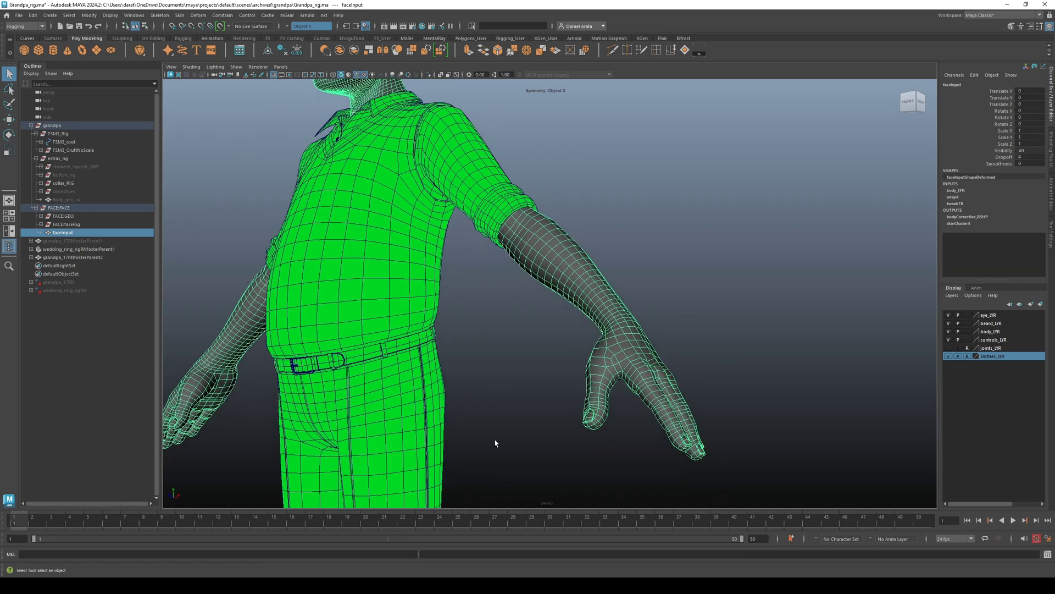
pyautogui.click(202, 584)
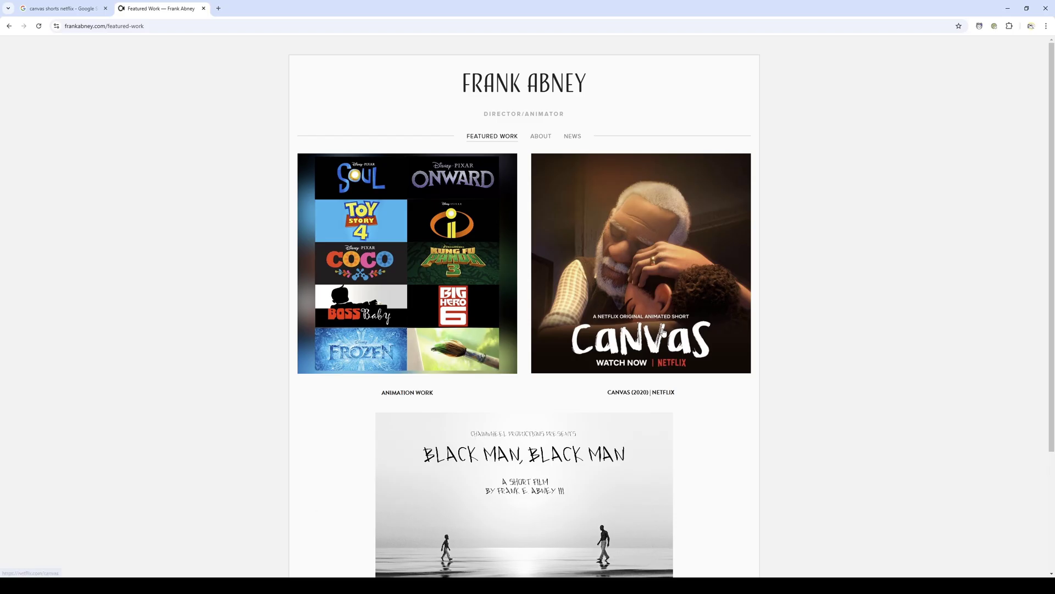